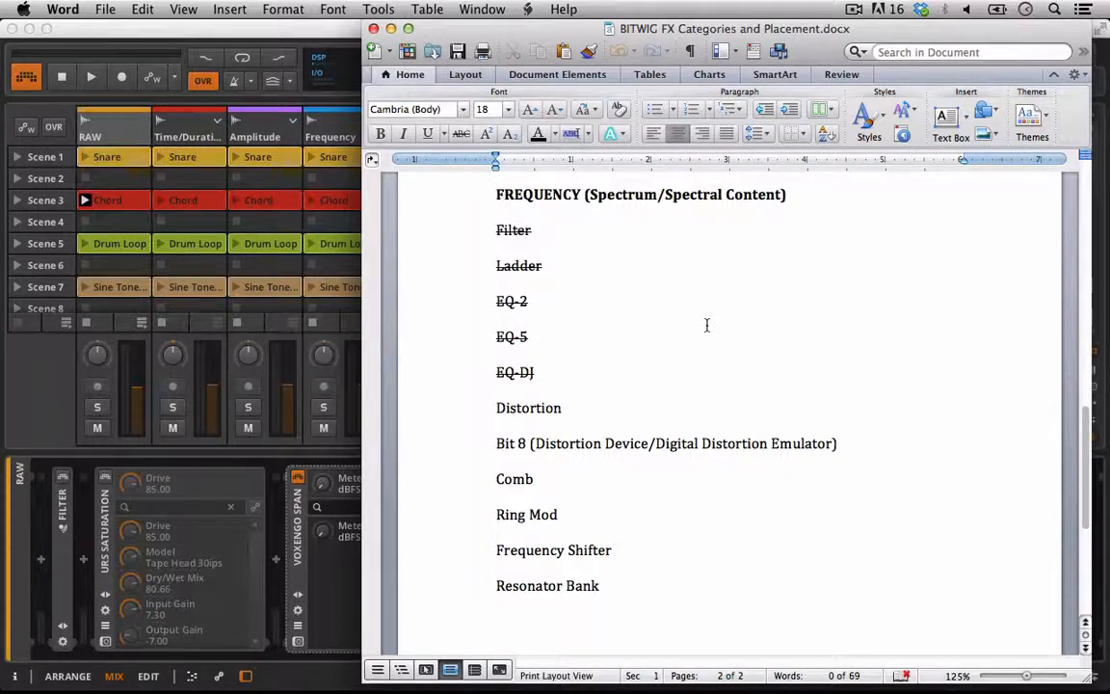
Step: Switch to Bitwig Studio, insert an EQ-2 ahead of the Filter on the RAW track, and set its low band to highpass24
{"action": "left_click", "coordinate": [56, 474]}
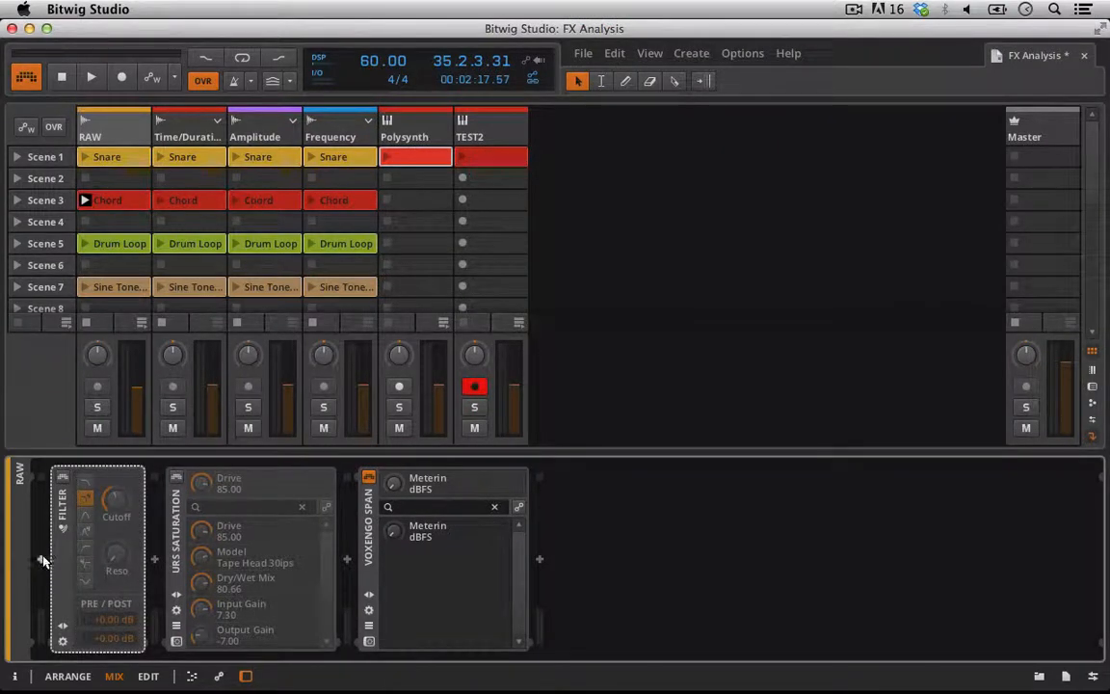
{"action": "left_click", "coordinate": [42, 559]}
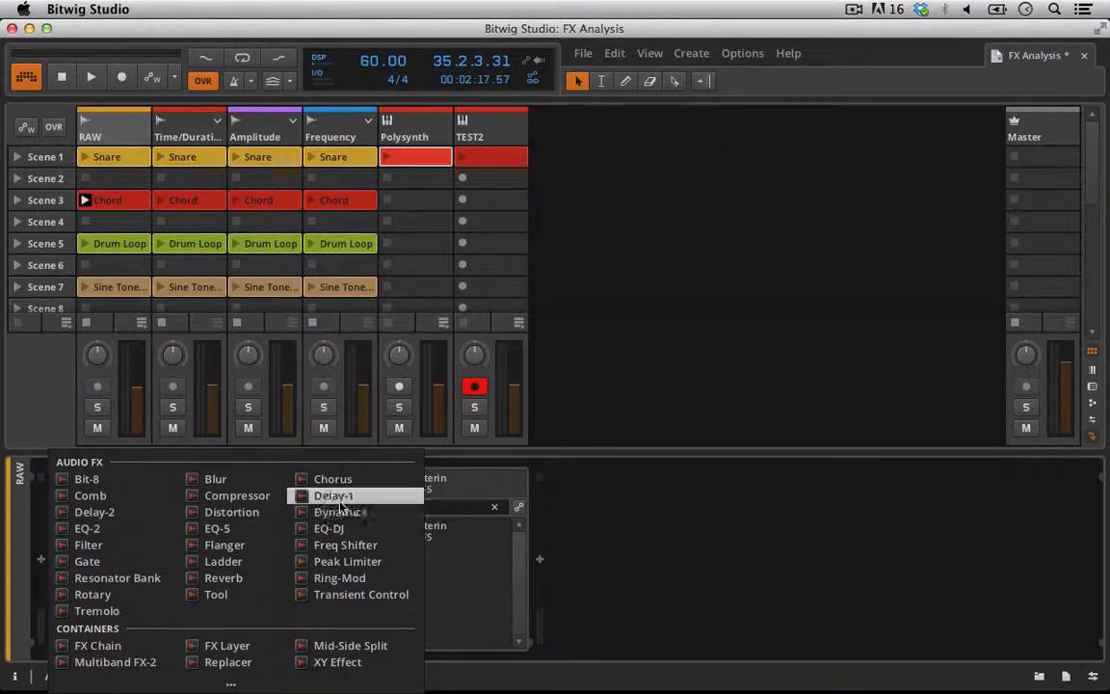
{"action": "key", "text": "Escape"}
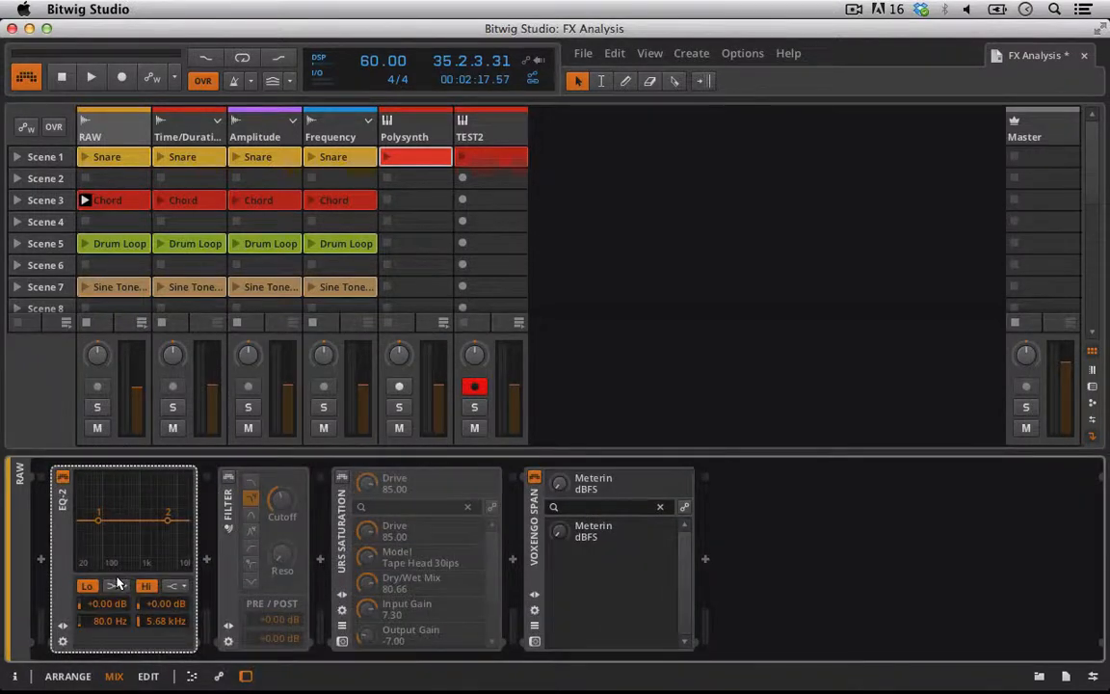
{"action": "left_click", "coordinate": [116, 586]}
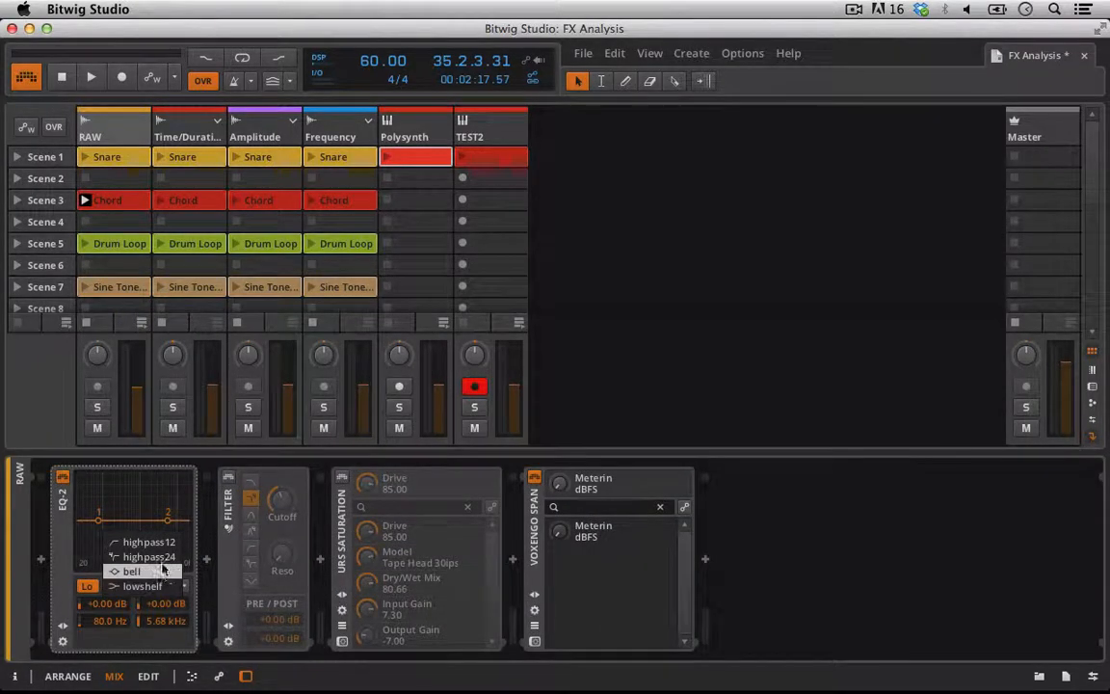
{"action": "left_click", "coordinate": [162, 558]}
Step: Change the EQ-2's low band to highpass12 and raise its frequency to 300 Hz
{"action": "left_click", "coordinate": [115, 586]}
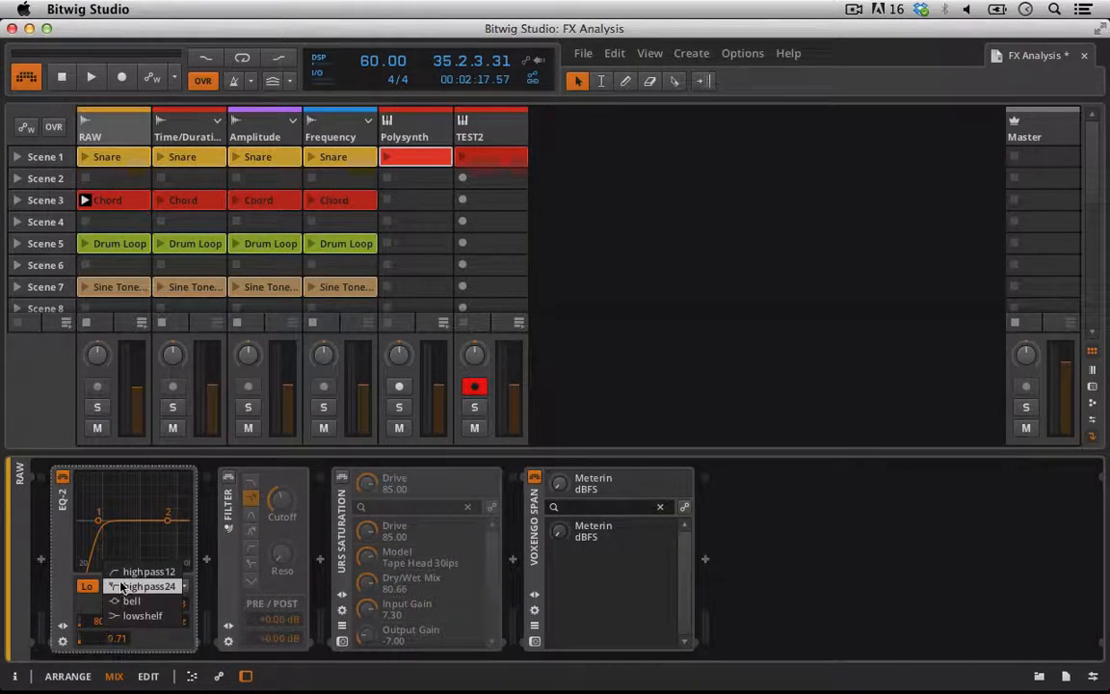
{"action": "left_click", "coordinate": [121, 572]}
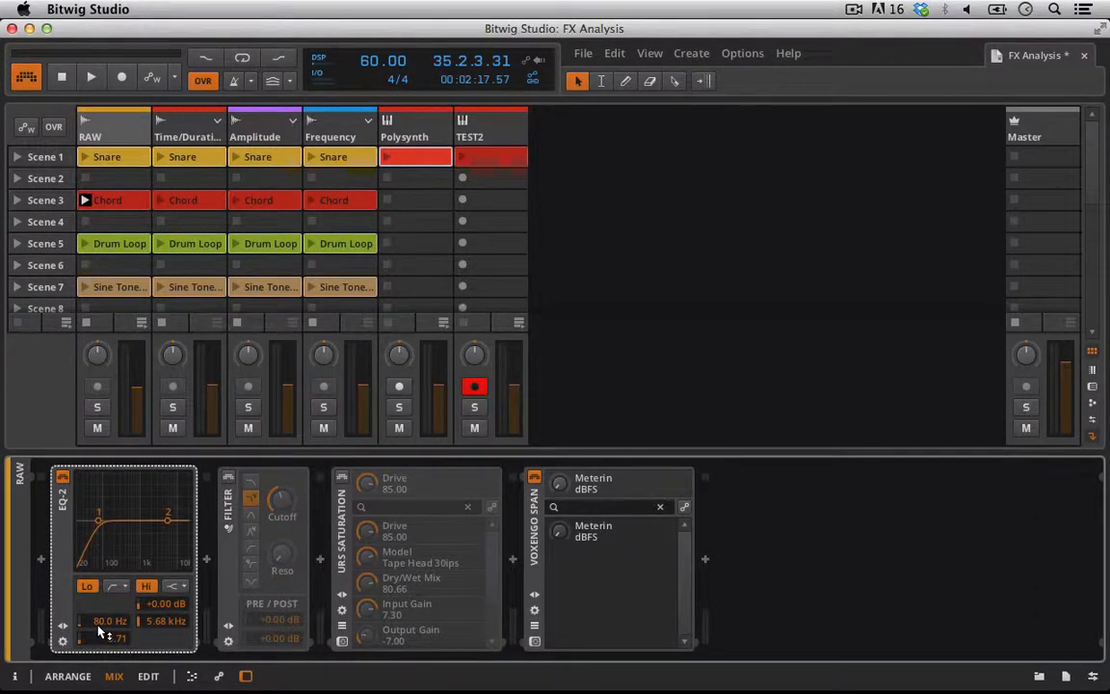
{"action": "left_click_drag", "start_coordinate": [99, 625], "coordinate": [98, 581]}
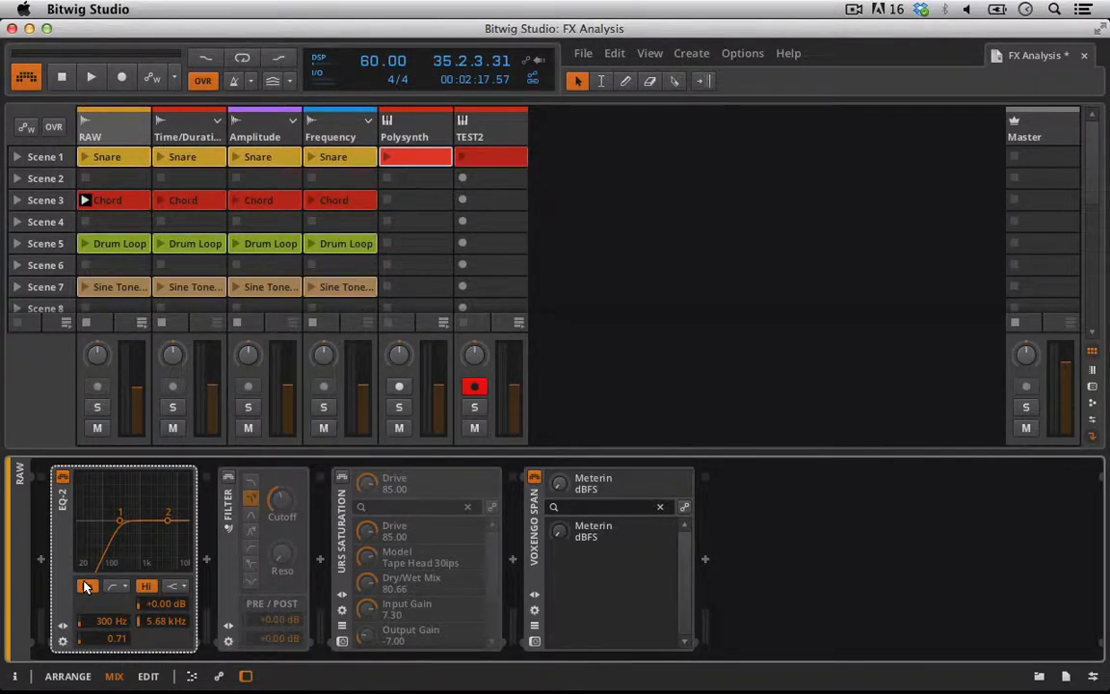
Step: Switch the EQ-2's low band back to highpass24 and delete the EQ-2 from the RAW chain
{"action": "left_click", "coordinate": [116, 586]}
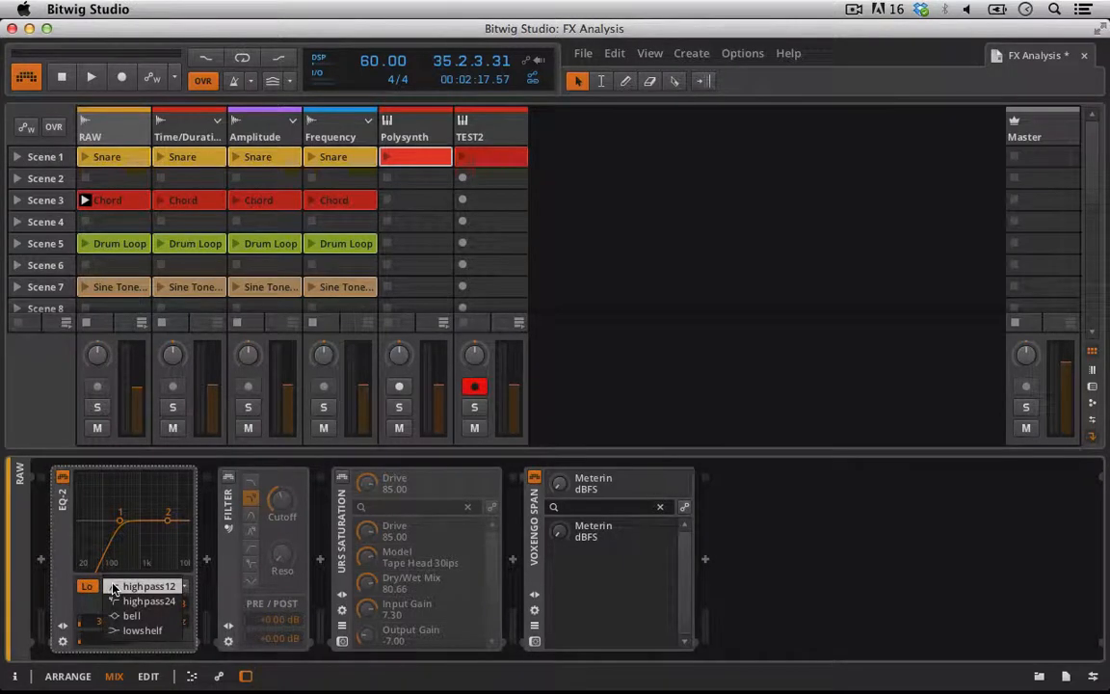
{"action": "left_click", "coordinate": [120, 602]}
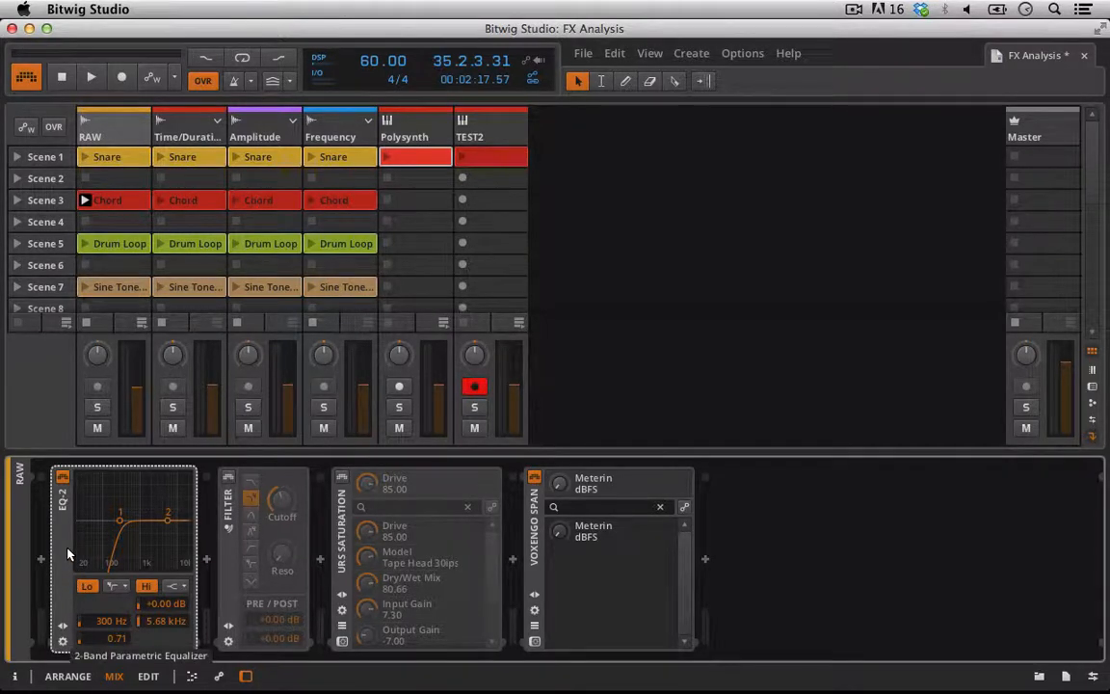
{"action": "key", "text": "Delete"}
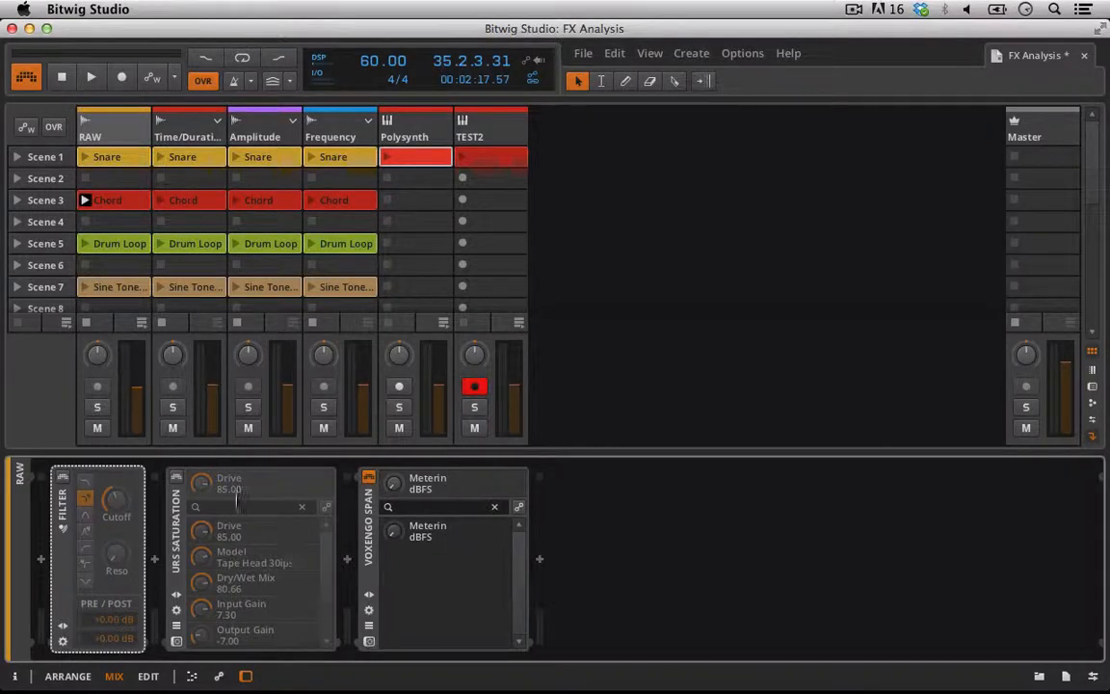
Step: Launch the Scene 7 sine tone clip on the RAW track and open the Voxengo SPAN analyzer window
{"action": "scroll", "coordinate": [145, 260], "scroll_direction": "down", "scroll_amount": 4}
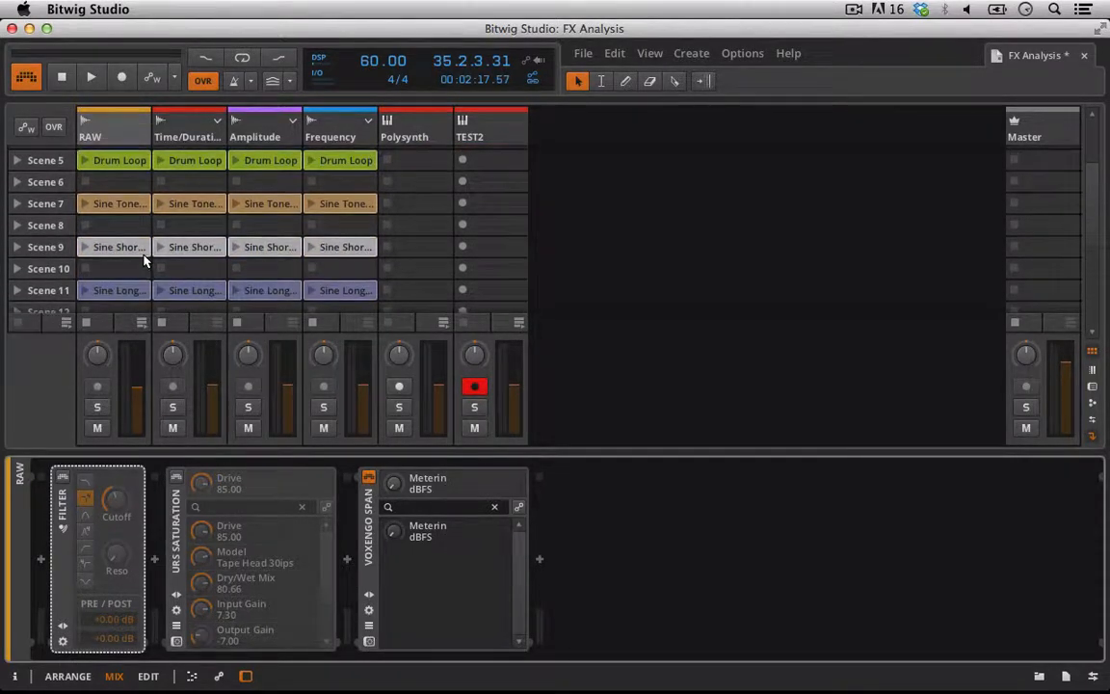
{"action": "left_click", "coordinate": [85, 203]}
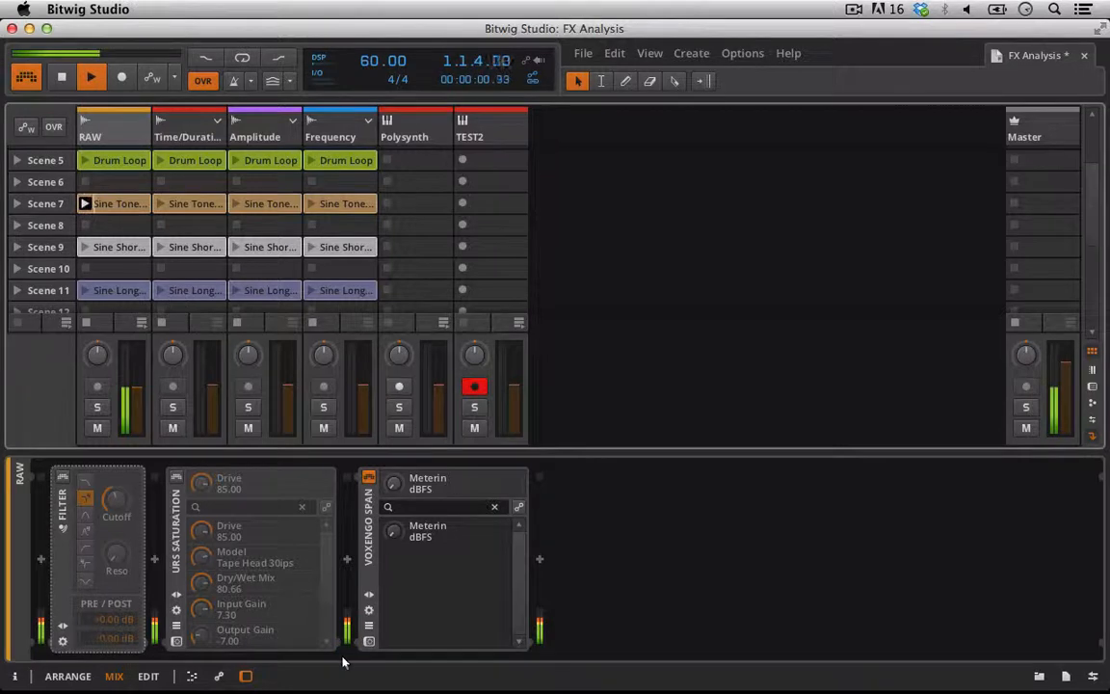
{"action": "left_click", "coordinate": [369, 642]}
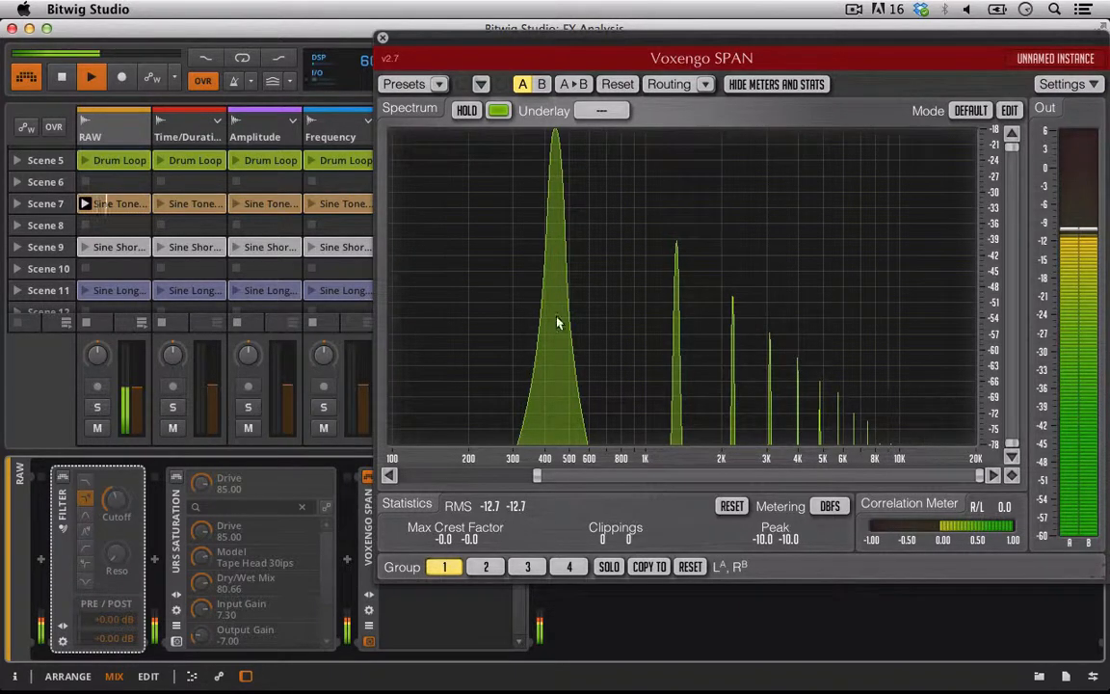
Step: Lower the Filter's cutoff slightly while it is enabled, comparing the tone's spectrum, and bypass the Filter again
{"action": "left_click", "coordinate": [63, 478]}
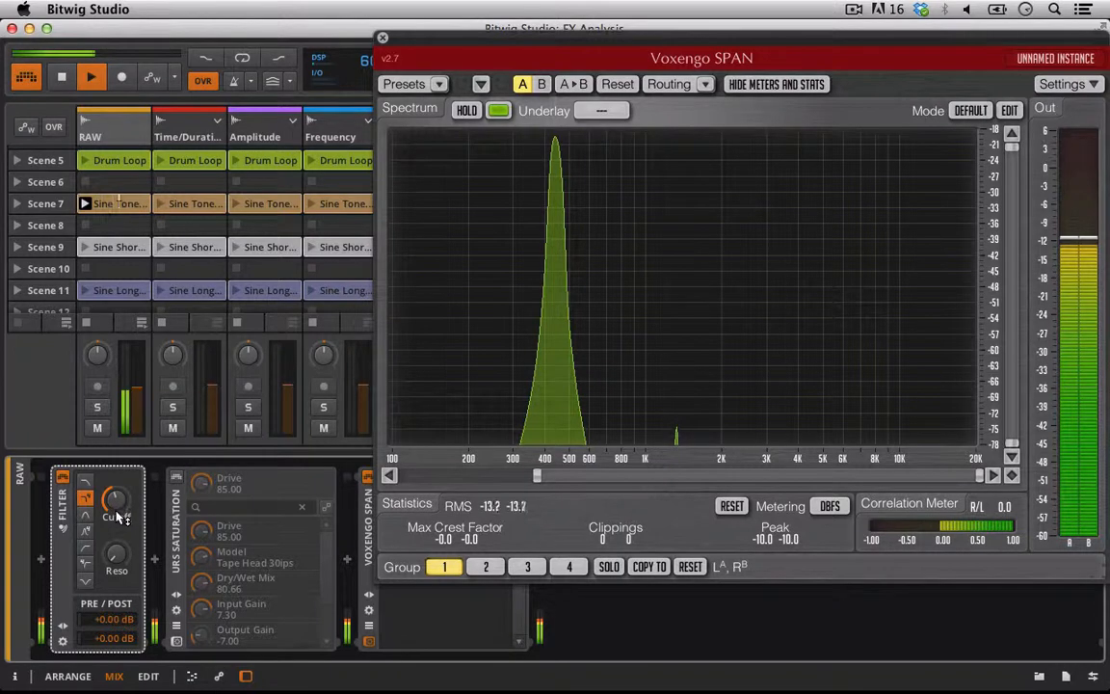
{"action": "left_click_drag", "start_coordinate": [115, 502], "coordinate": [115, 507]}
{"action": "left_click", "coordinate": [63, 480]}
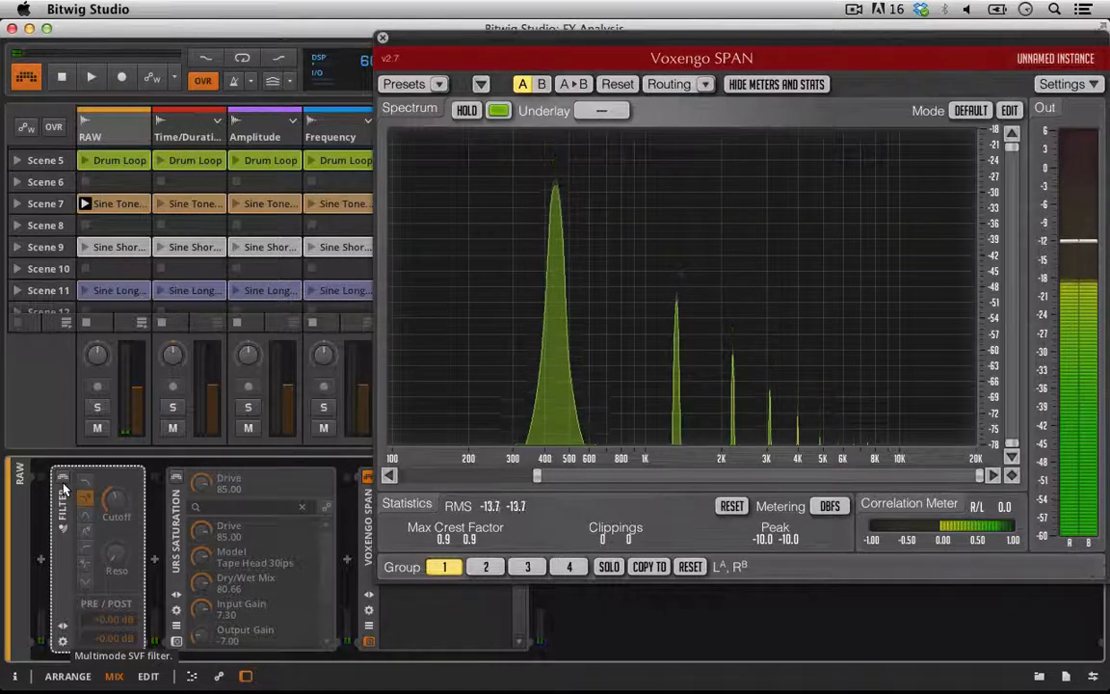
{"action": "left_click", "coordinate": [62, 479]}
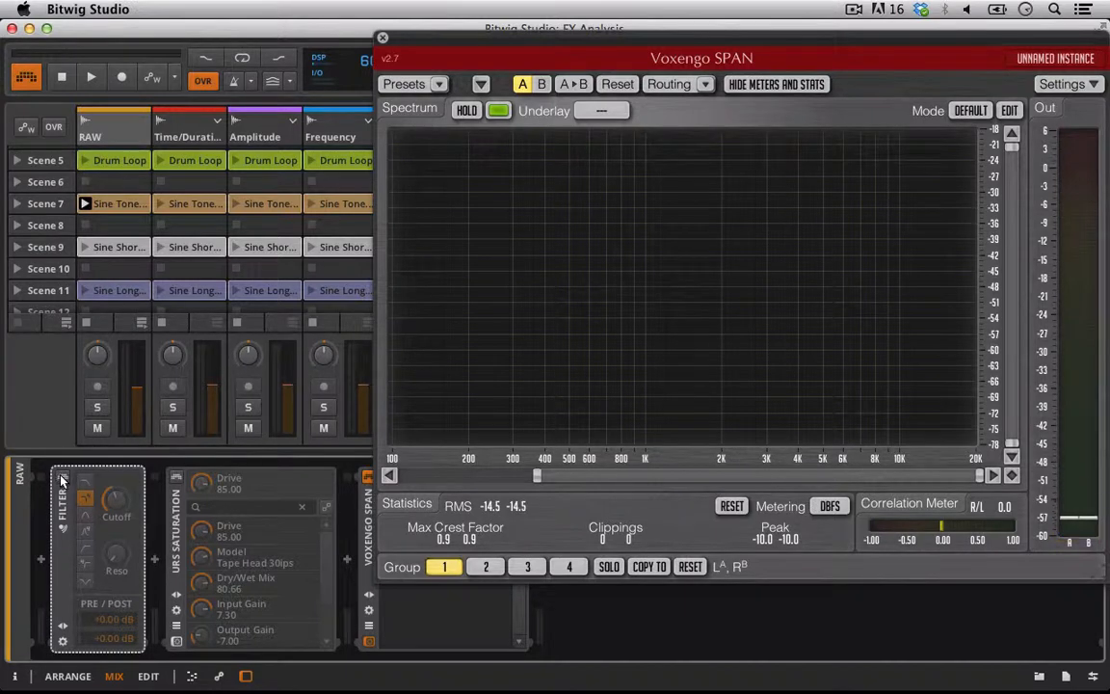
Step: Insert a Distortion device after the Filter on the RAW track and move the SPAN window clear of its controls
{"action": "left_click", "coordinate": [154, 560]}
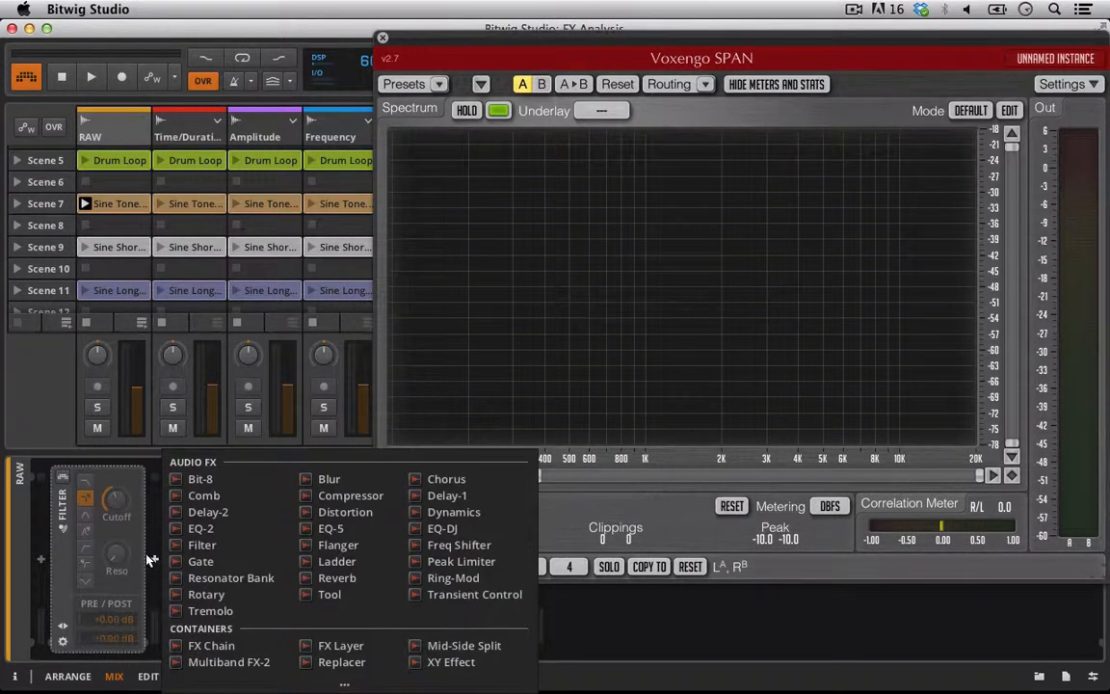
{"action": "left_click", "coordinate": [344, 512]}
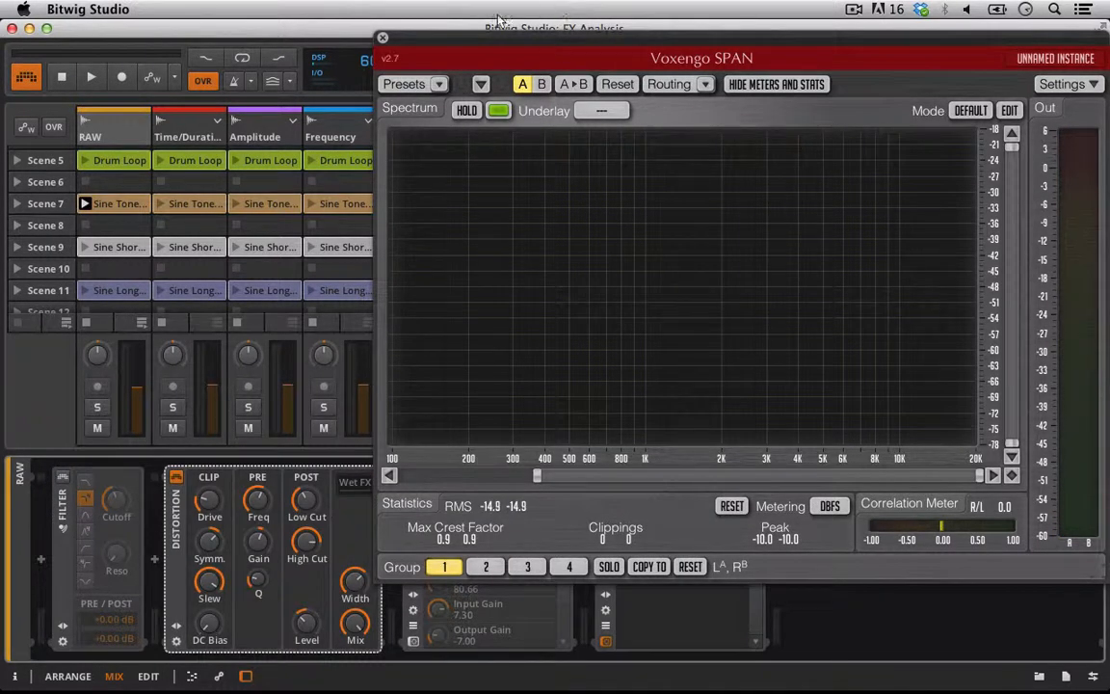
{"action": "left_click_drag", "start_coordinate": [438, 32], "coordinate": [631, 48]}
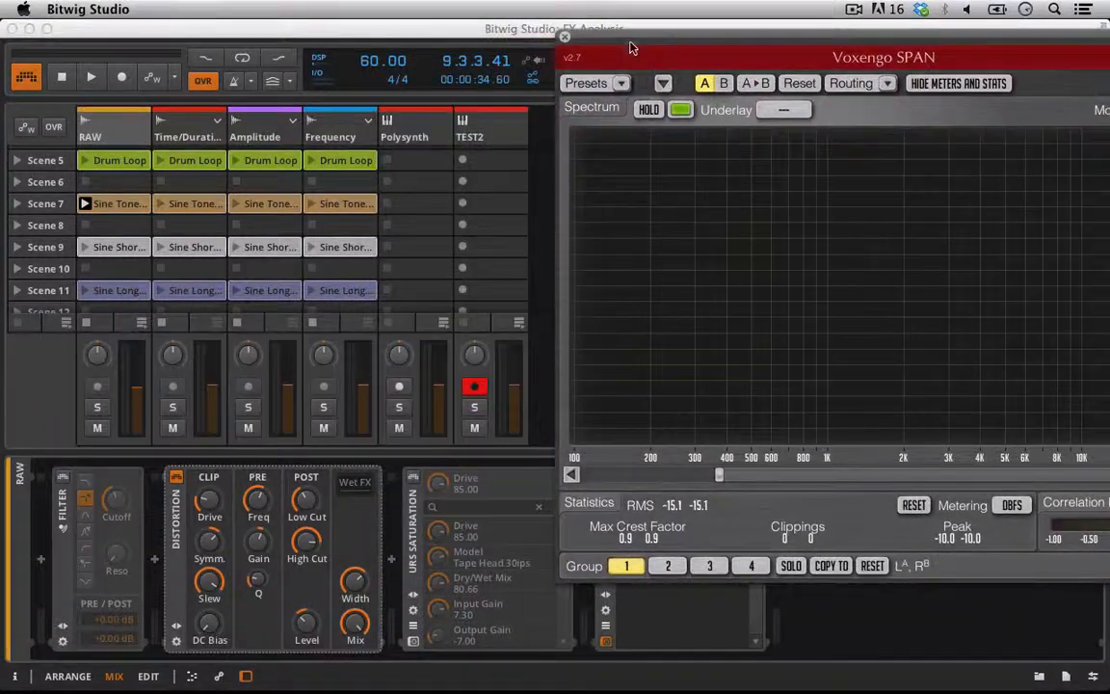
Step: Enable and collapse the Filter, and insert a Tool device between it and the Distortion
{"action": "left_click", "coordinate": [63, 478]}
{"action": "double_click", "coordinate": [62, 520]}
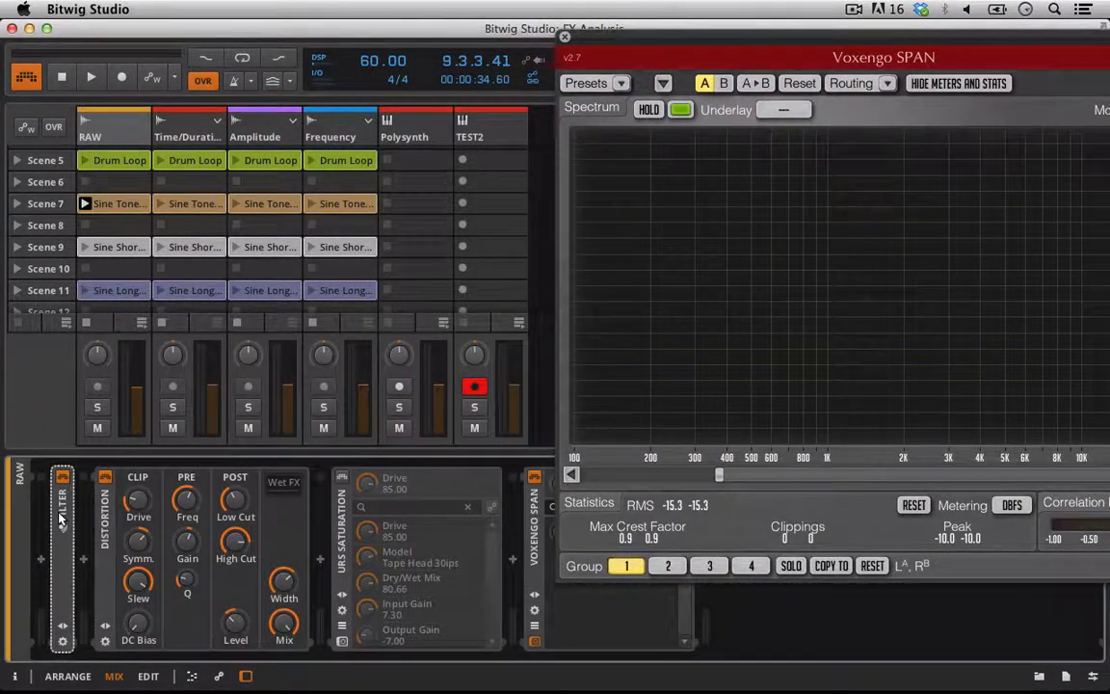
{"action": "left_click", "coordinate": [83, 559]}
{"action": "left_click", "coordinate": [253, 595]}
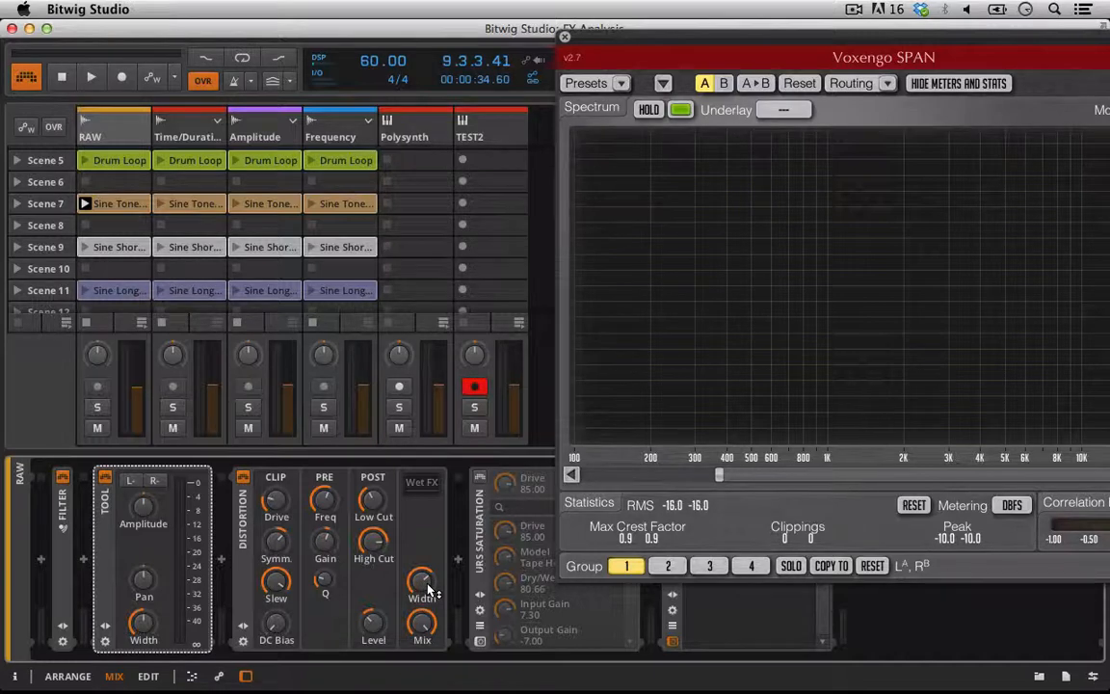
Step: Set the Distortion's Mix to 50 % and its Width to 100
{"action": "left_click", "coordinate": [424, 626]}
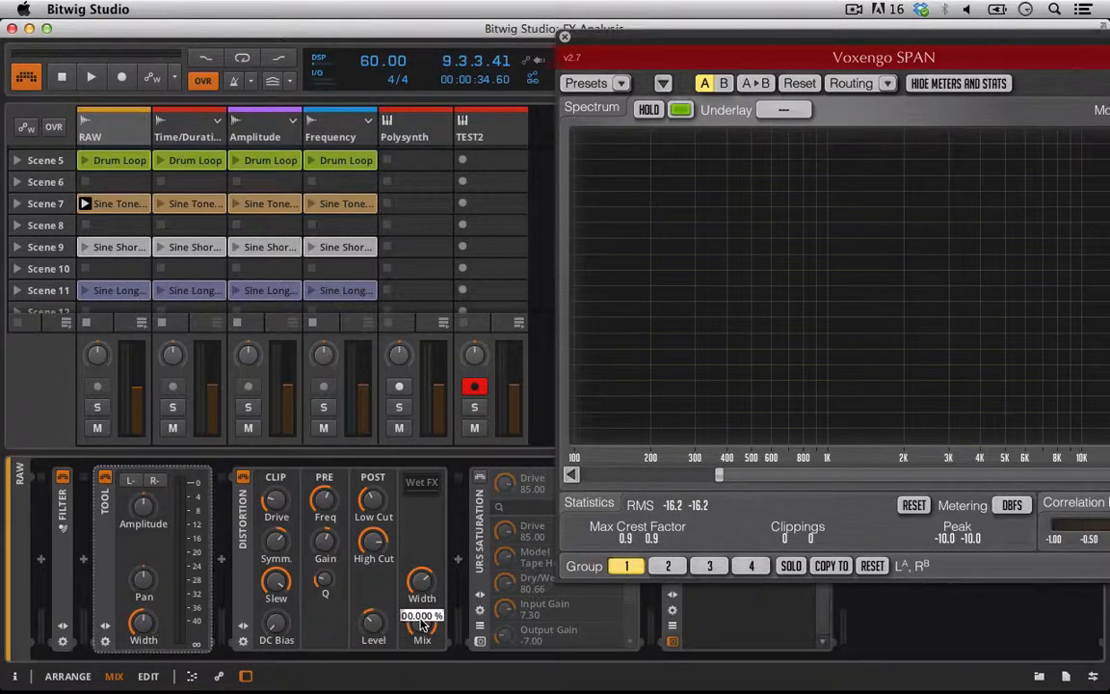
{"action": "type", "text": "50"}
{"action": "key", "text": "Return"}
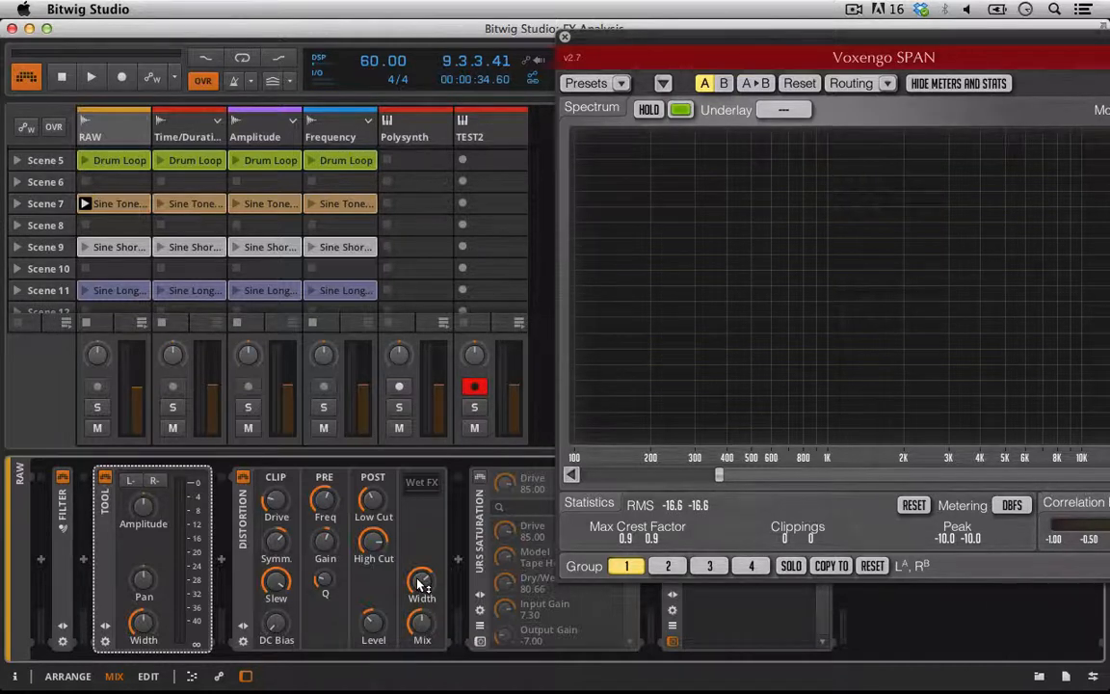
{"action": "double_click", "coordinate": [420, 583]}
{"action": "type", "text": "100"}
{"action": "key", "text": "Return"}
Step: Neutralize the Distortion by turning Q, Drive and Slew down to minimum and centering Symm
{"action": "left_click_drag", "start_coordinate": [325, 580], "coordinate": [325, 600]}
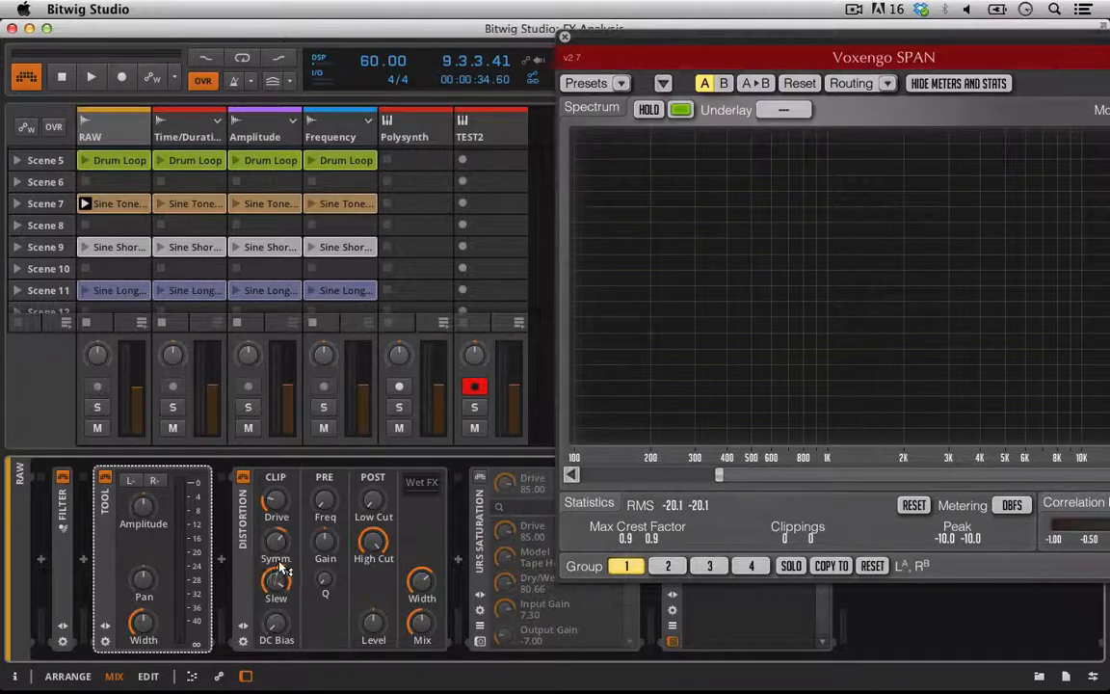
{"action": "left_click_drag", "start_coordinate": [277, 508], "coordinate": [283, 684]}
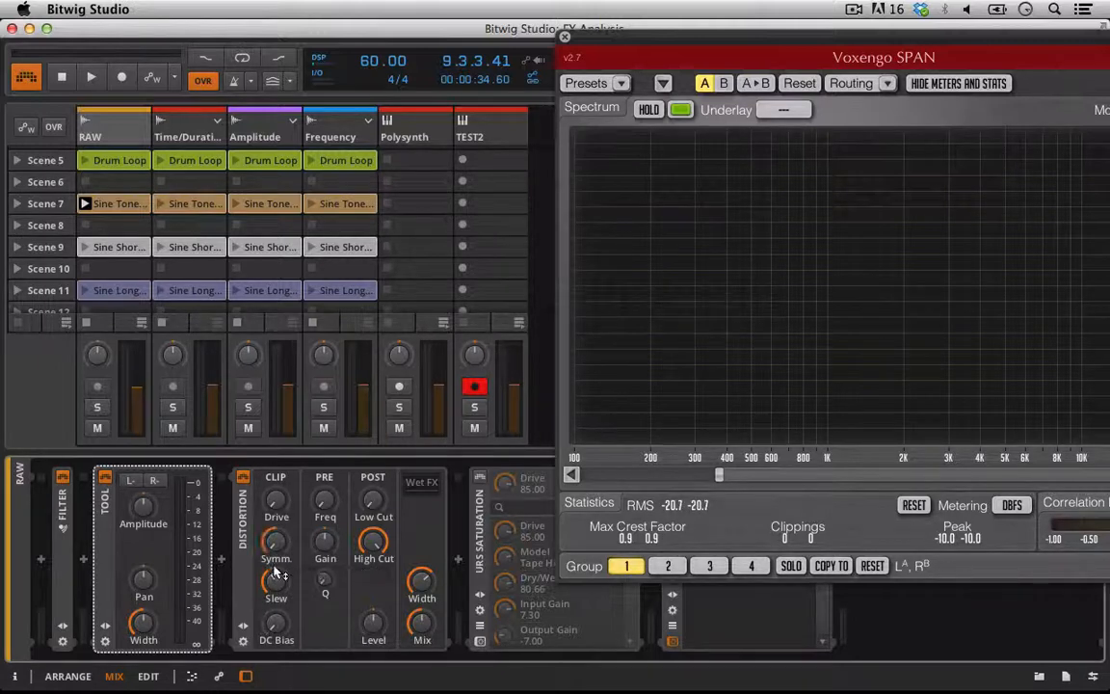
{"action": "double_click", "coordinate": [275, 545]}
{"action": "double_click", "coordinate": [276, 578]}
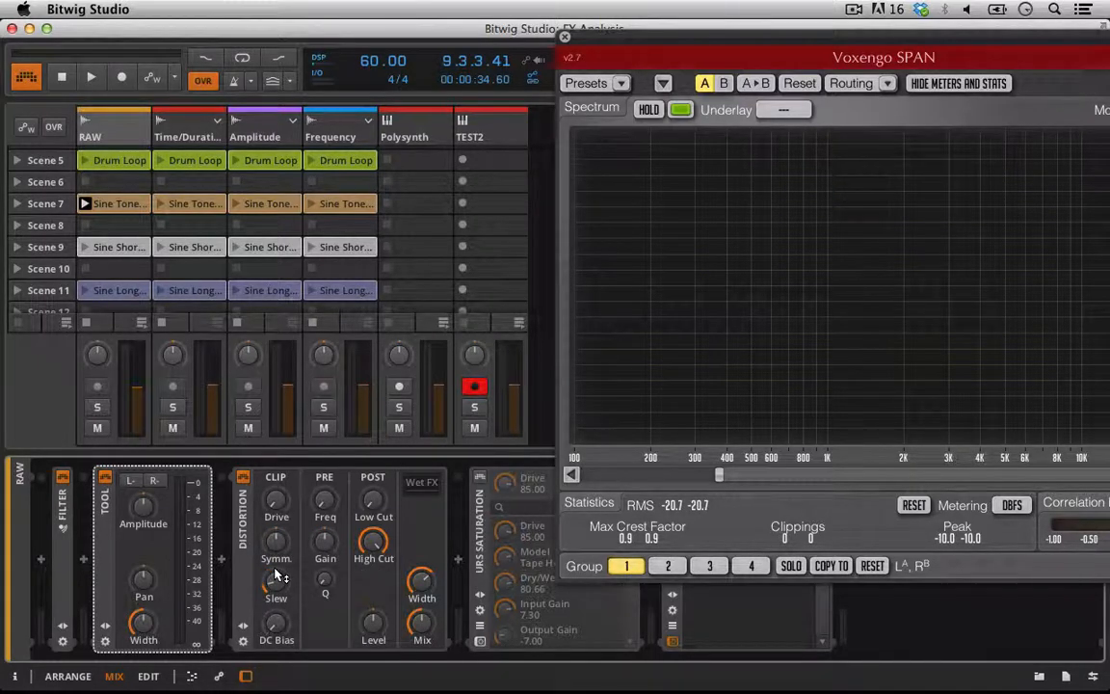
{"action": "left_click", "coordinate": [275, 578]}
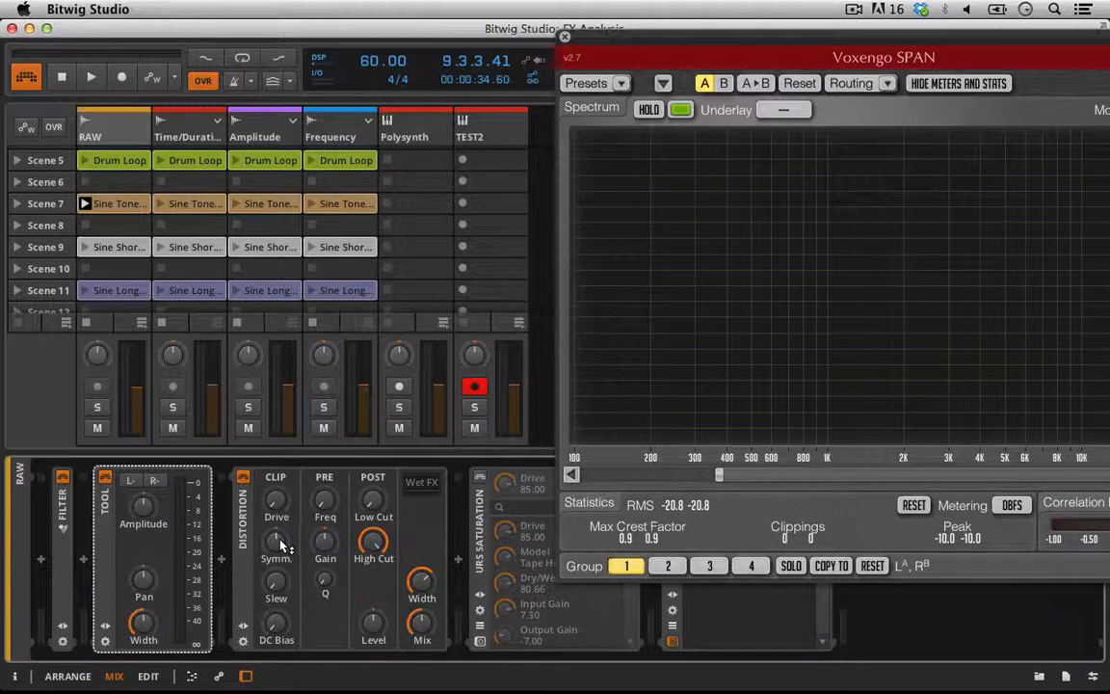
{"action": "mouse_move", "coordinate": [278, 543]}
{"action": "left_mouse_down"}
{"action": "mouse_move", "coordinate": [277, 559]}
{"action": "mouse_move", "coordinate": [279, 540]}
{"action": "left_mouse_up"}
{"action": "key", "text": "F2"}
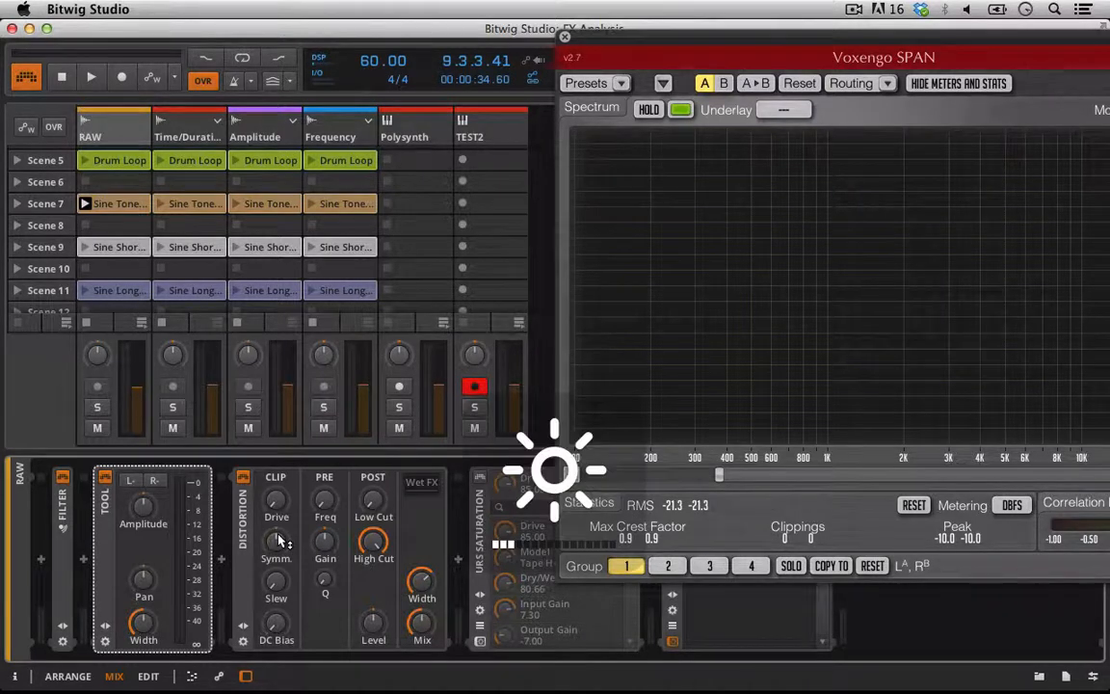
Step: Play the sine tone while sweeping the Distortion's Drive to maximum and back to minimum, lowering the Tool's Amplitude slightly
{"action": "key", "text": "space"}
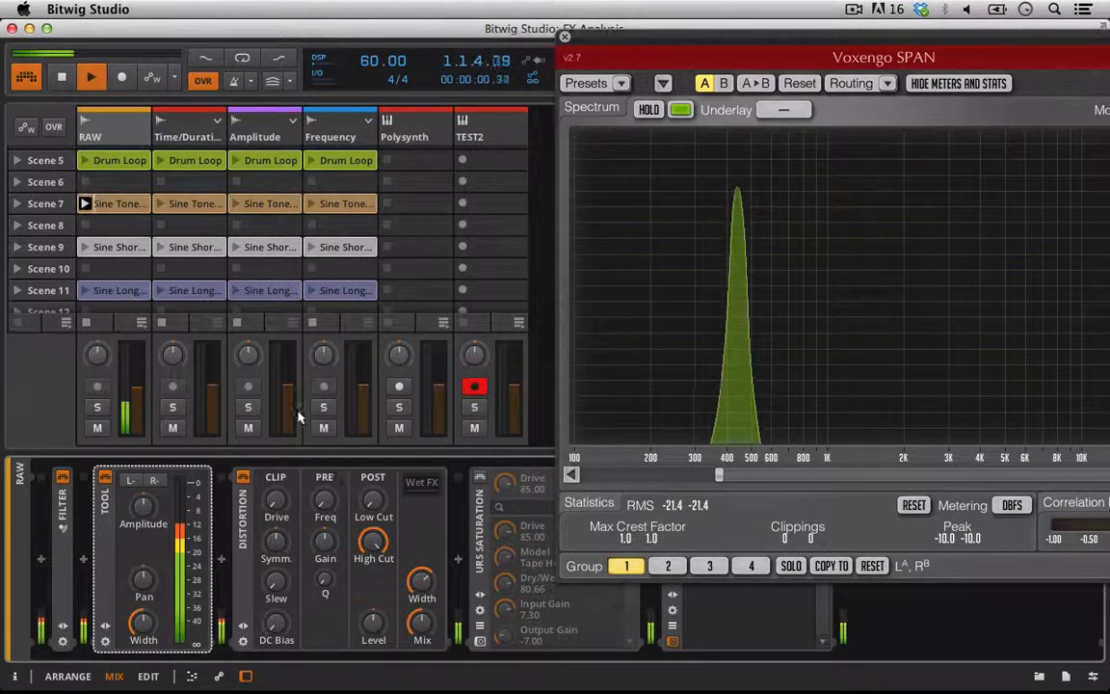
{"action": "left_click_drag", "start_coordinate": [281, 507], "coordinate": [280, 387]}
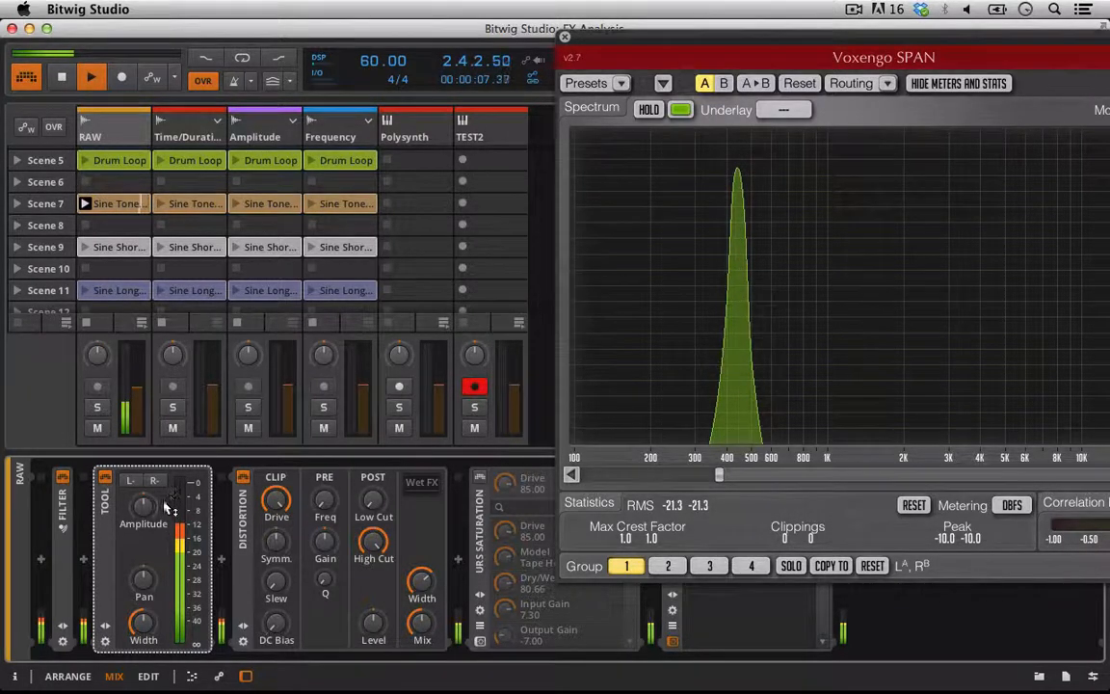
{"action": "left_click_drag", "start_coordinate": [152, 514], "coordinate": [152, 519]}
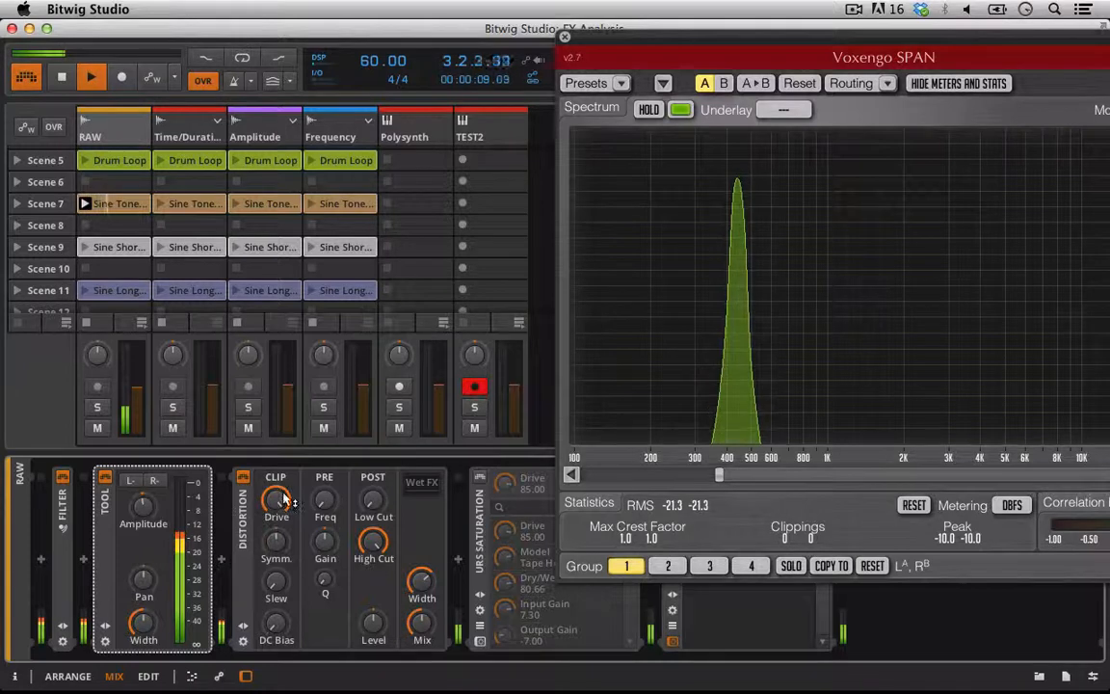
{"action": "left_click_drag", "start_coordinate": [280, 505], "coordinate": [279, 620]}
{"action": "key", "text": "space"}
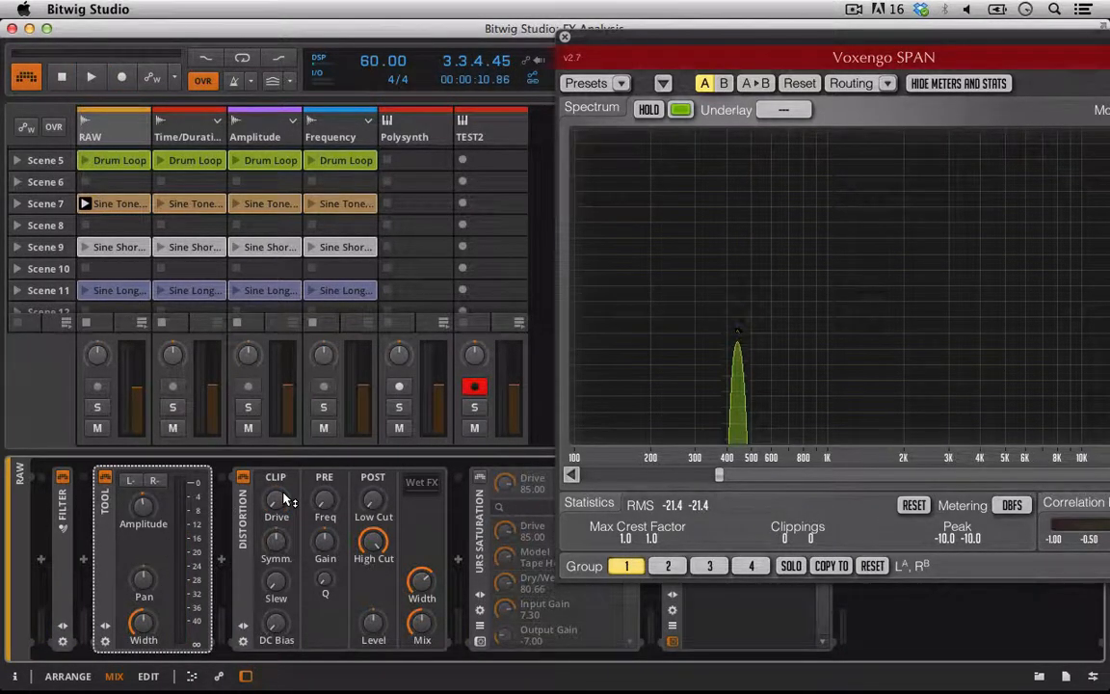
Step: Restart playback with the Distortion's Drive raised to maximum and Symm. raised above center
{"action": "key", "text": "space"}
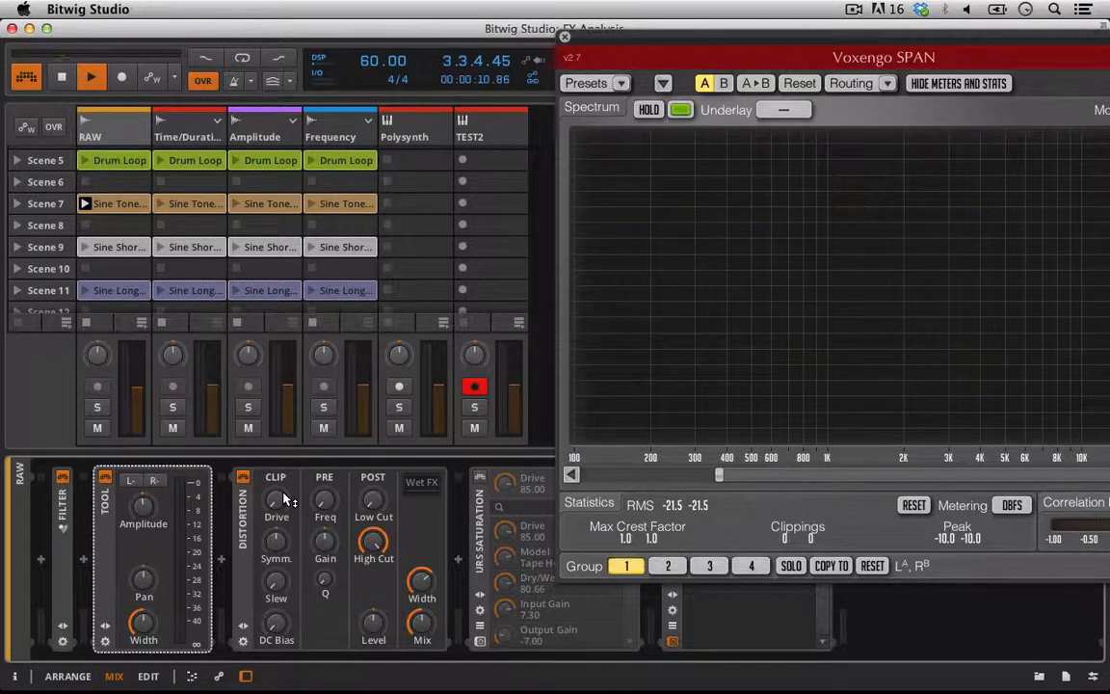
{"action": "left_click_drag", "start_coordinate": [286, 500], "coordinate": [286, 424]}
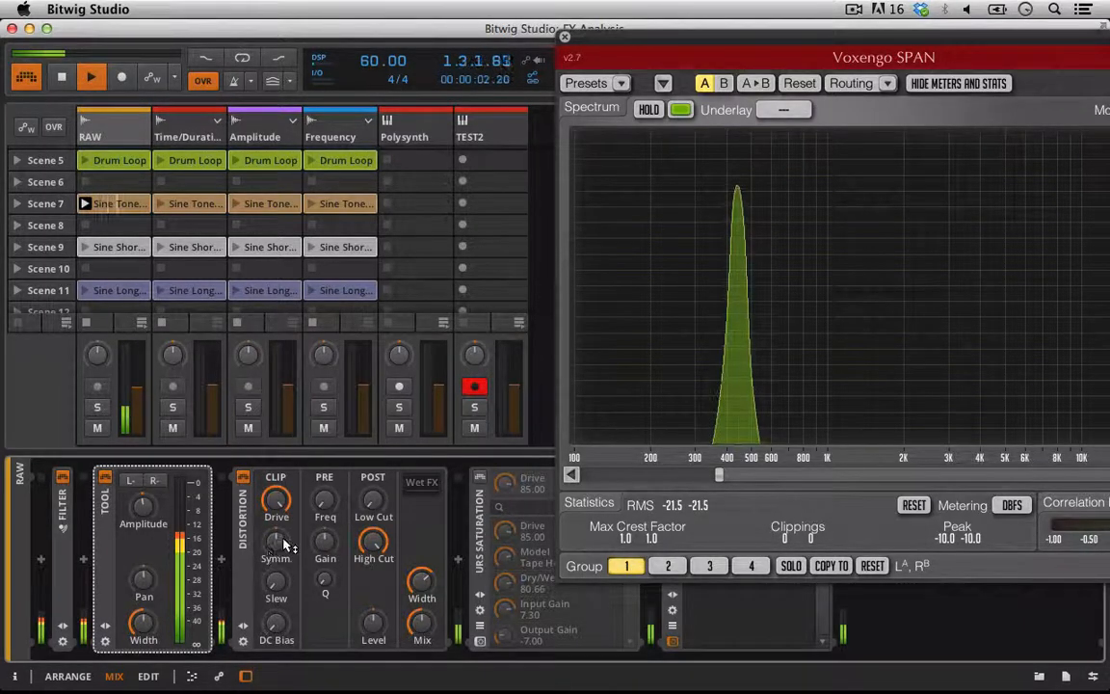
{"action": "left_click_drag", "start_coordinate": [285, 546], "coordinate": [285, 500]}
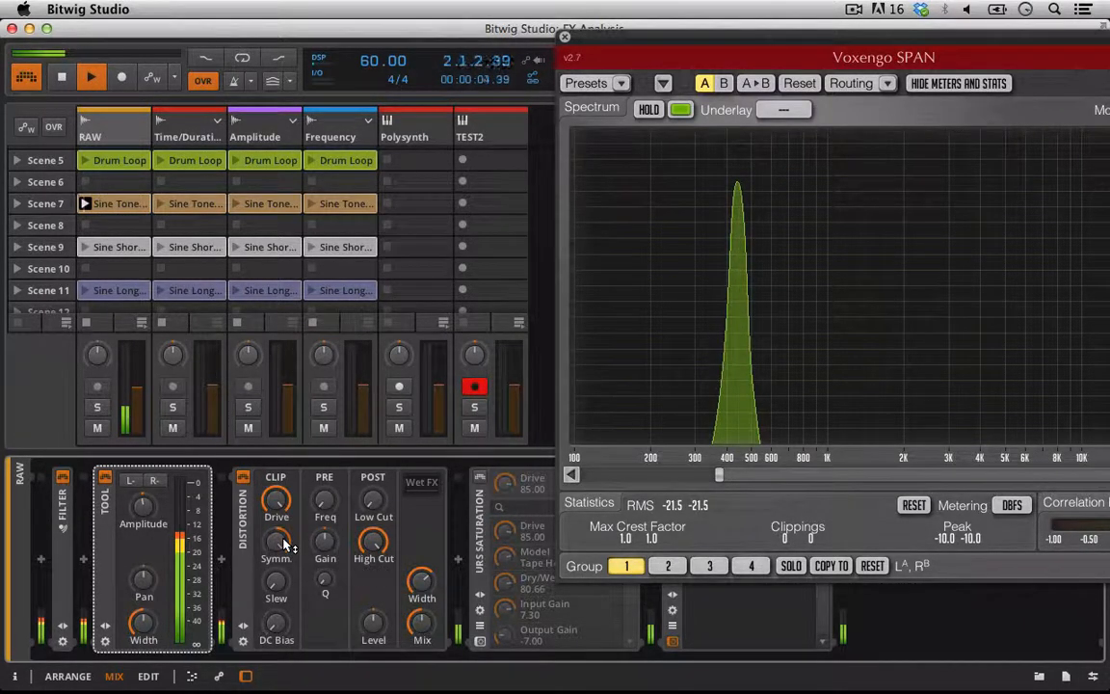
Step: Recenter the Distortion's Symm., try its DC Bias while the sine tone plays, and stop playback
{"action": "double_click", "coordinate": [286, 545]}
{"action": "mouse_move", "coordinate": [276, 624]}
{"action": "left_mouse_down"}
{"action": "mouse_move", "coordinate": [276, 502]}
{"action": "mouse_move", "coordinate": [276, 625]}
{"action": "left_mouse_up"}
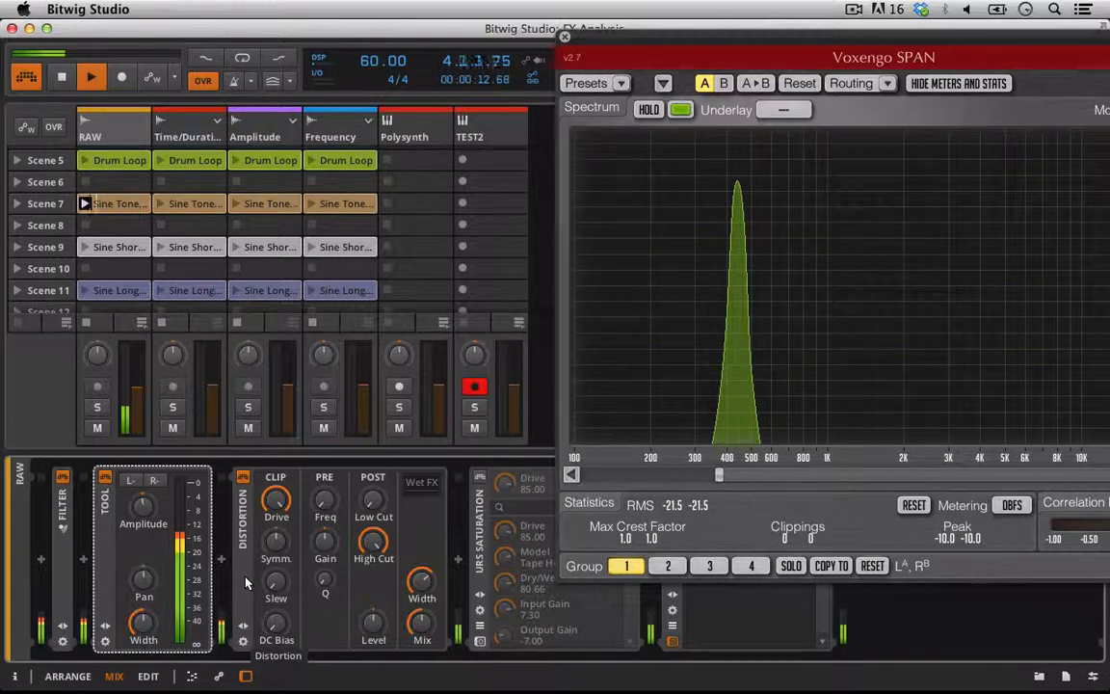
{"action": "key", "text": "space"}
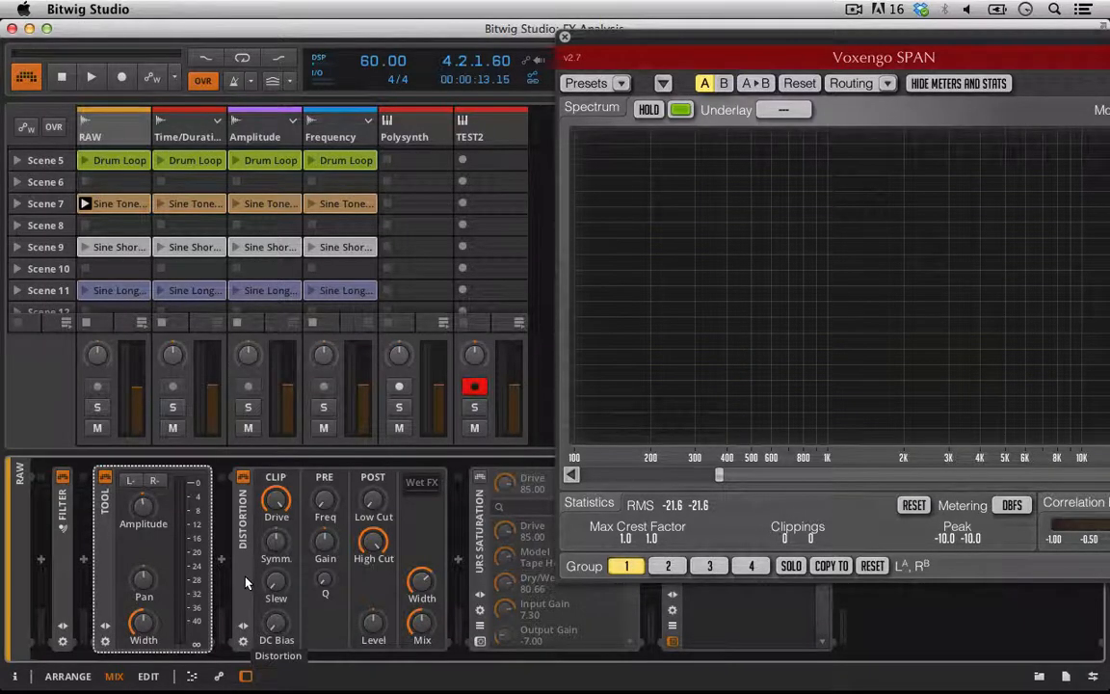
Step: Play the sine tone with the Distortion's Drive at minimum while varying the raised Slew
{"action": "mouse_move", "coordinate": [279, 582]}
{"action": "left_mouse_down"}
{"action": "mouse_move", "coordinate": [278, 542]}
{"action": "mouse_move", "coordinate": [279, 582]}
{"action": "left_mouse_up"}
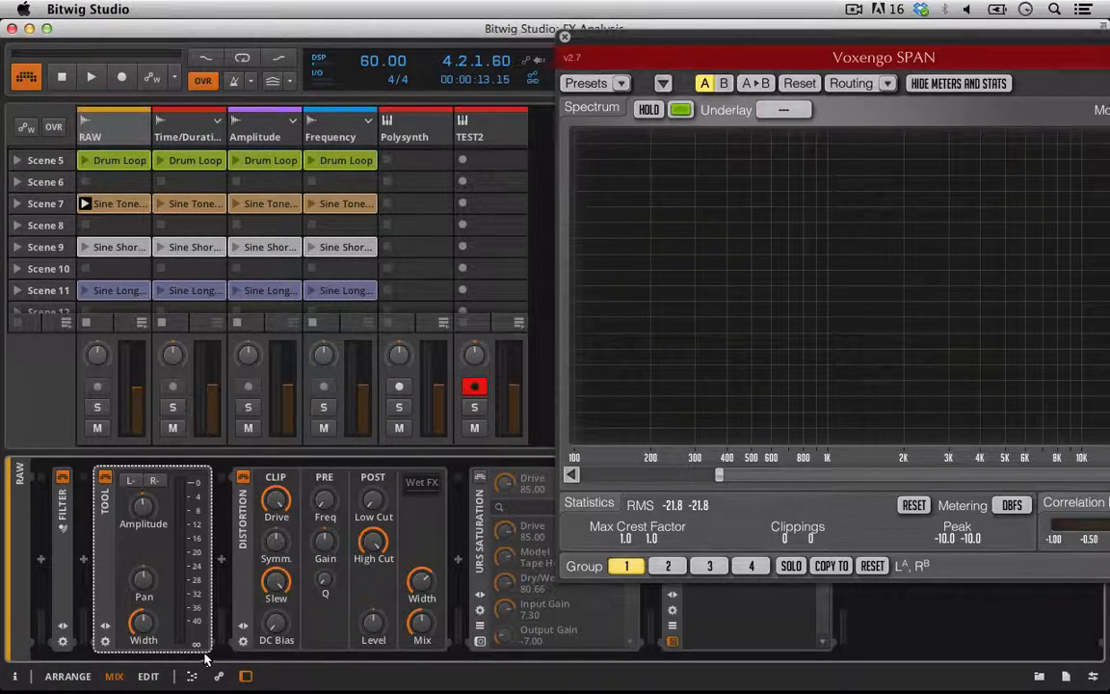
{"action": "left_click_drag", "start_coordinate": [275, 499], "coordinate": [276, 525]}
{"action": "left_click_drag", "start_coordinate": [276, 580], "coordinate": [279, 580]}
{"action": "key", "text": "space"}
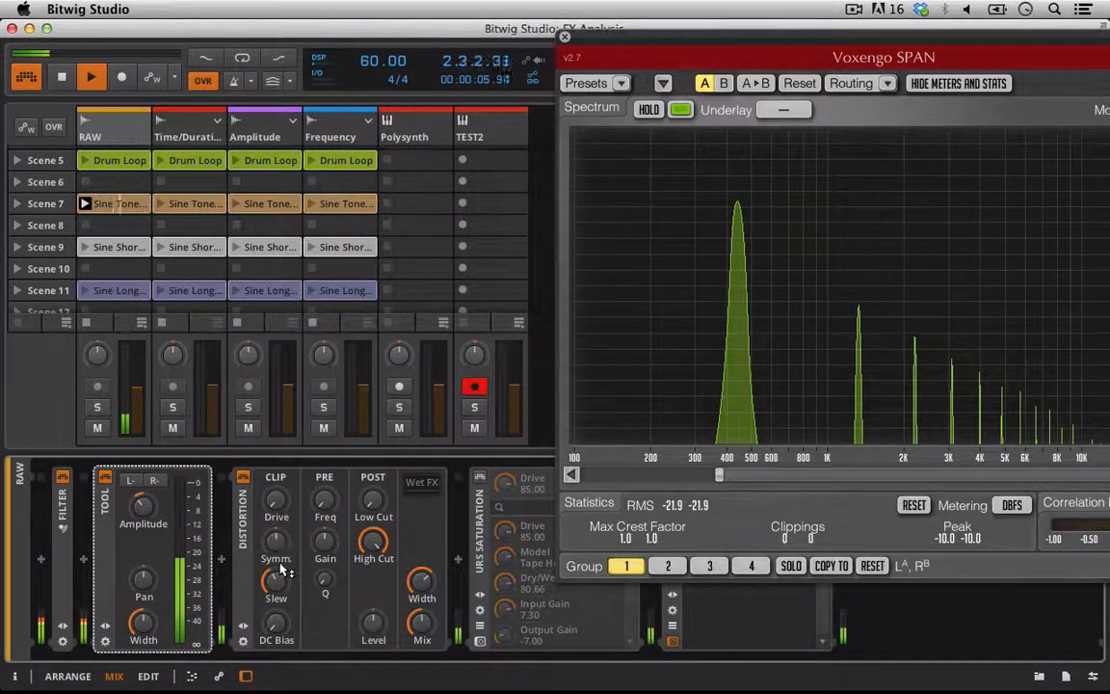
{"action": "mouse_move", "coordinate": [277, 586]}
{"action": "left_mouse_down"}
{"action": "mouse_move", "coordinate": [278, 551]}
{"action": "mouse_move", "coordinate": [282, 587]}
{"action": "left_mouse_up"}
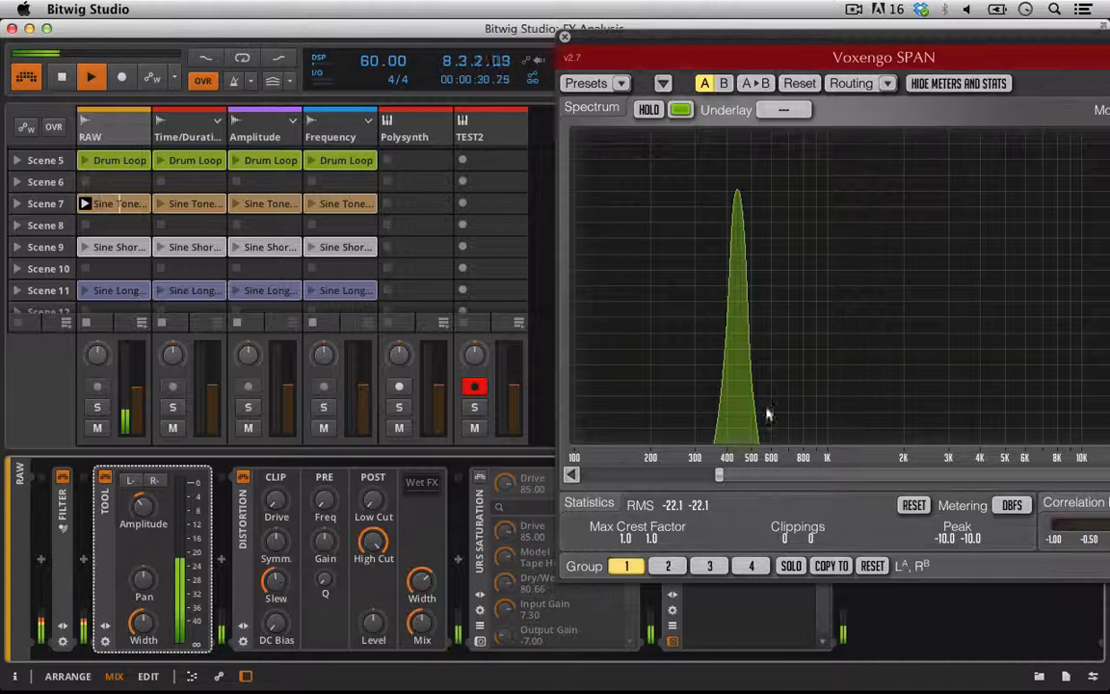
Step: Try the Distortion's Symm. at 100 %, recenter it, and raise Slew to maximum before stopping playback
{"action": "left_click_drag", "start_coordinate": [276, 542], "coordinate": [275, 473]}
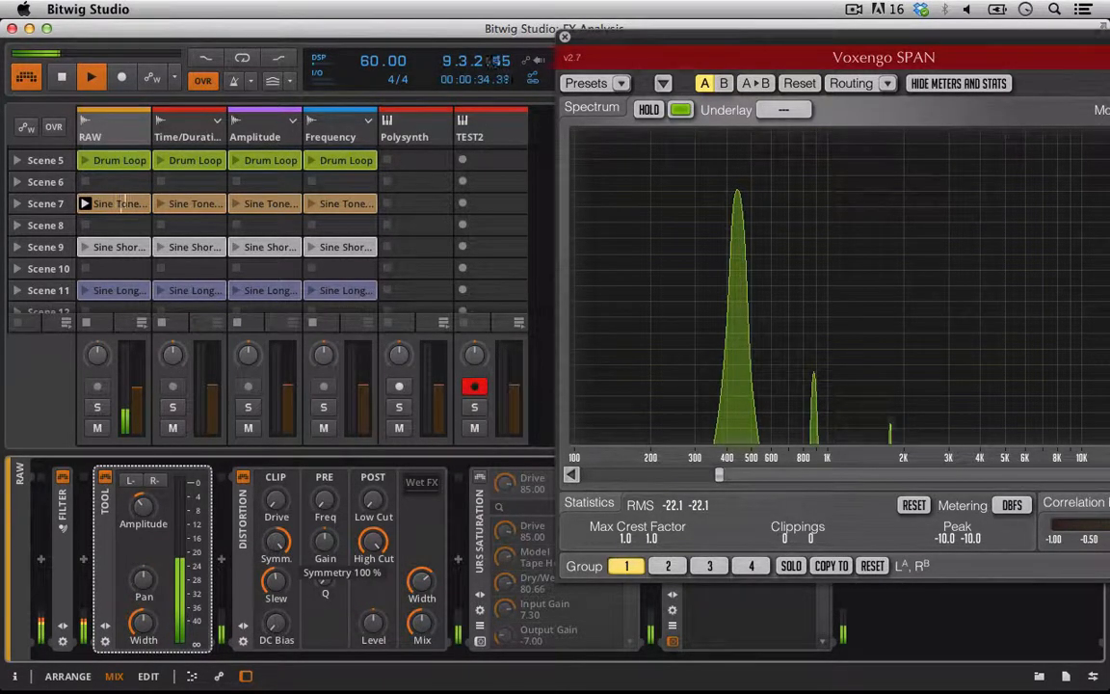
{"action": "double_click", "coordinate": [281, 547]}
{"action": "left_click_drag", "start_coordinate": [269, 590], "coordinate": [269, 571]}
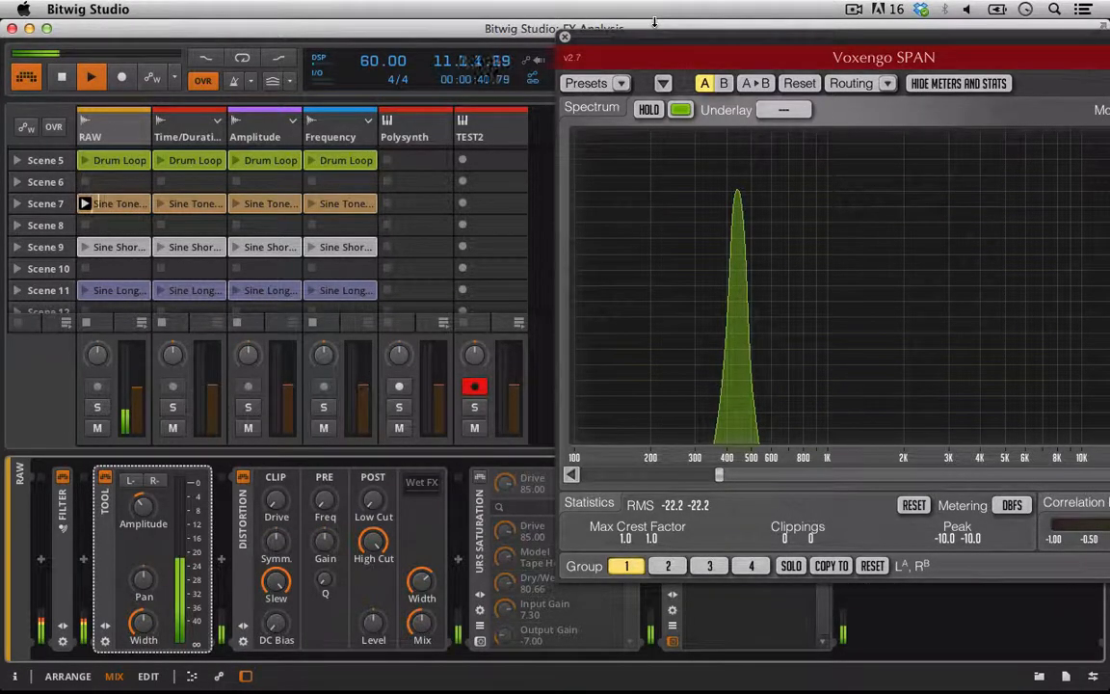
{"action": "key", "text": "space"}
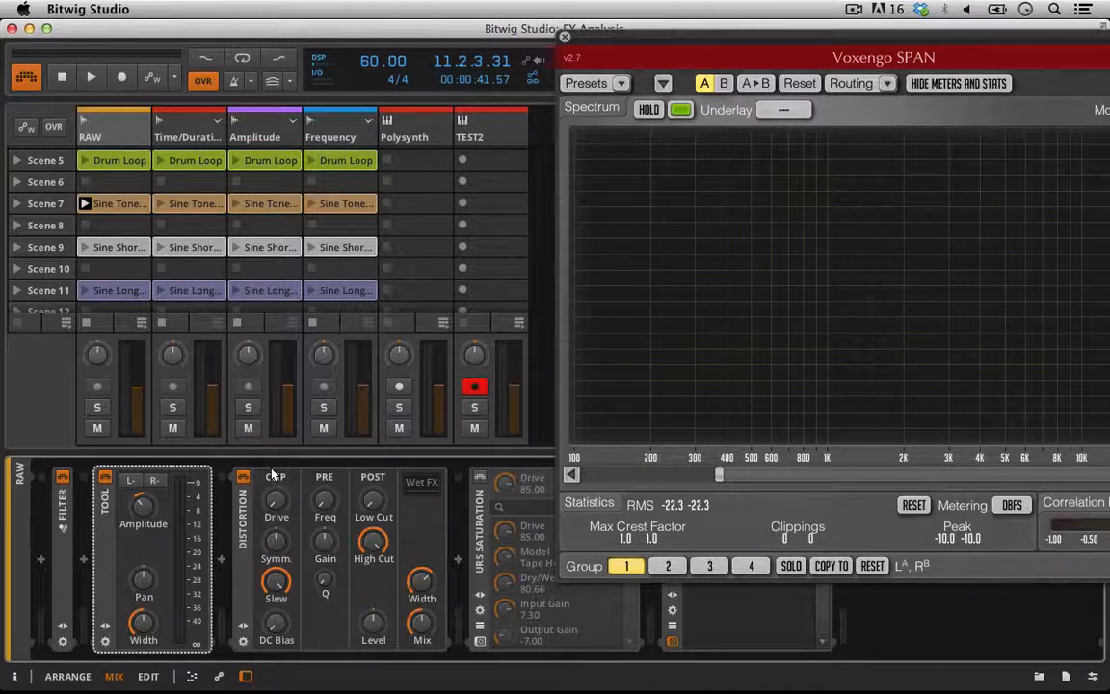
Step: Replay the sine tone with SPAN moved to show its full spectrum, and raise Drive slightly to inspect the added harmonic
{"action": "key", "text": "space"}
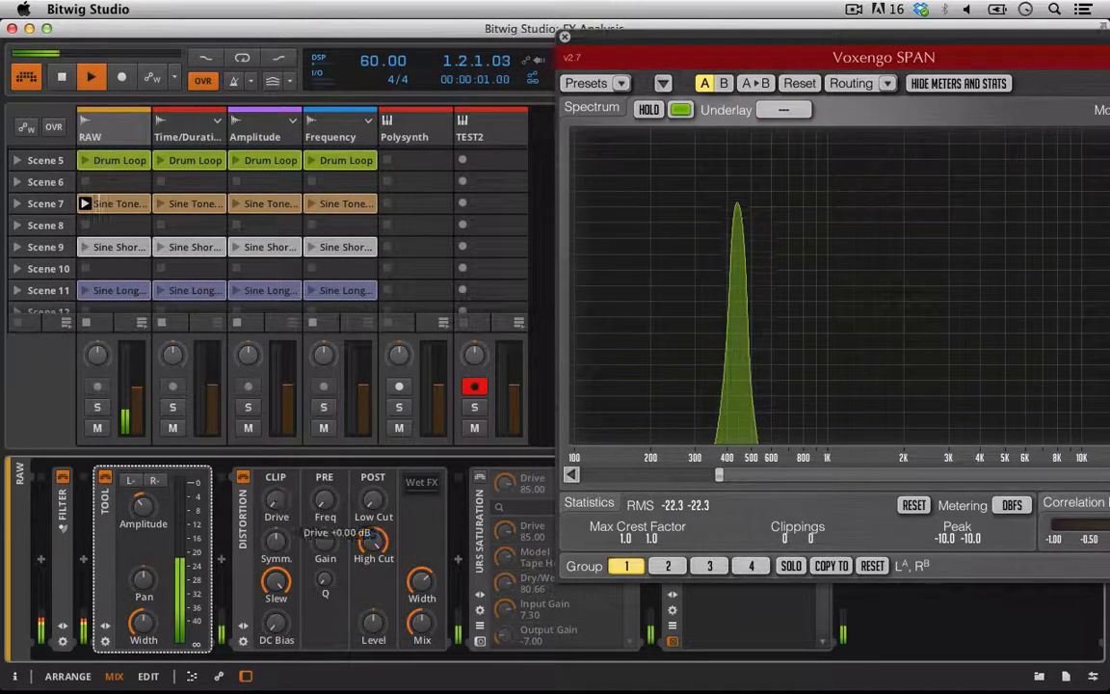
{"action": "left_click_drag", "start_coordinate": [624, 47], "coordinate": [503, 44]}
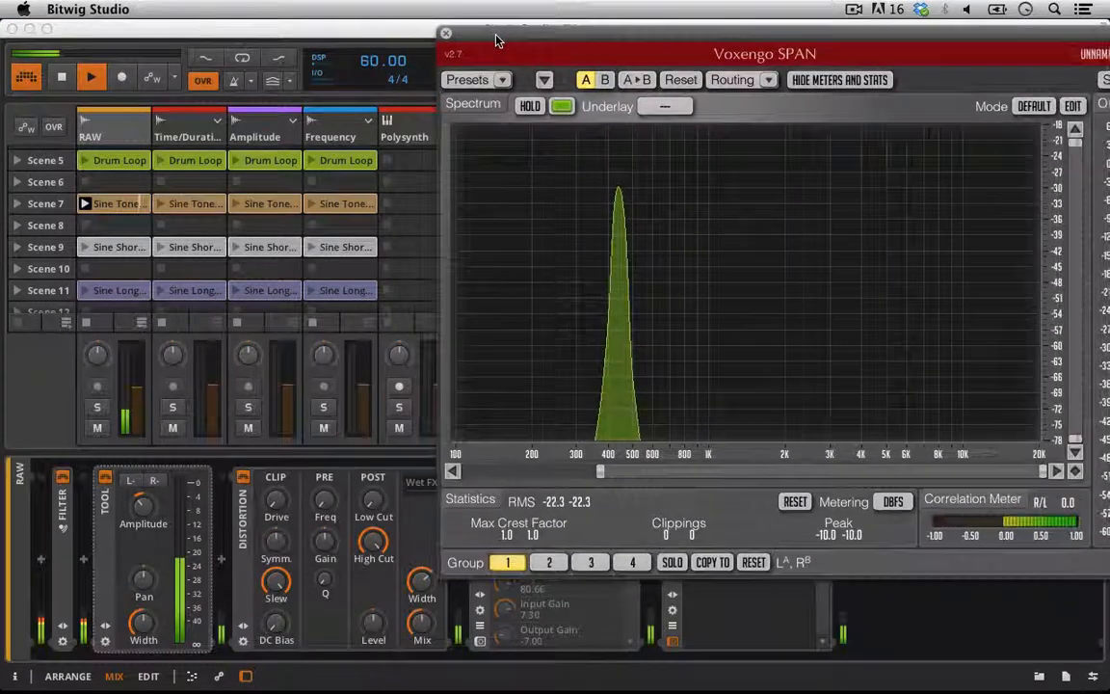
{"action": "left_click_drag", "start_coordinate": [274, 502], "coordinate": [275, 473]}
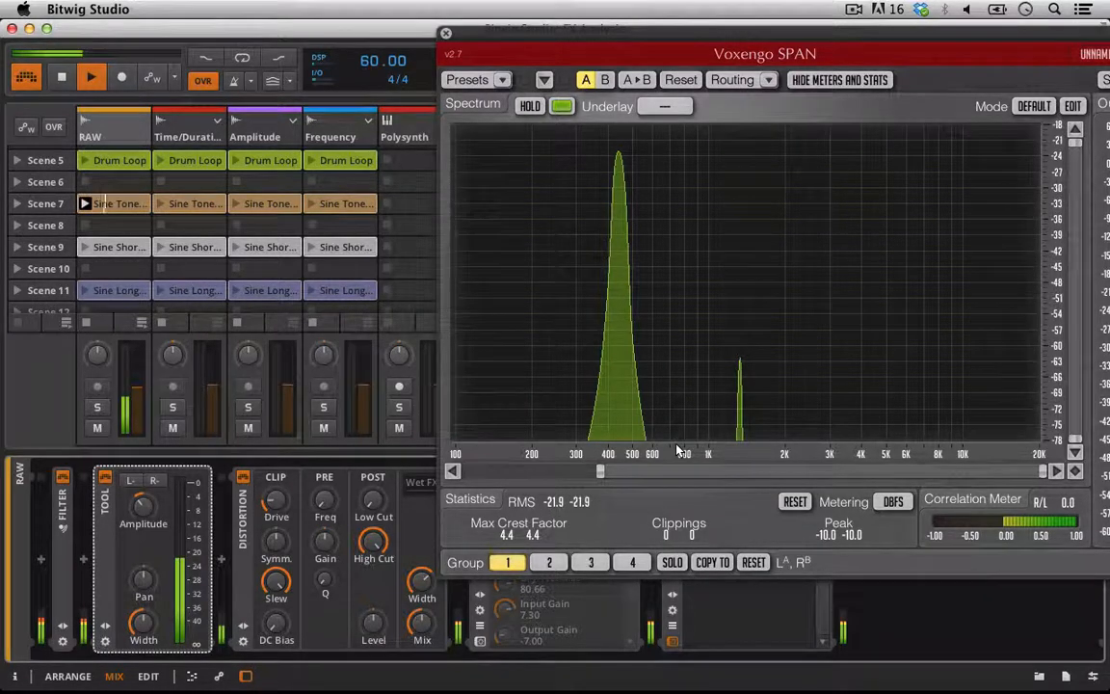
{"action": "left_click", "coordinate": [739, 432]}
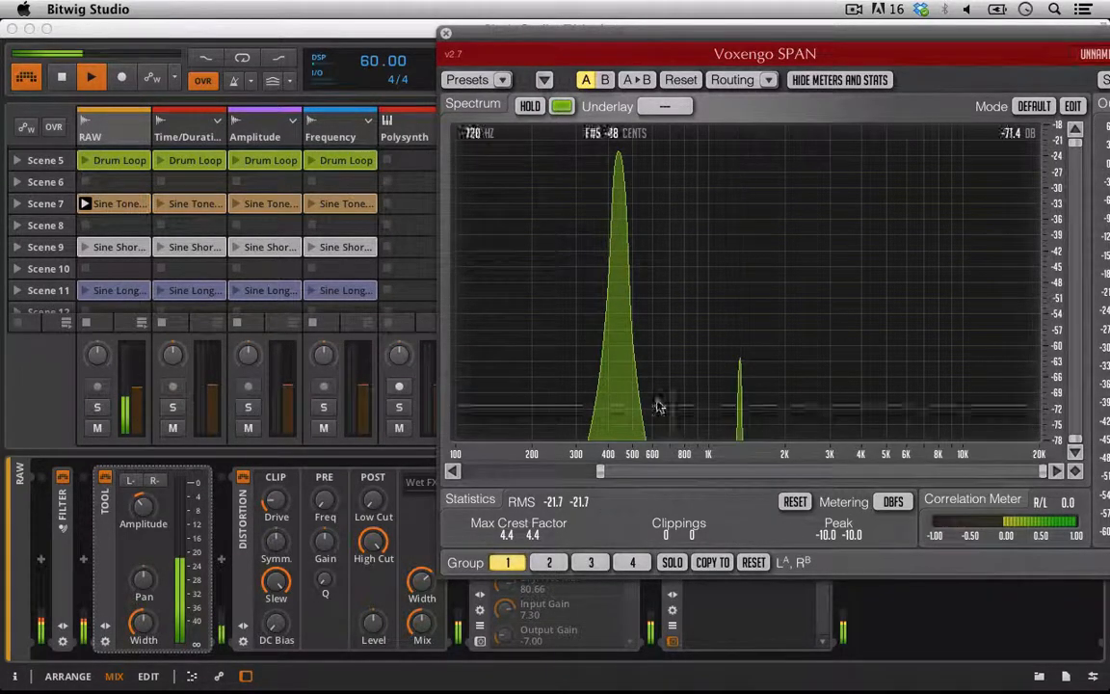
Step: Raise the Distortion's Drive in stages while lowering its Level below -13.9 dB to compensate, and stop playback
{"action": "left_click_drag", "start_coordinate": [270, 505], "coordinate": [270, 489]}
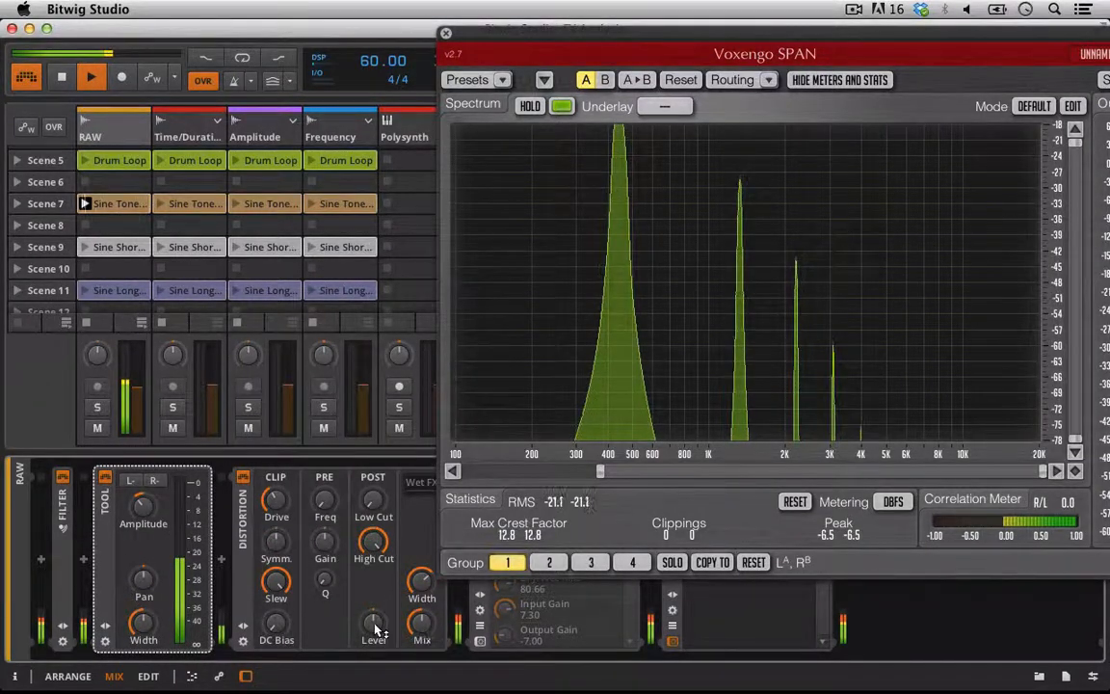
{"action": "left_click_drag", "start_coordinate": [377, 627], "coordinate": [377, 654]}
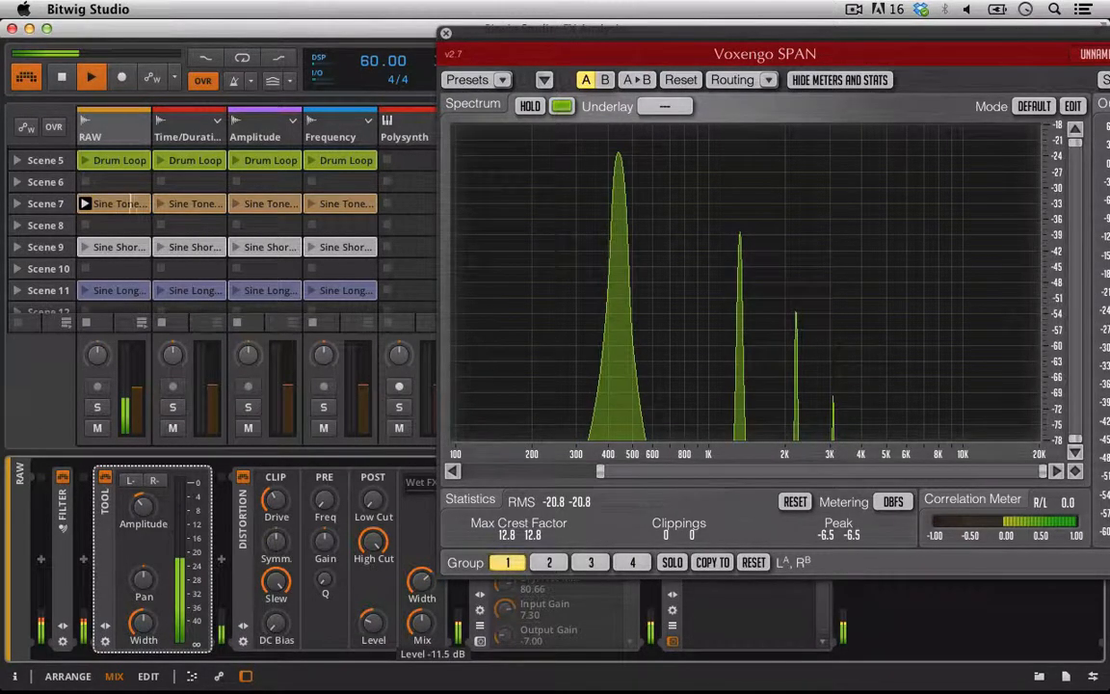
{"action": "left_click_drag", "start_coordinate": [275, 499], "coordinate": [276, 488]}
{"action": "left_click_drag", "start_coordinate": [373, 622], "coordinate": [373, 633]}
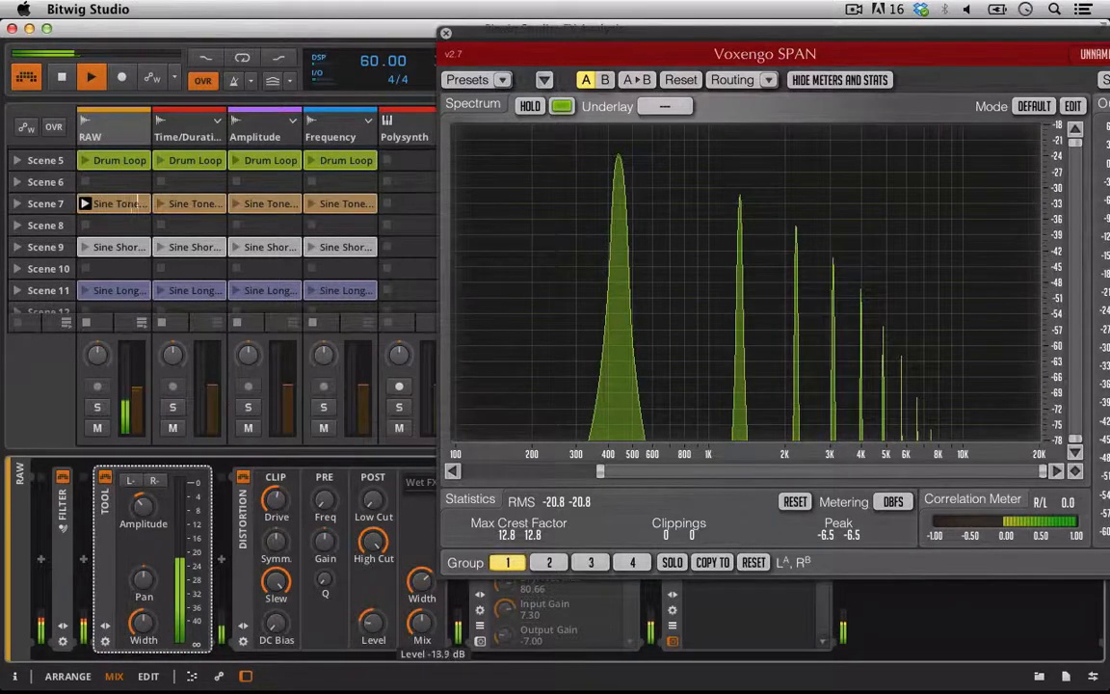
{"action": "left_click_drag", "start_coordinate": [274, 495], "coordinate": [274, 482]}
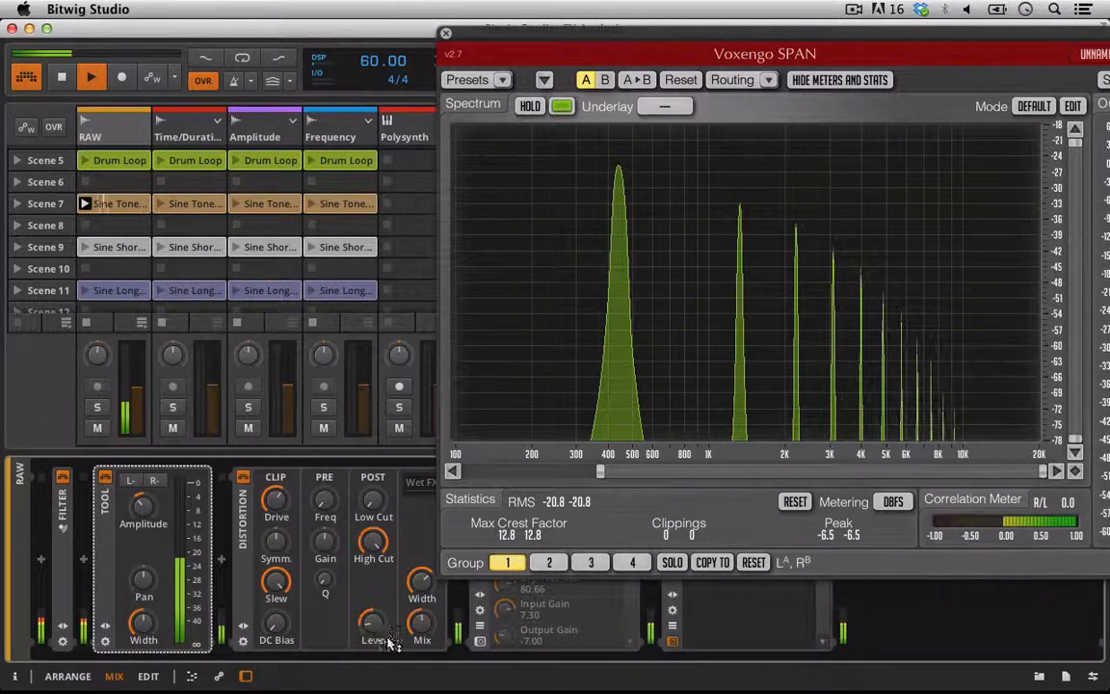
{"action": "left_click_drag", "start_coordinate": [373, 625], "coordinate": [373, 637]}
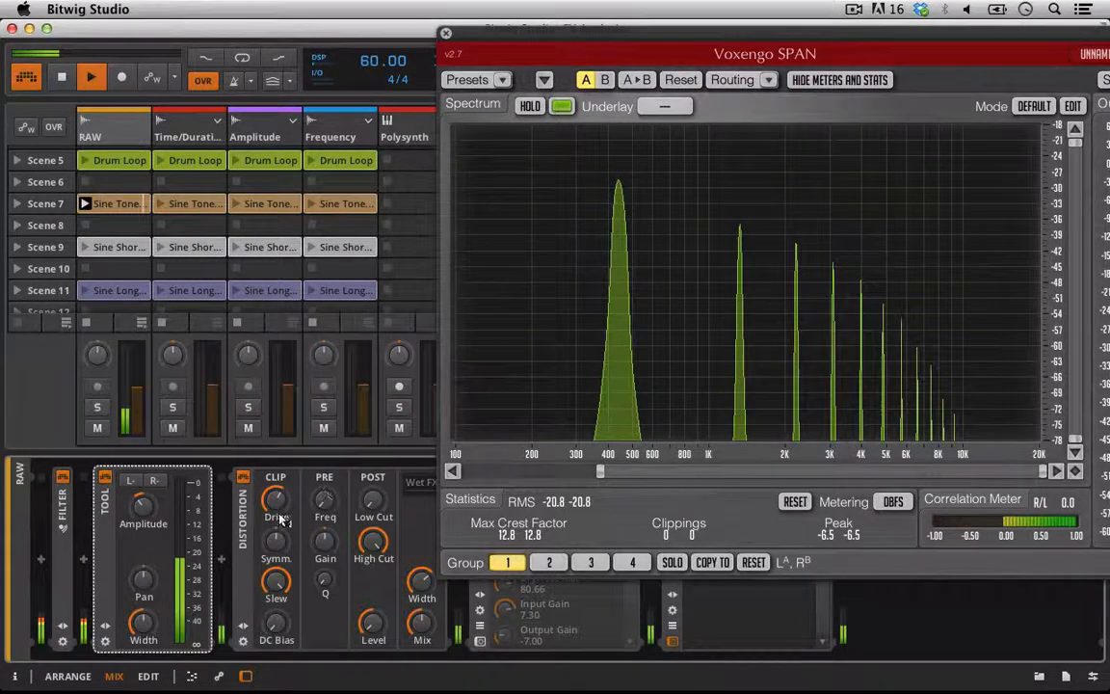
{"action": "left_click_drag", "start_coordinate": [281, 520], "coordinate": [261, 508]}
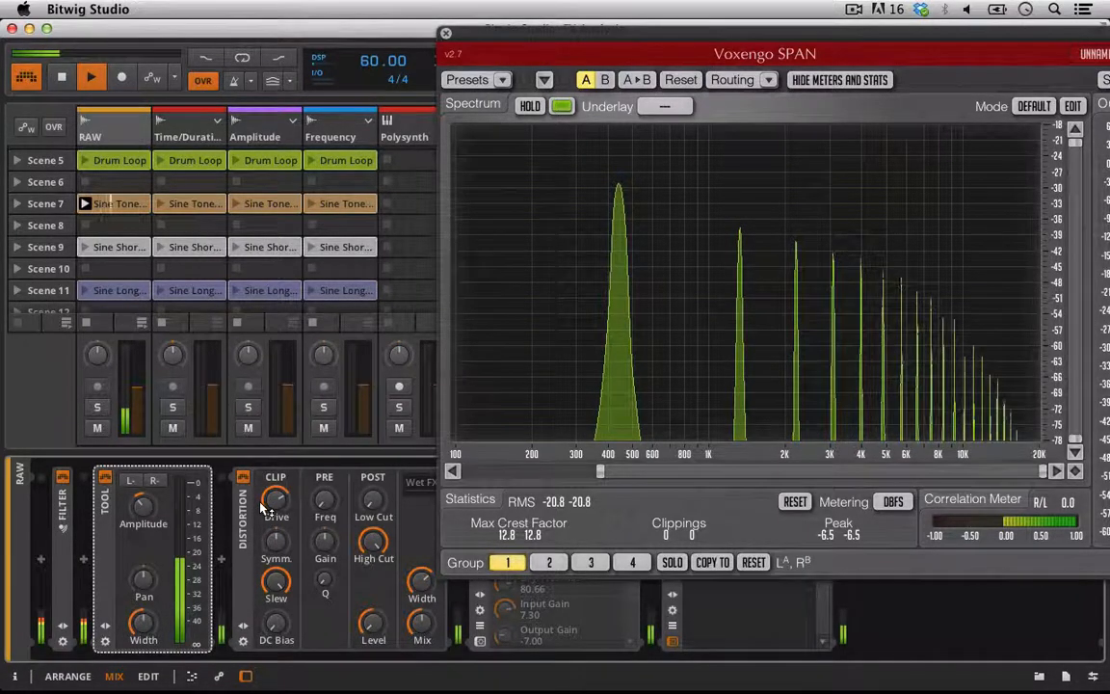
{"action": "key", "text": "space"}
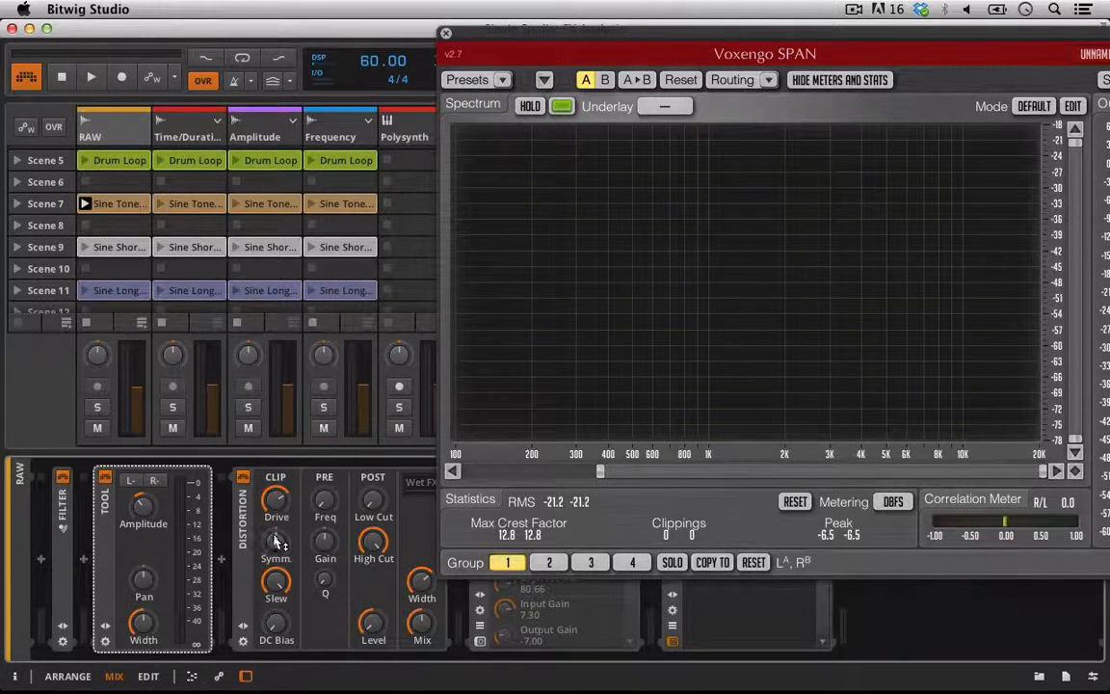
Step: Play the sine tone while moving the Distortion's Symm. from slightly off center to minimum, inspecting the even harmonics
{"action": "left_click_drag", "start_coordinate": [276, 540], "coordinate": [276, 542]}
{"action": "key", "text": "space"}
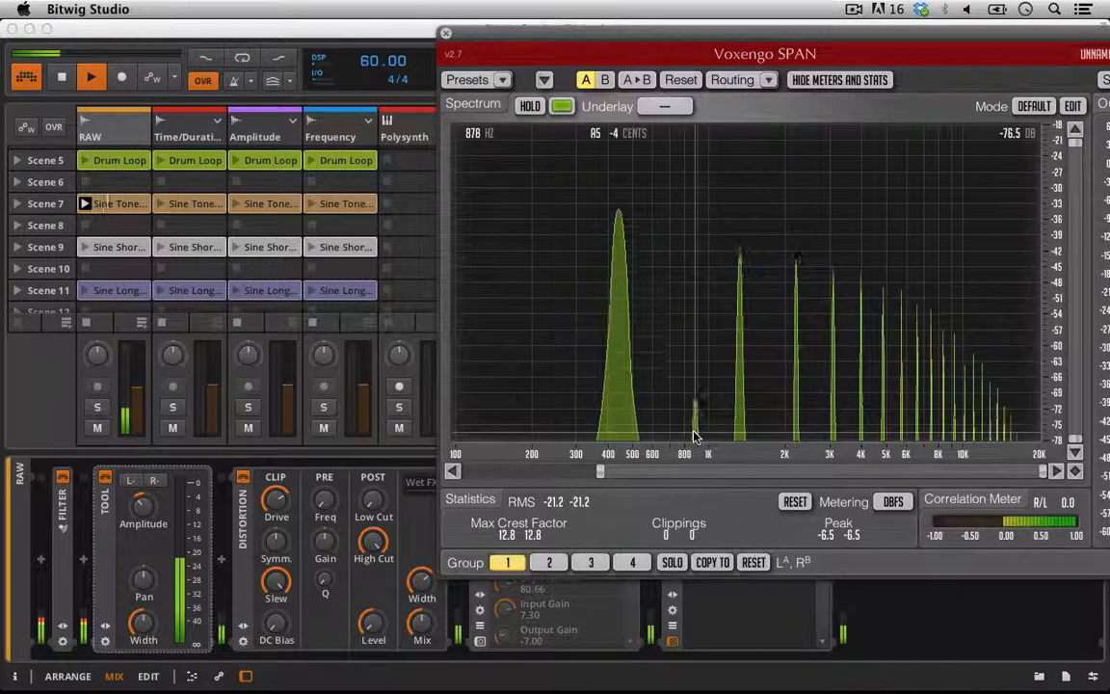
{"action": "left_click", "coordinate": [280, 545]}
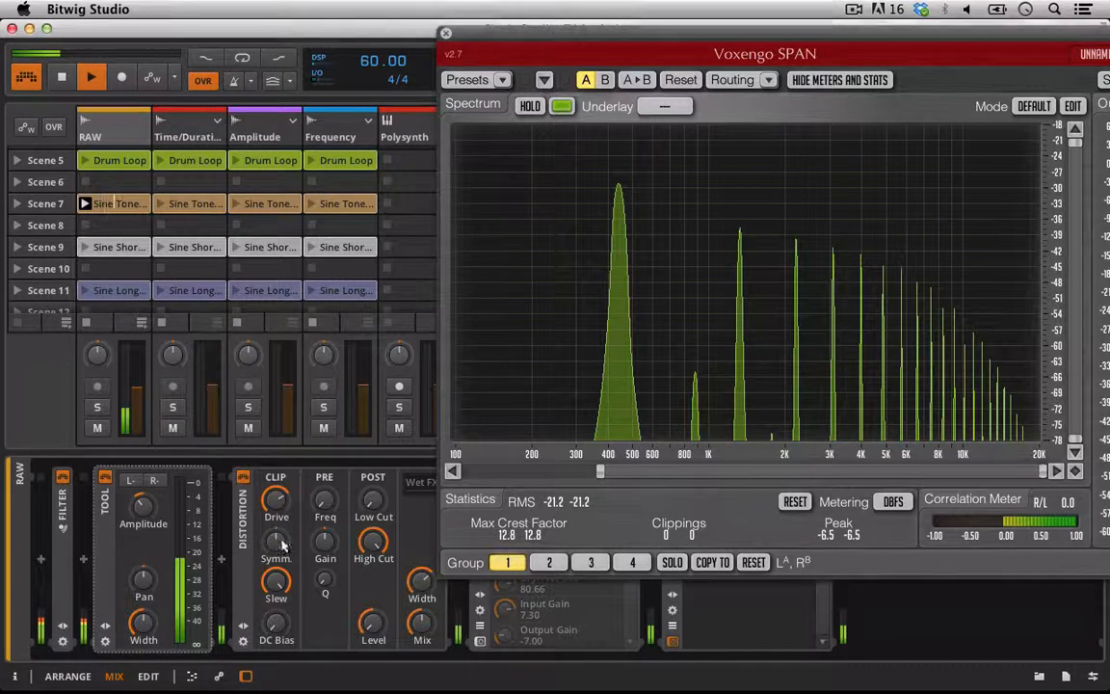
{"action": "left_click_drag", "start_coordinate": [280, 546], "coordinate": [281, 600]}
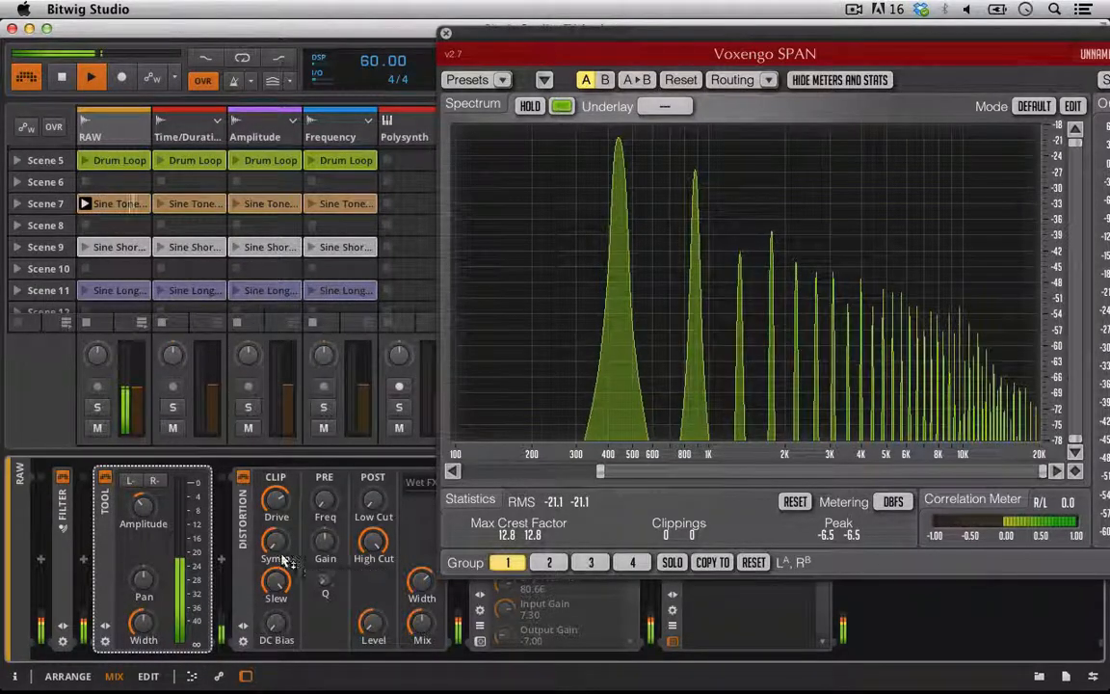
{"action": "key", "text": "space"}
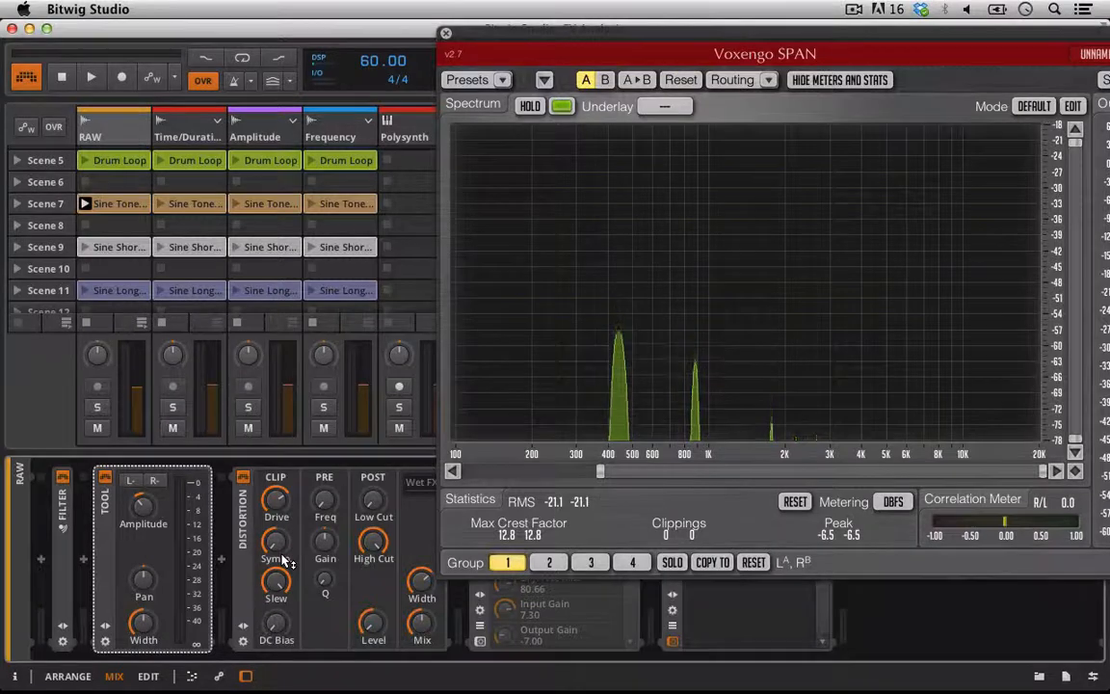
Step: Replay the sine tone, bring Symm. partway back toward center, and lower the Distortion's Drive
{"action": "key", "text": "space"}
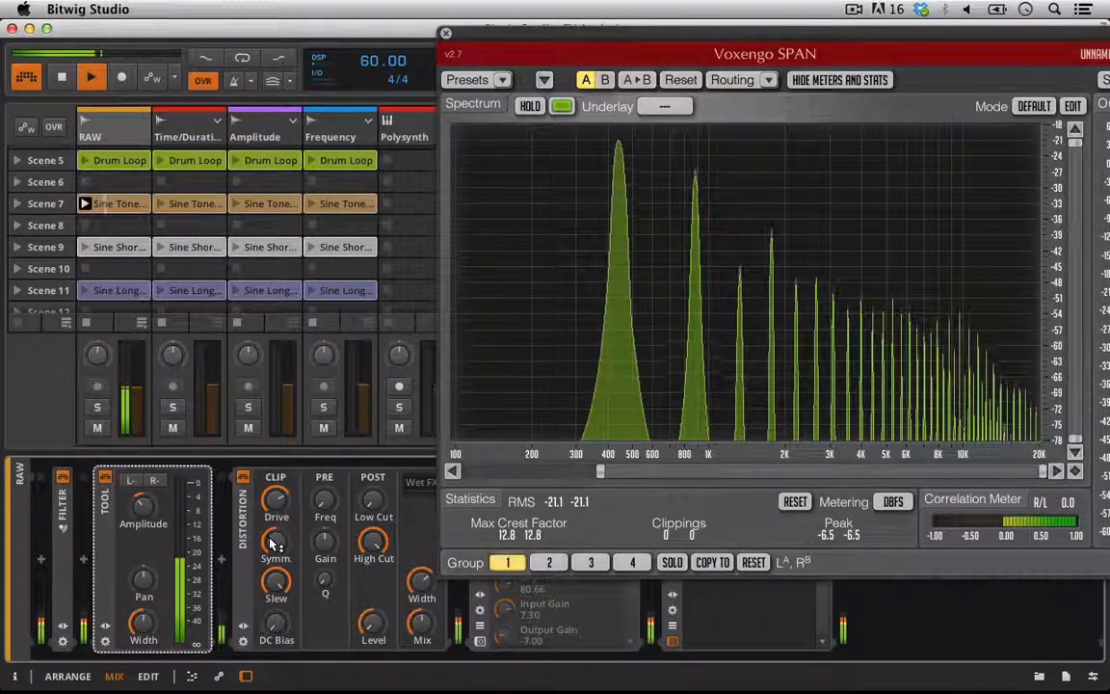
{"action": "left_click_drag", "start_coordinate": [276, 545], "coordinate": [276, 509]}
{"action": "key", "text": "space"}
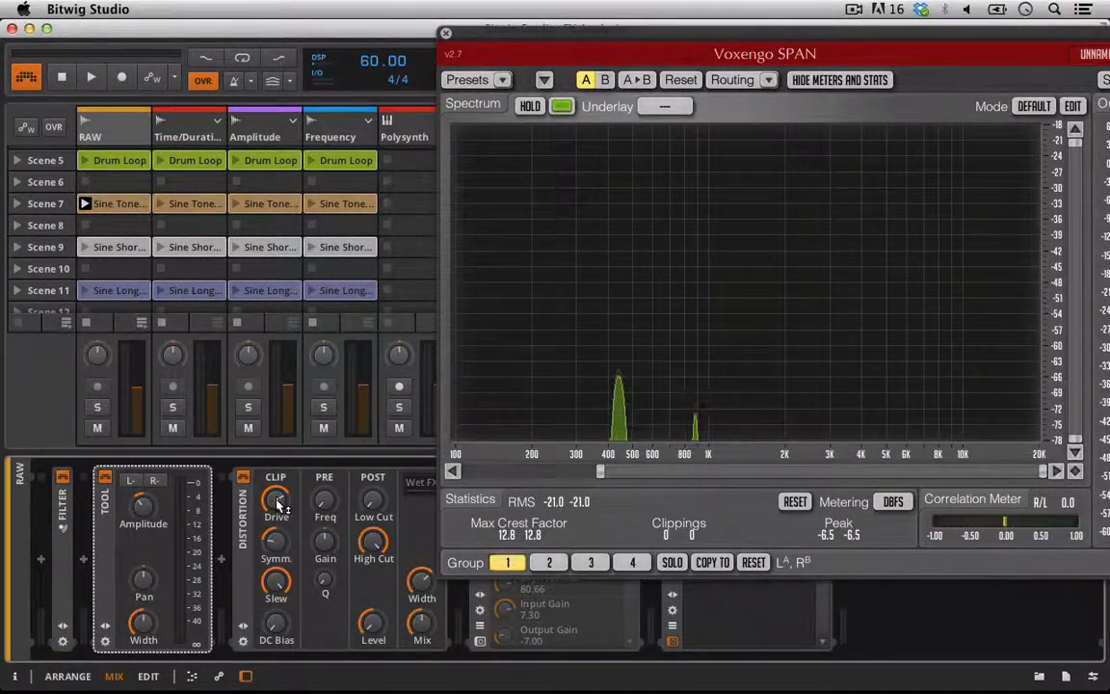
{"action": "left_click_drag", "start_coordinate": [278, 505], "coordinate": [278, 497]}
{"action": "key", "text": "space"}
Step: Set the Distortion's Symm. to 48 % while the sine tone plays, and stop playback
{"action": "left_click_drag", "start_coordinate": [276, 547], "coordinate": [277, 554]}
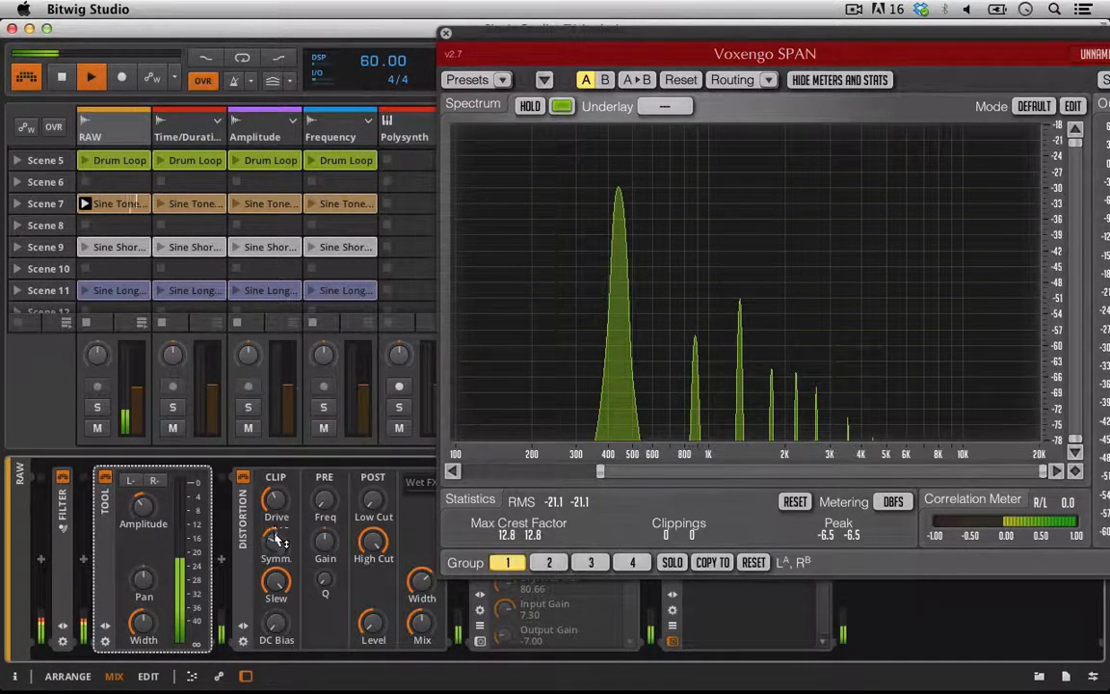
{"action": "mouse_move", "coordinate": [277, 537]}
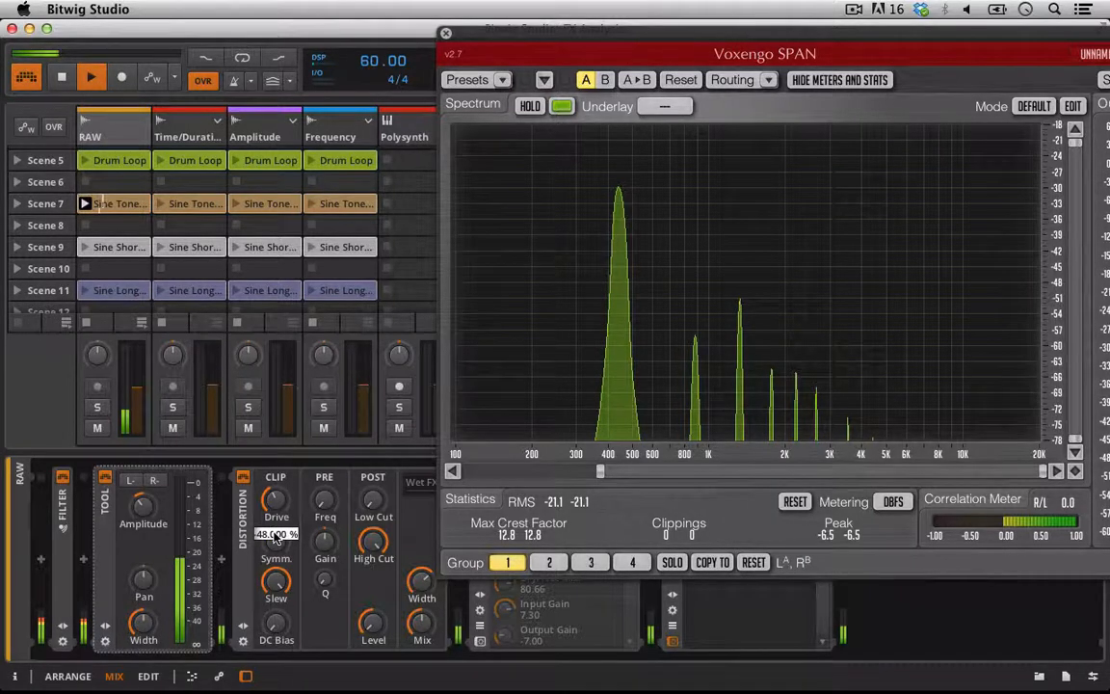
{"action": "type", "text": "48"}
{"action": "key", "text": "Return"}
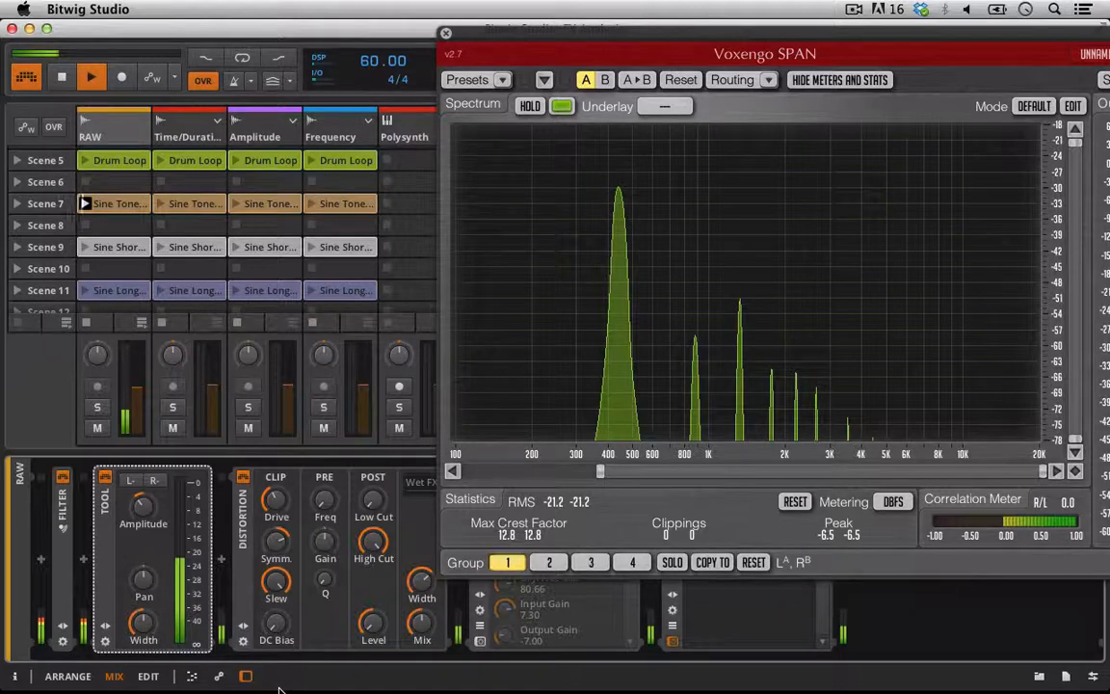
{"action": "key", "text": "space"}
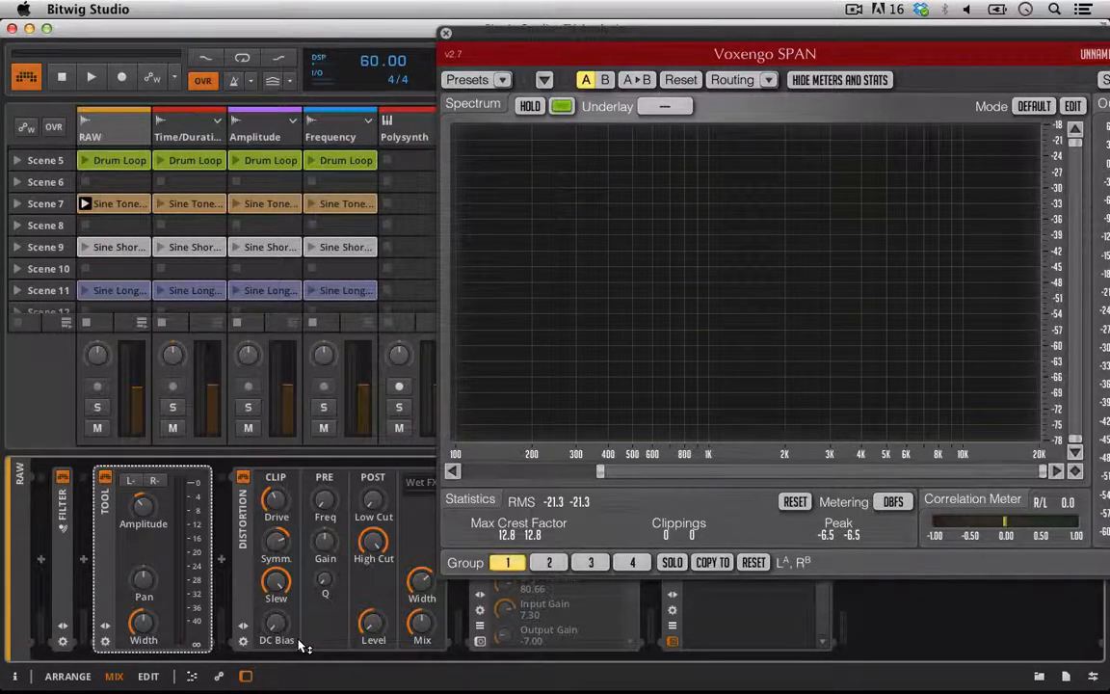
Step: Examine the Sine Tone Sustain clip's waveform in an enlarged editor, and return to the RAW track's devices
{"action": "double_click", "coordinate": [106, 203]}
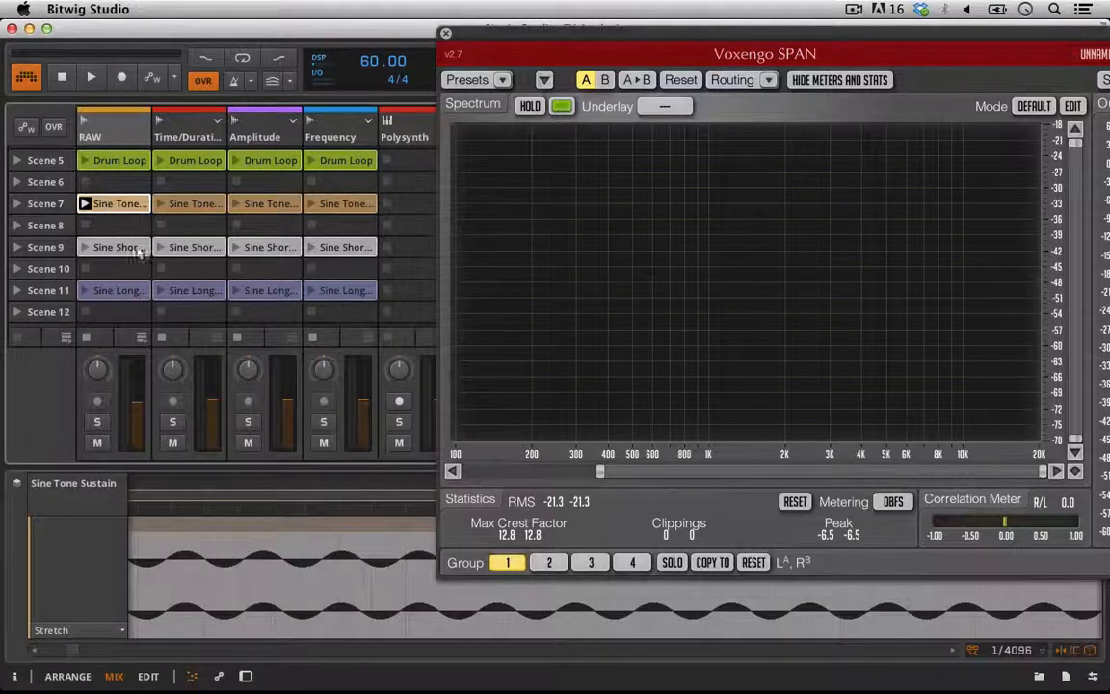
{"action": "left_click_drag", "start_coordinate": [196, 467], "coordinate": [169, 154]}
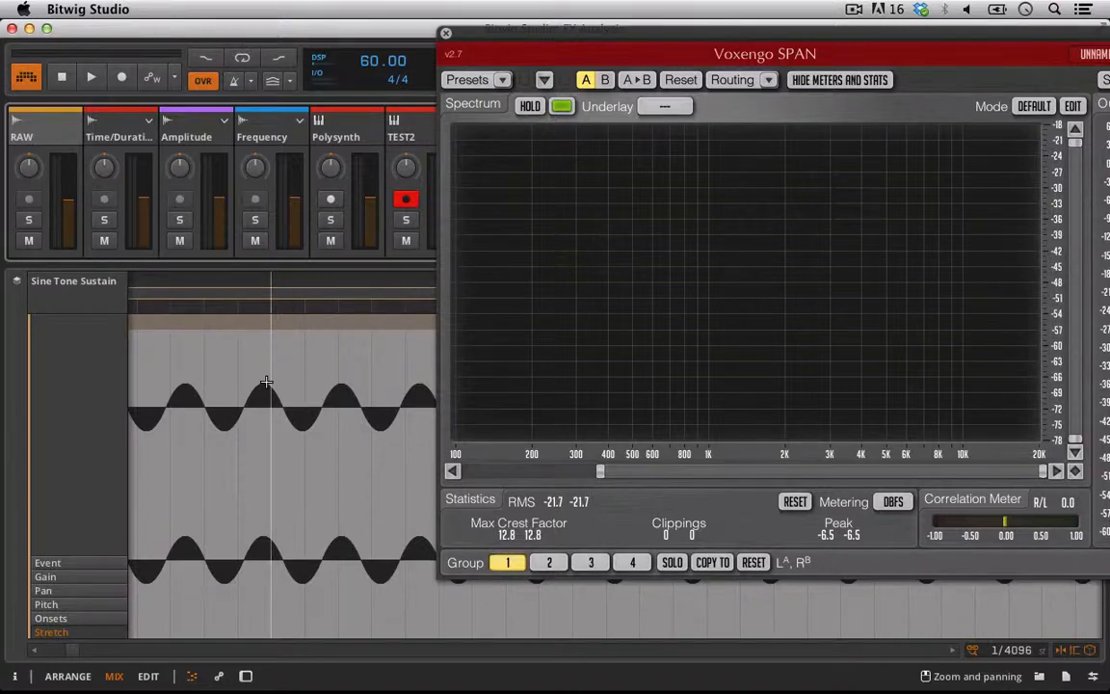
{"action": "double_click", "coordinate": [51, 134]}
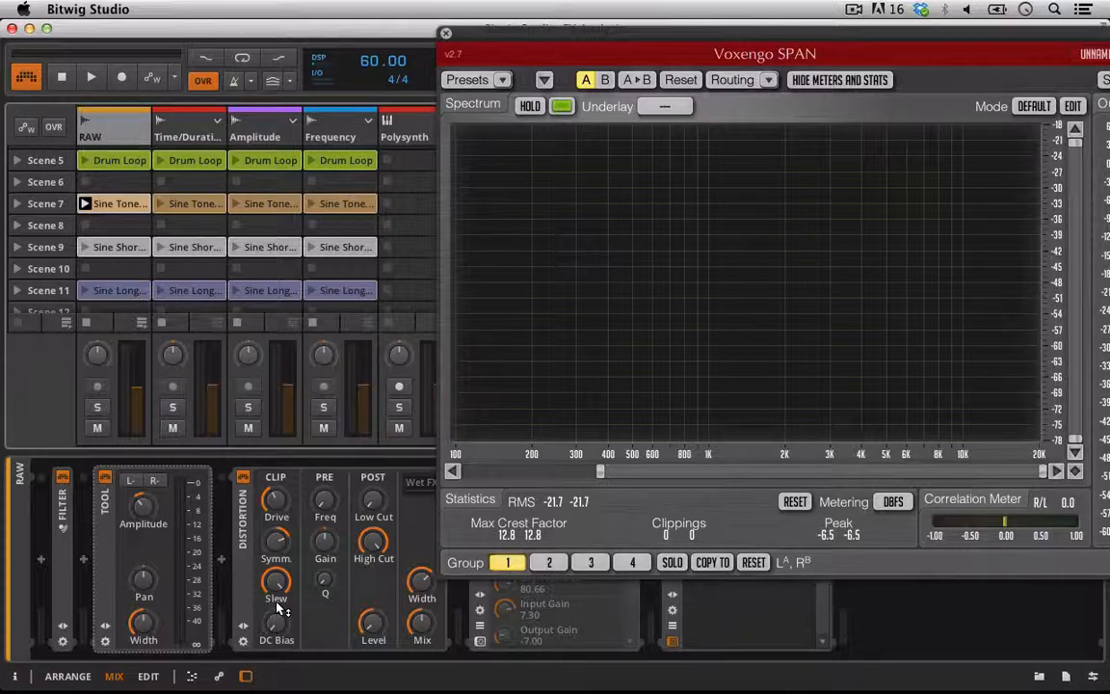
Step: Play the sine tone with the Distortion's DC Bias raised to maximum, and compare the spectrum with the device bypassed and active
{"action": "key", "text": "space"}
{"action": "mouse_move", "coordinate": [276, 622]}
{"action": "left_mouse_down"}
{"action": "mouse_move", "coordinate": [276, 597]}
{"action": "mouse_move", "coordinate": [283, 645]}
{"action": "mouse_move", "coordinate": [283, 626]}
{"action": "left_mouse_up"}
{"action": "left_click", "coordinate": [741, 377]}
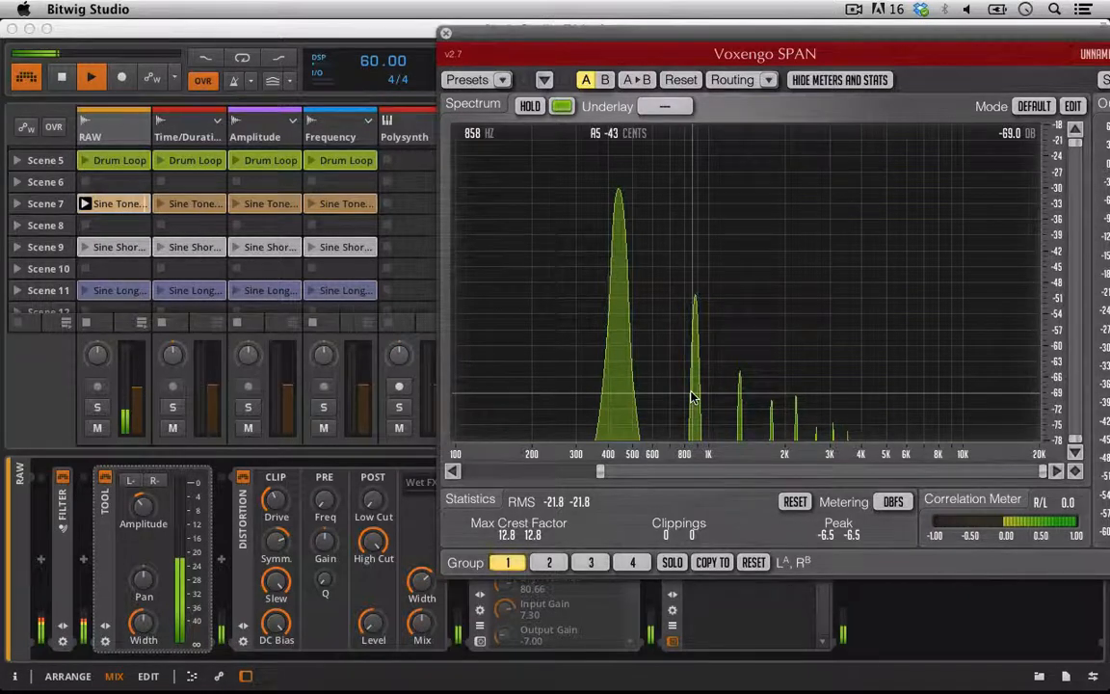
{"action": "left_click", "coordinate": [248, 480]}
{"action": "left_click", "coordinate": [248, 480]}
{"action": "left_click", "coordinate": [248, 481]}
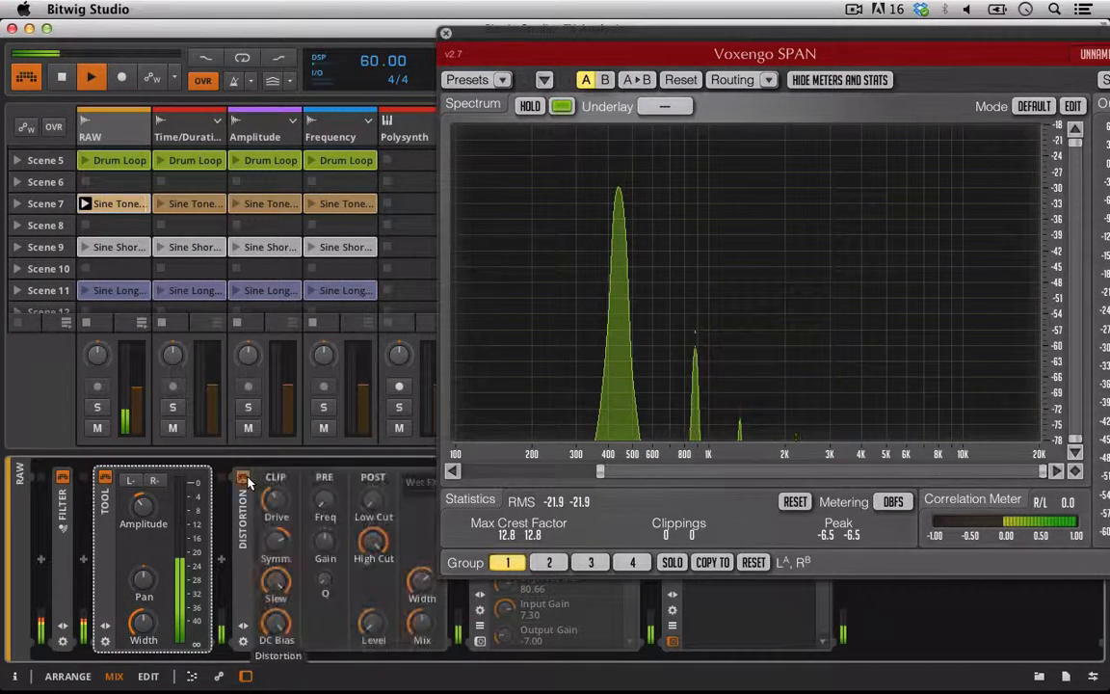
Step: Raise the Distortion's Drive slightly and center Symm., examining the resulting harmonics in SPAN
{"action": "mouse_move", "coordinate": [276, 499]}
{"action": "left_mouse_down"}
{"action": "mouse_move", "coordinate": [275, 464]}
{"action": "mouse_move", "coordinate": [276, 478]}
{"action": "left_mouse_up"}
{"action": "mouse_move", "coordinate": [276, 543]}
{"action": "left_mouse_down"}
{"action": "mouse_move", "coordinate": [277, 576]}
{"action": "mouse_move", "coordinate": [277, 543]}
{"action": "left_mouse_up"}
{"action": "left_click", "coordinate": [793, 390]}
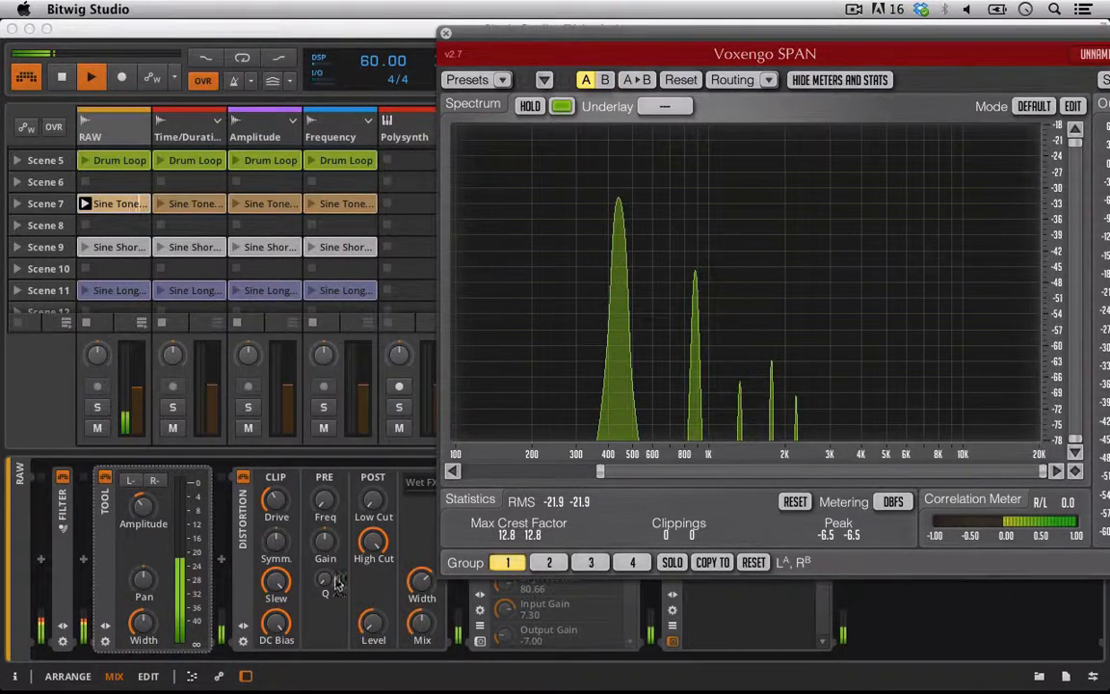
Step: Vary the Distortion's Symm. and DC Bias slightly on the sine tone, check its harmonics in SPAN, and stop playback
{"action": "left_click", "coordinate": [276, 542]}
{"action": "left_click_drag", "start_coordinate": [277, 542], "coordinate": [276, 558]}
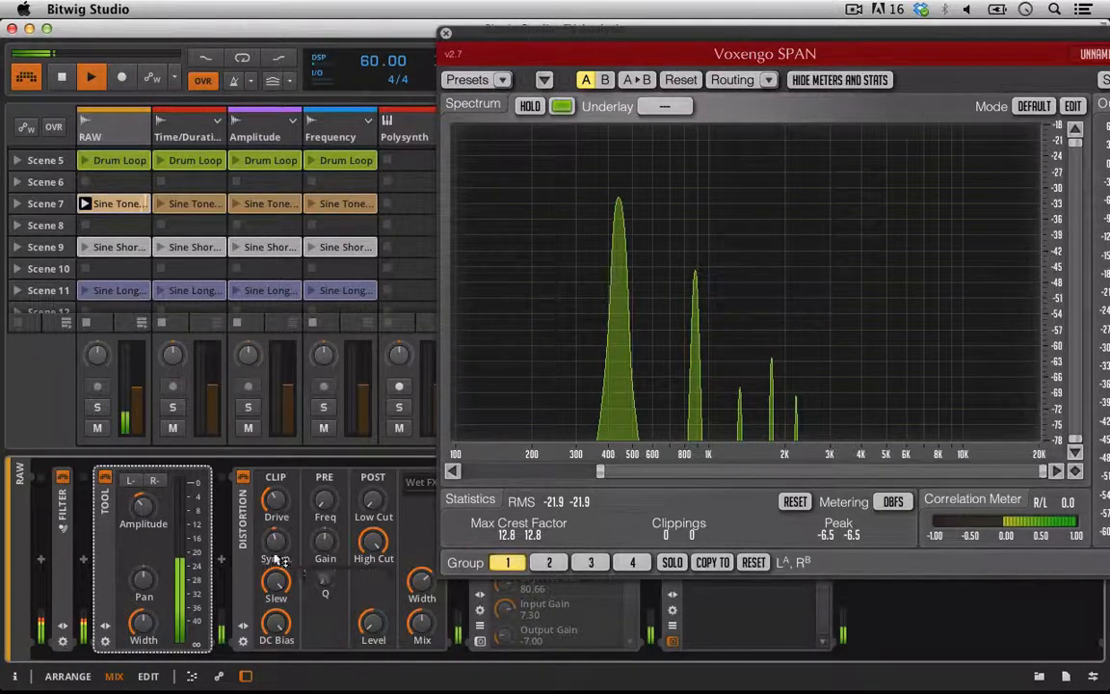
{"action": "mouse_move", "coordinate": [276, 624]}
{"action": "left_mouse_down"}
{"action": "mouse_move", "coordinate": [277, 686]}
{"action": "mouse_move", "coordinate": [277, 623]}
{"action": "left_mouse_up"}
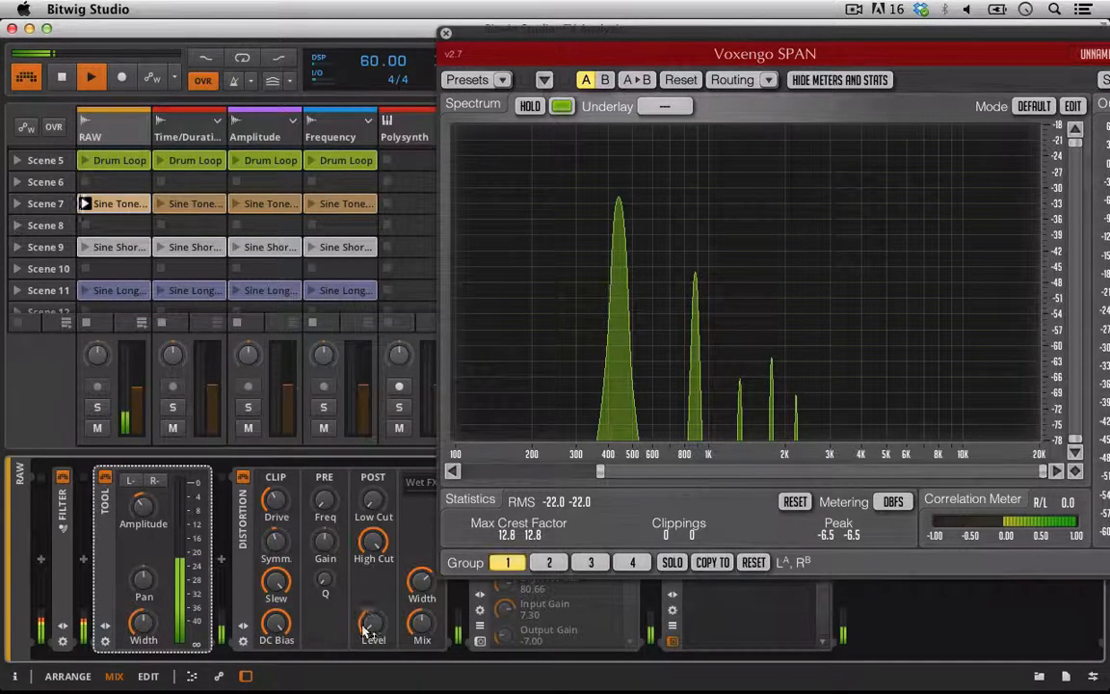
{"action": "key", "text": "space"}
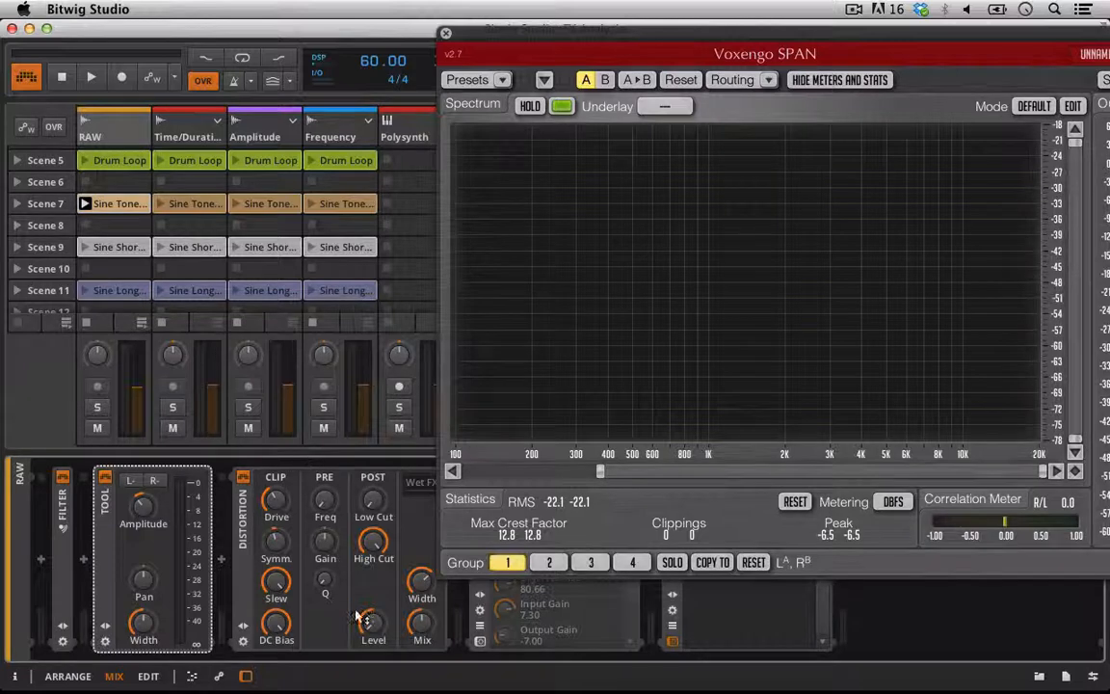
Step: Play the RAW track's Chord clip with the Distortion's Mix and Level lowered and the Filter bypassed
{"action": "scroll", "coordinate": [130, 173], "scroll_direction": "up", "scroll_amount": 3}
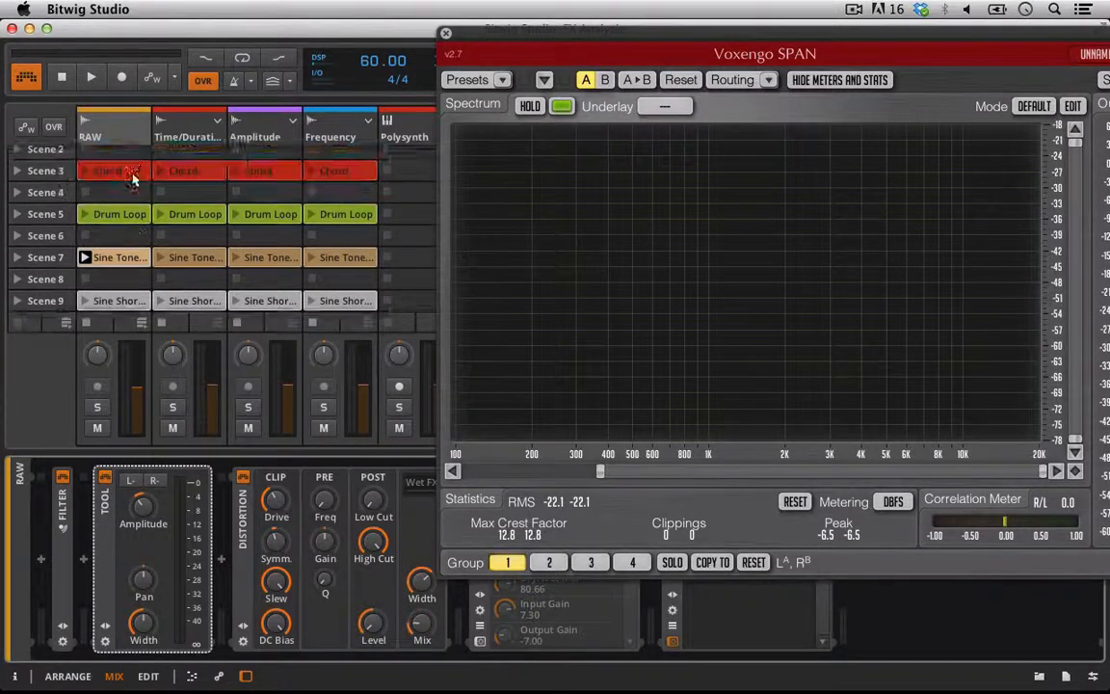
{"action": "scroll", "coordinate": [133, 178], "scroll_direction": "up", "scroll_amount": 2}
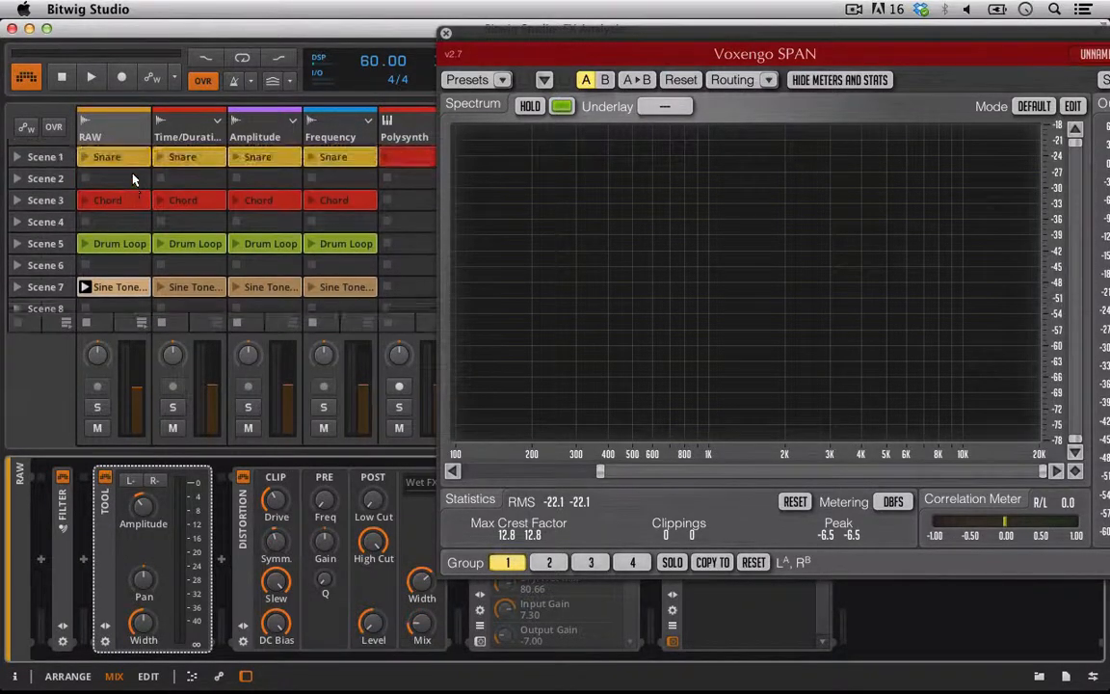
{"action": "left_click", "coordinate": [84, 203]}
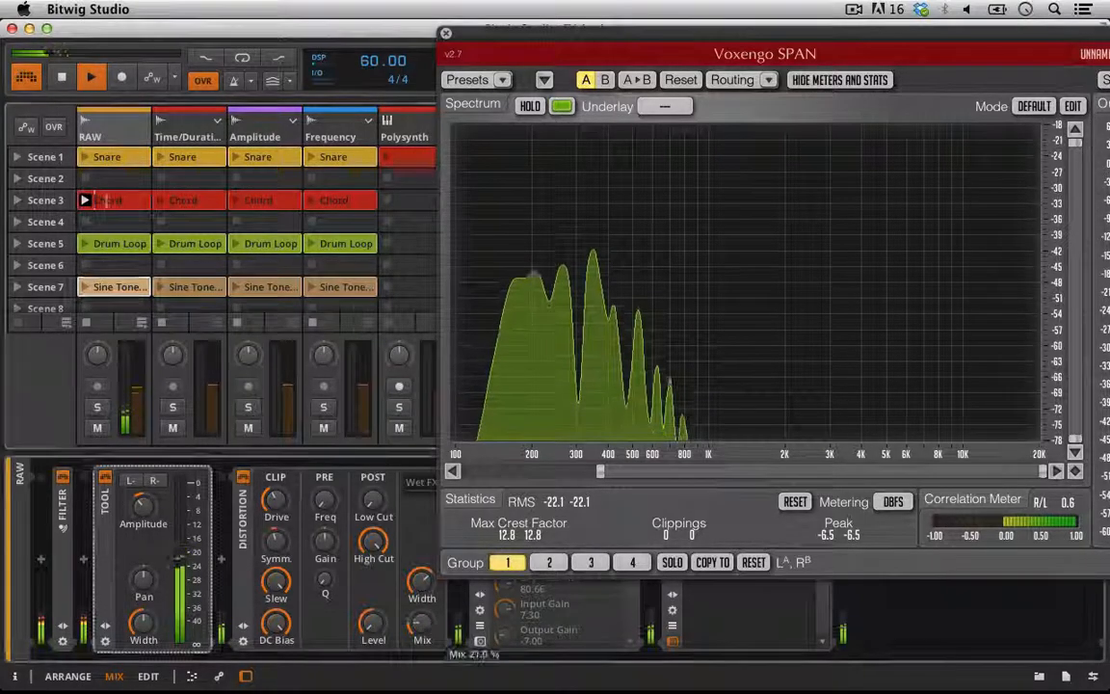
{"action": "left_click_drag", "start_coordinate": [421, 624], "coordinate": [375, 669]}
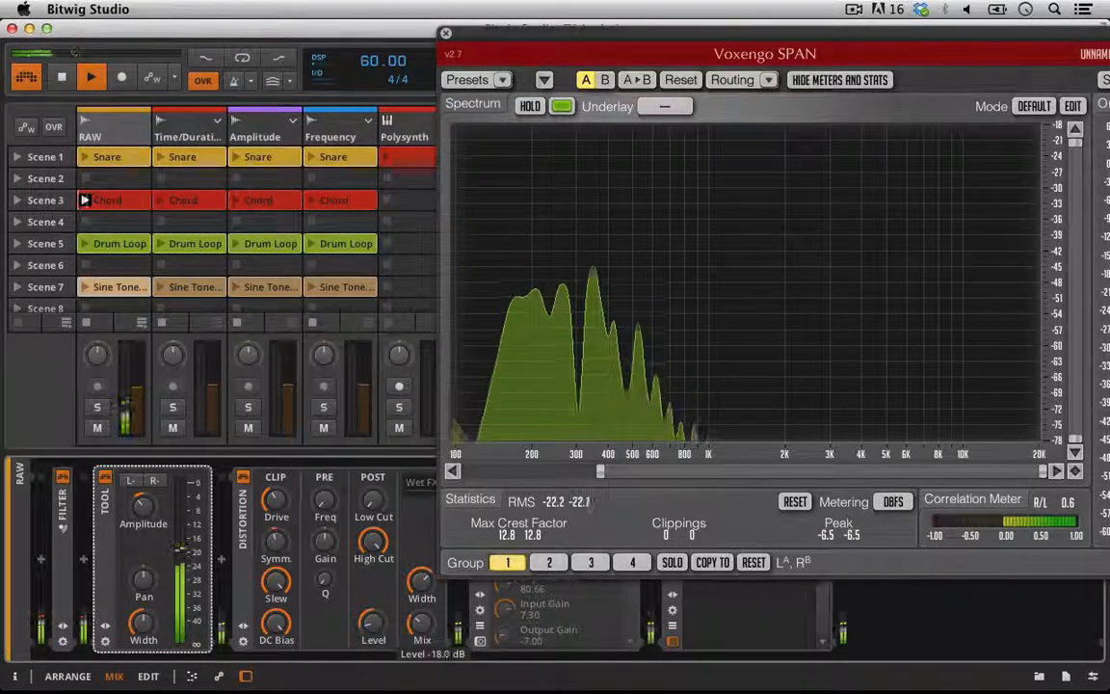
{"action": "left_click", "coordinate": [63, 477]}
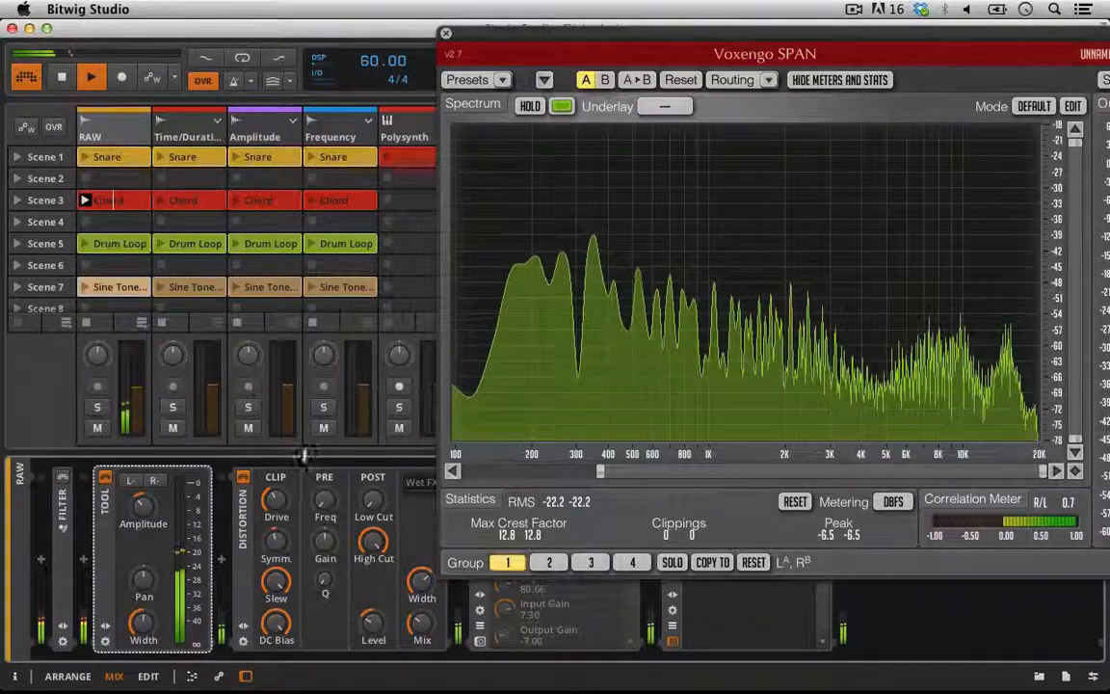
Step: Reset the Distortion's Drive and DC Bias to their defaults, and fine-tune its output Level
{"action": "double_click", "coordinate": [277, 504]}
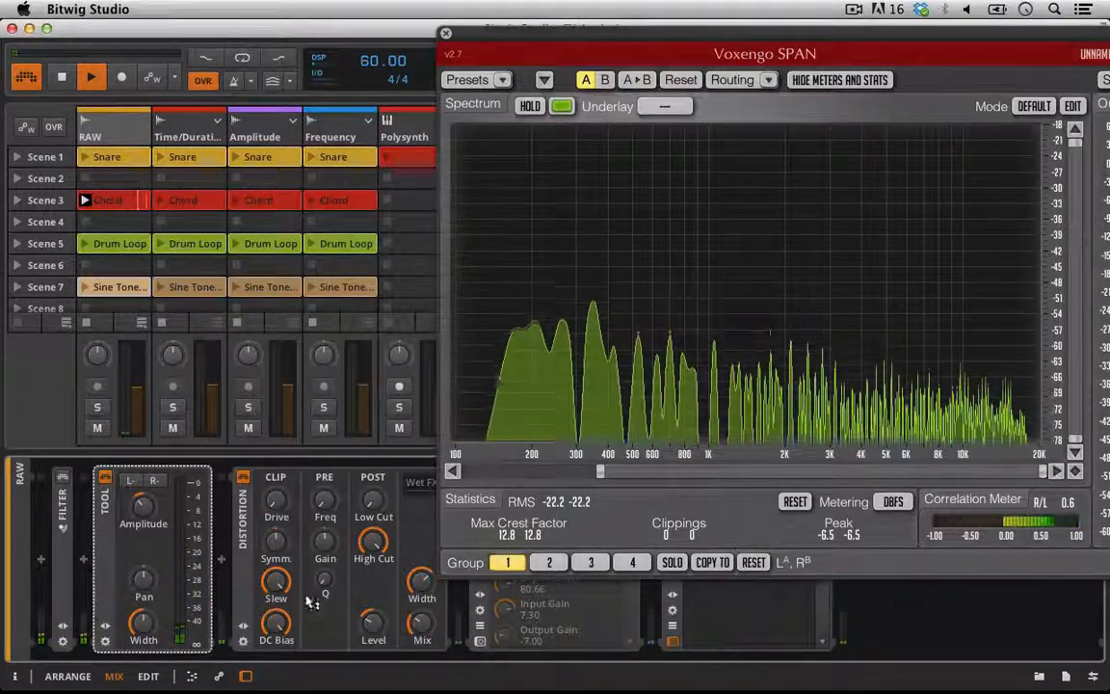
{"action": "double_click", "coordinate": [281, 631]}
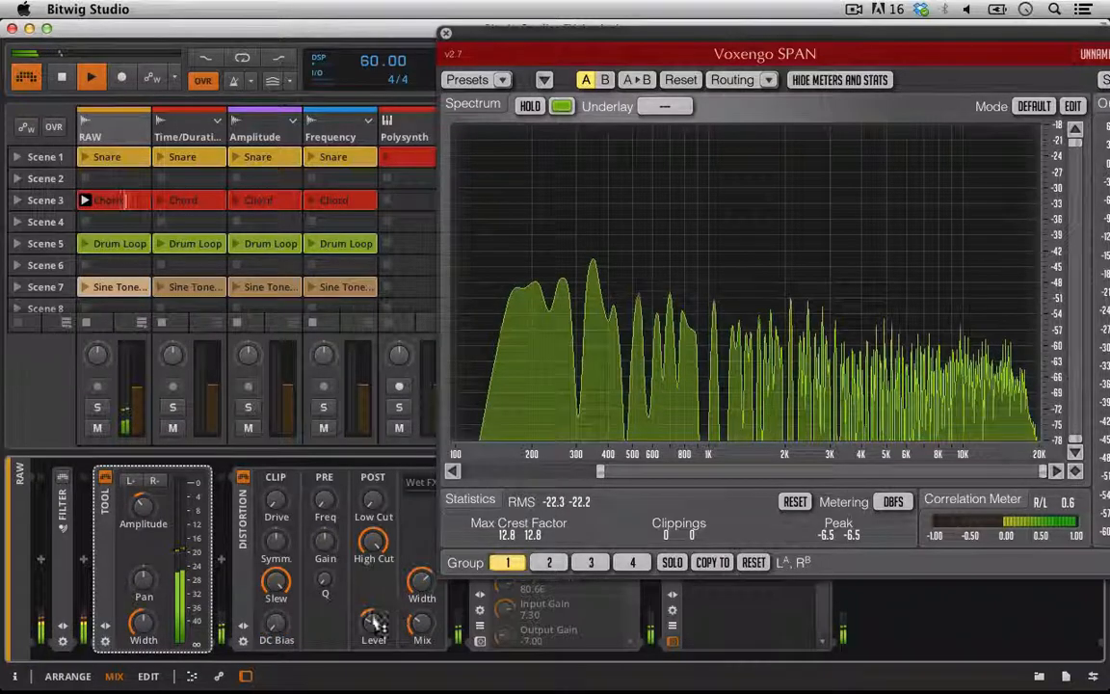
{"action": "mouse_move", "coordinate": [373, 624]}
{"action": "left_mouse_down"}
{"action": "mouse_move", "coordinate": [373, 637]}
{"action": "mouse_move", "coordinate": [379, 627]}
{"action": "left_mouse_up"}
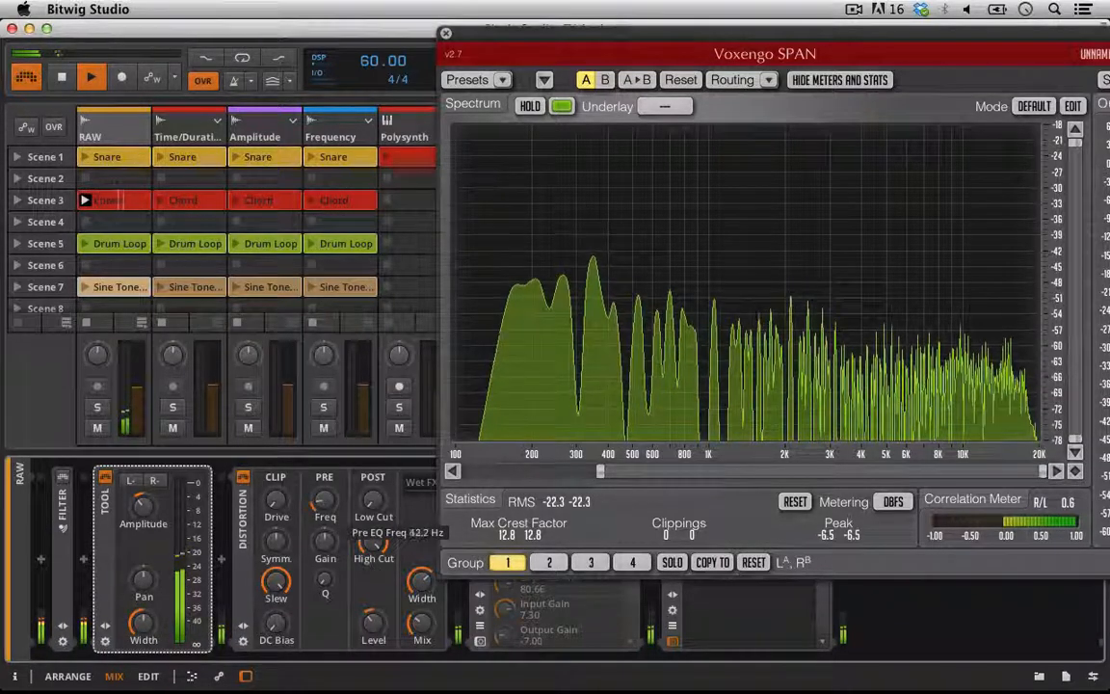
Step: Cut the Distortion's pre-EQ Gain at about 170 Hz, readjust Mix, and compare the chord with the device bypassed and active
{"action": "left_click_drag", "start_coordinate": [325, 501], "coordinate": [325, 490]}
{"action": "left_click", "coordinate": [518, 387]}
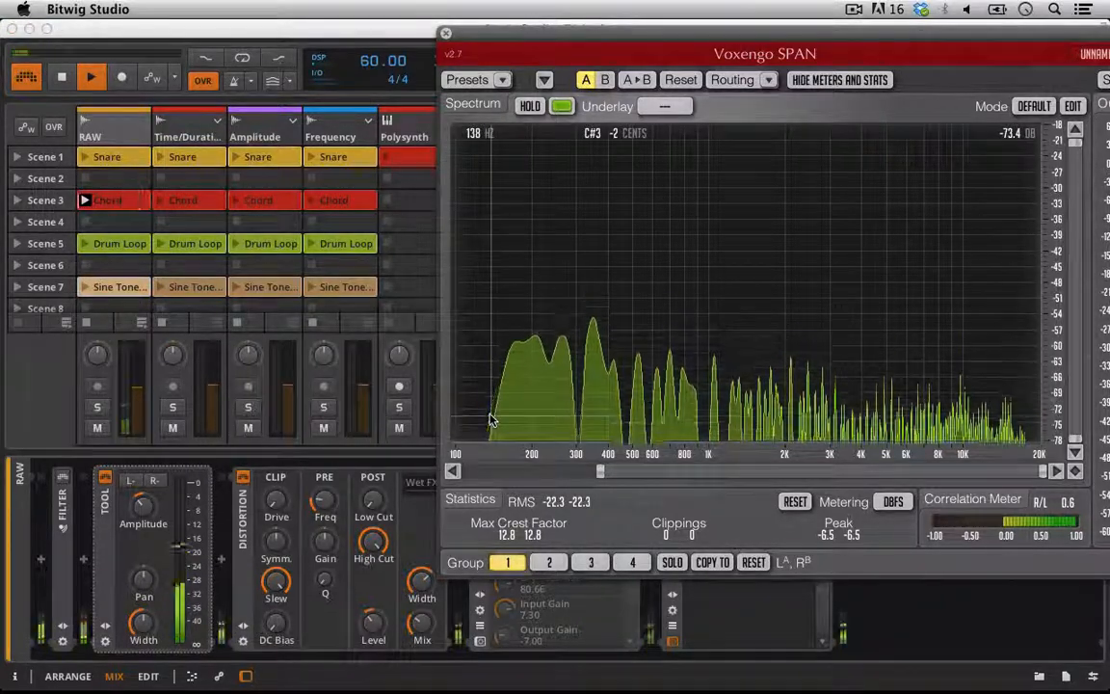
{"action": "left_click_drag", "start_coordinate": [325, 501], "coordinate": [325, 489]}
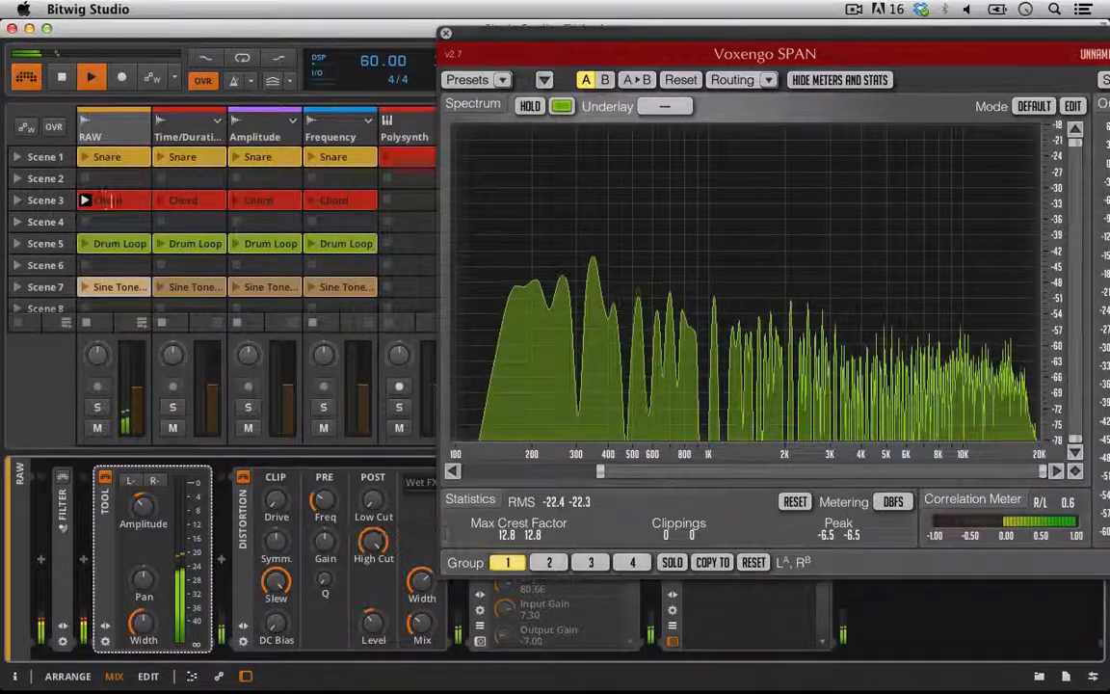
{"action": "left_click_drag", "start_coordinate": [323, 544], "coordinate": [323, 581]}
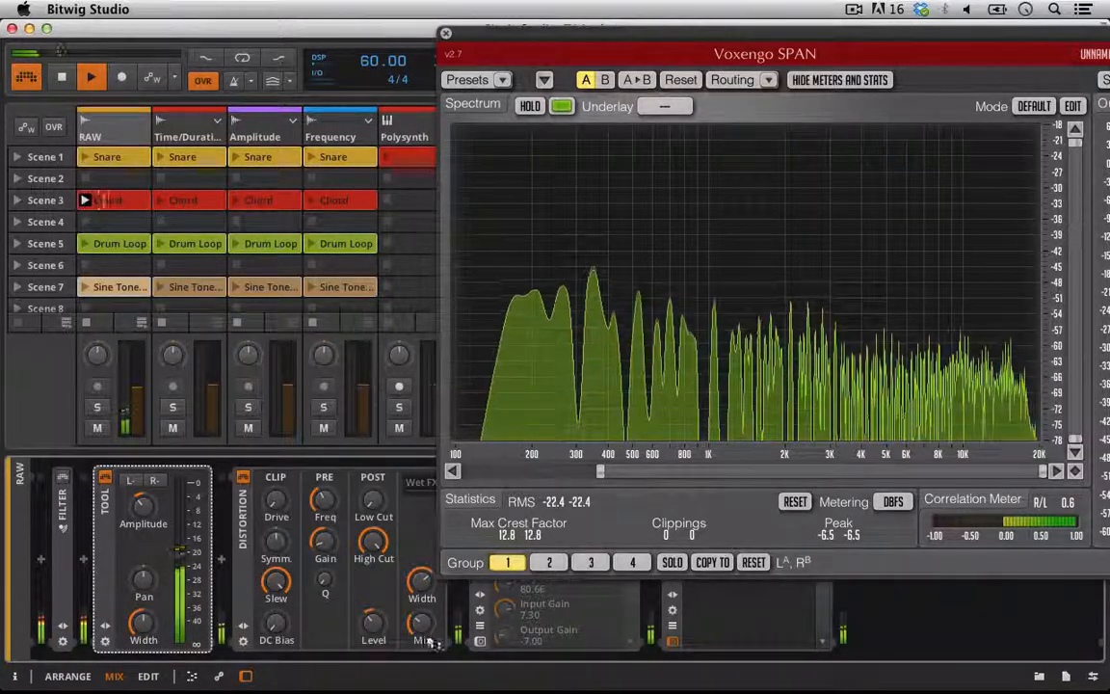
{"action": "left_click_drag", "start_coordinate": [424, 630], "coordinate": [424, 638]}
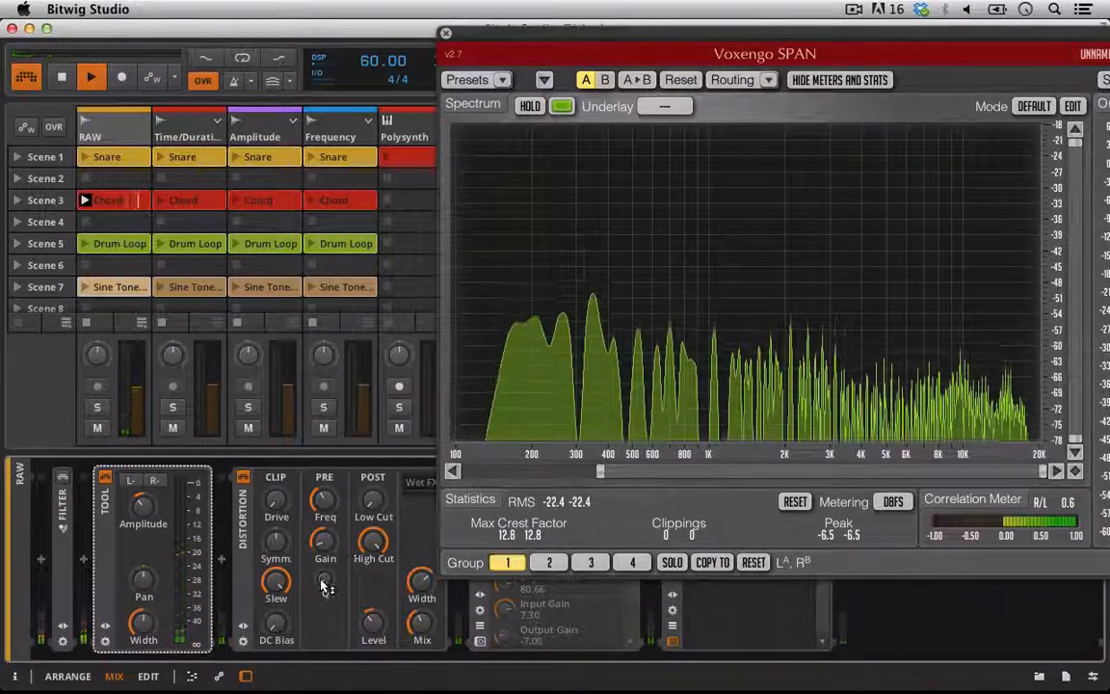
{"action": "mouse_move", "coordinate": [325, 502]}
{"action": "left_mouse_down"}
{"action": "mouse_move", "coordinate": [325, 493]}
{"action": "mouse_move", "coordinate": [326, 507]}
{"action": "left_mouse_up"}
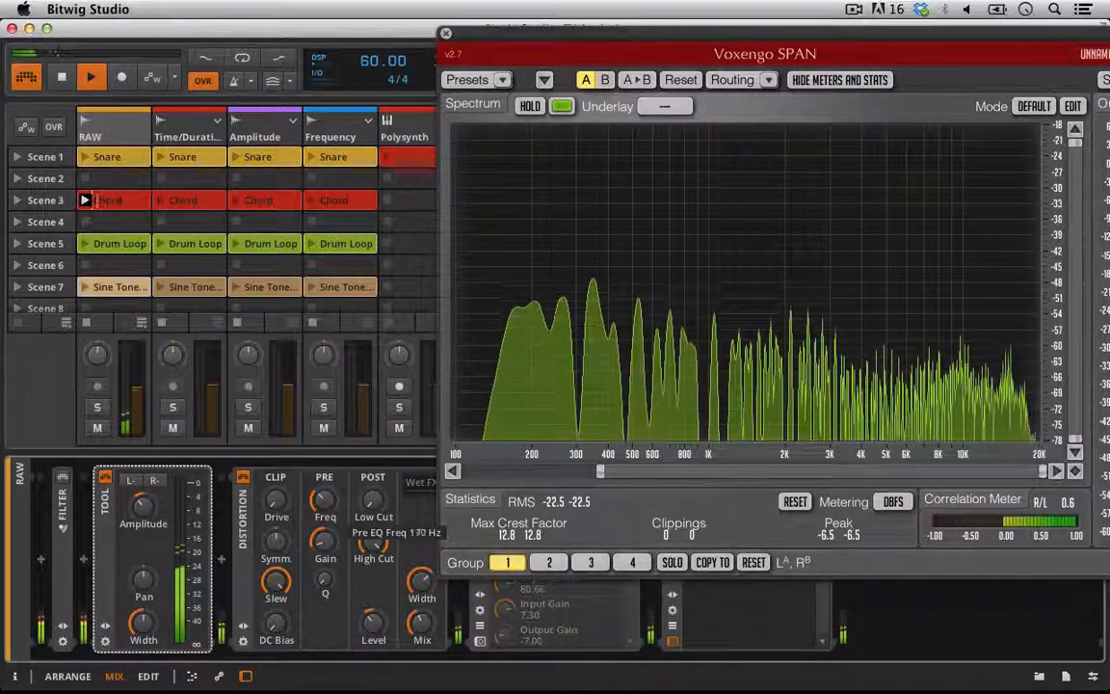
{"action": "left_click", "coordinate": [244, 478]}
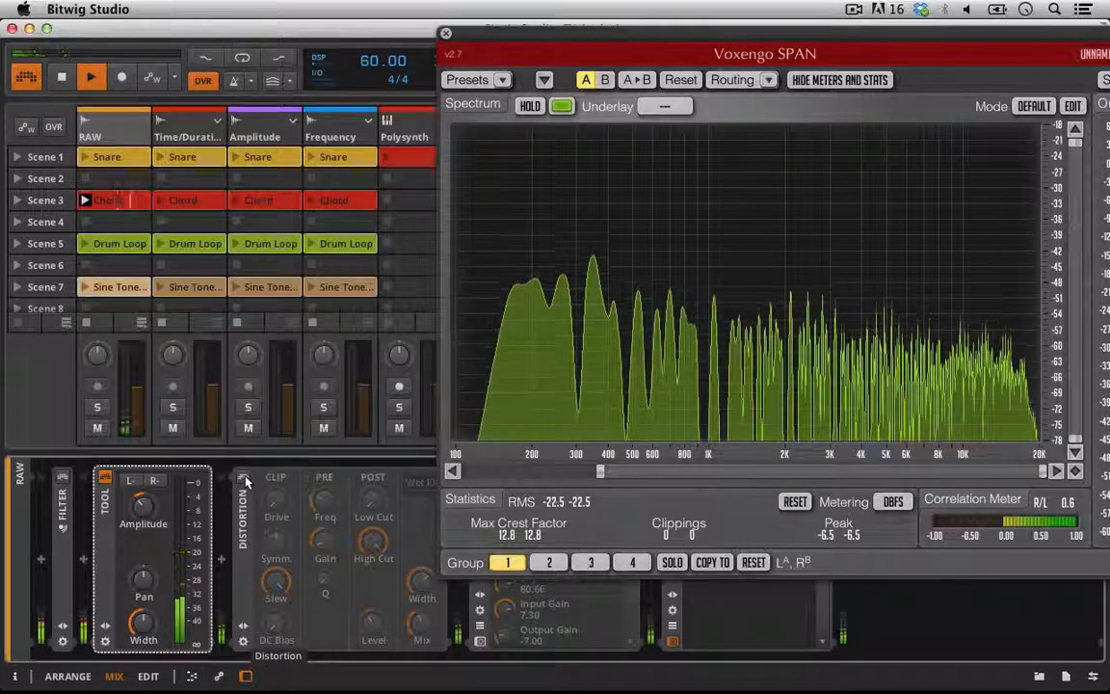
{"action": "left_click", "coordinate": [244, 478]}
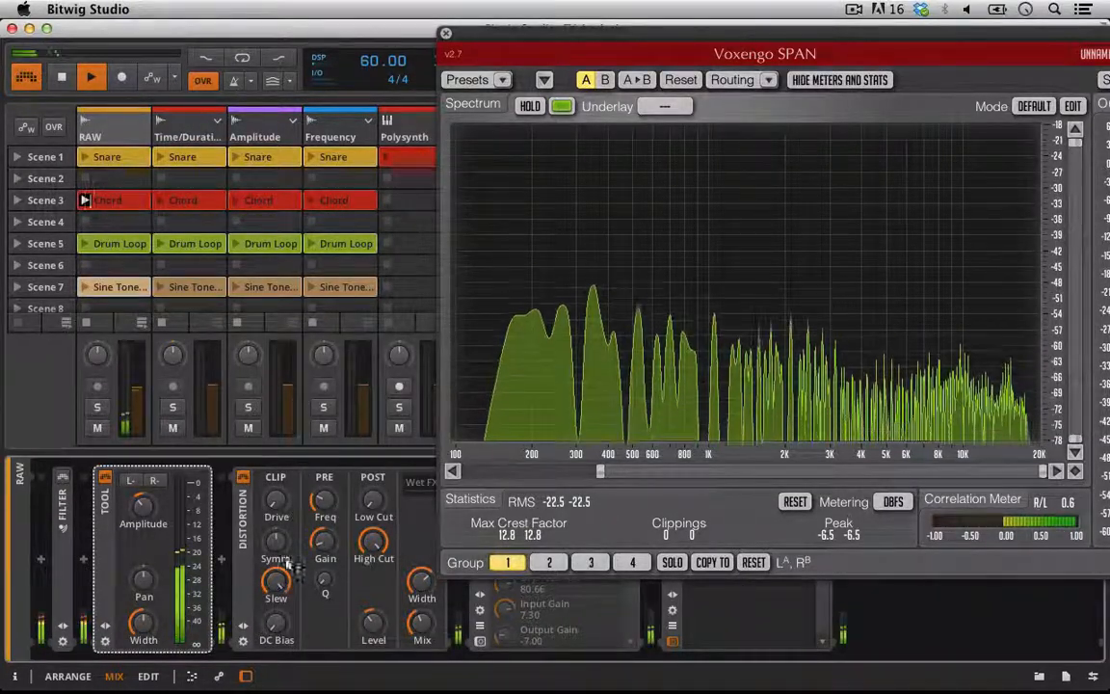
Step: Raise the Distortion's Drive, shift Symm. below center, and bring Level to about -8.3 dB while the chord plays
{"action": "mouse_move", "coordinate": [277, 499]}
{"action": "left_mouse_down"}
{"action": "mouse_move", "coordinate": [277, 460]}
{"action": "mouse_move", "coordinate": [276, 492]}
{"action": "left_mouse_up"}
{"action": "left_click", "coordinate": [419, 625]}
{"action": "left_click_drag", "start_coordinate": [278, 544], "coordinate": [277, 552]}
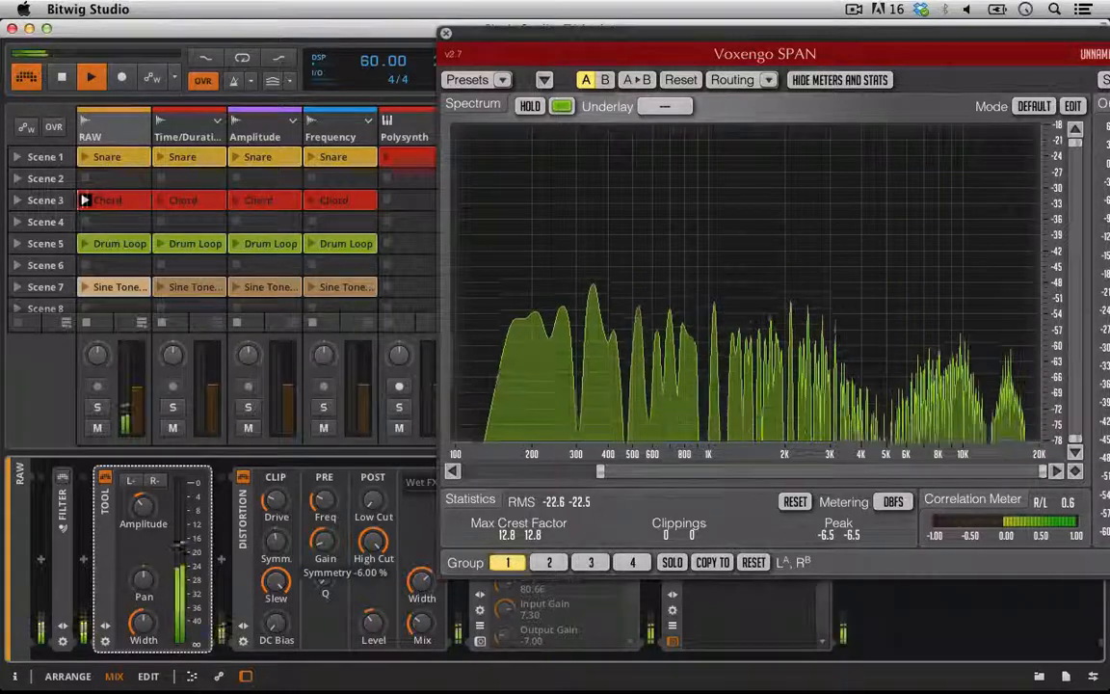
{"action": "left_click_drag", "start_coordinate": [277, 546], "coordinate": [277, 558]}
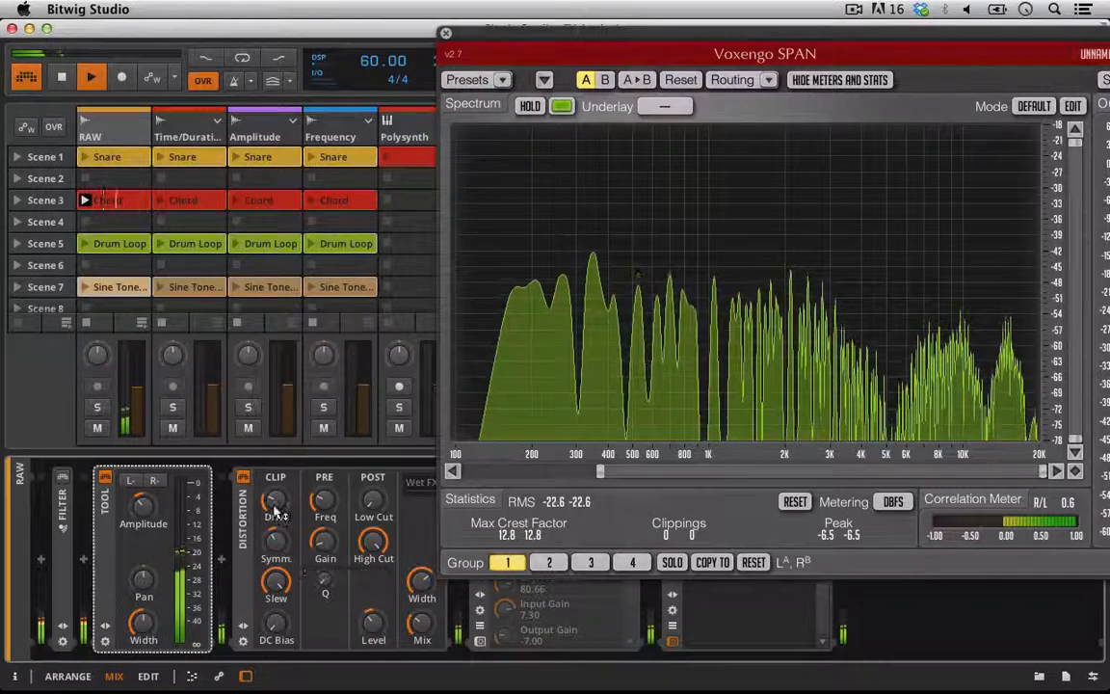
{"action": "left_click_drag", "start_coordinate": [275, 499], "coordinate": [275, 485]}
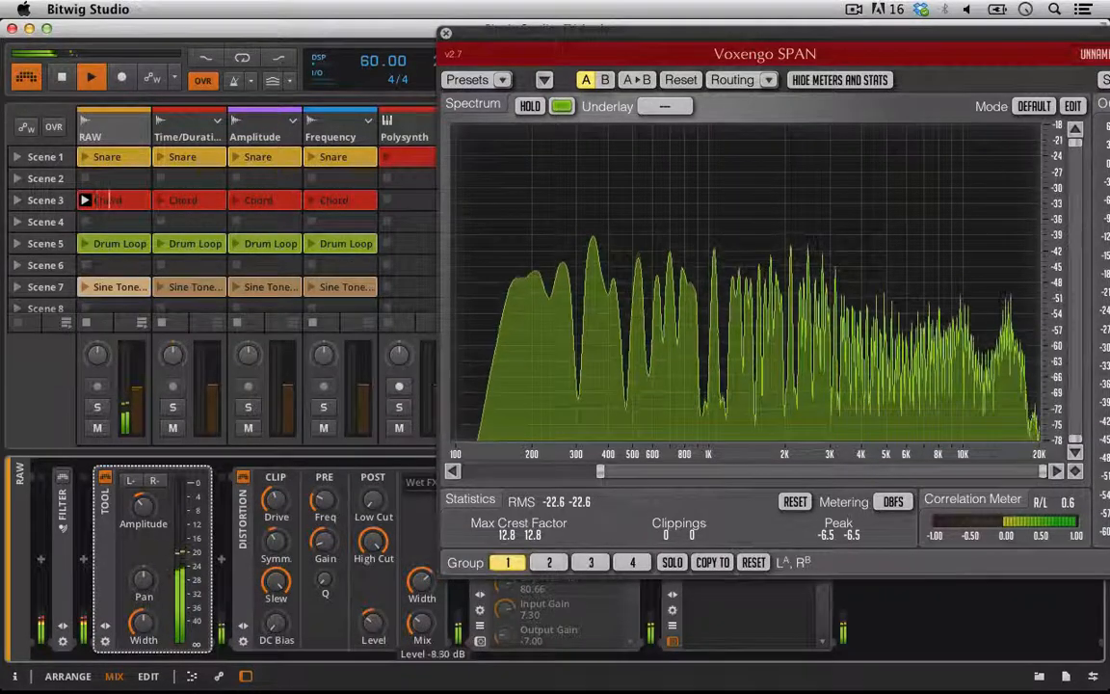
Step: Compare the chord's spectrum with the driven Distortion bypassed and active, and stop playback
{"action": "left_click", "coordinate": [246, 476]}
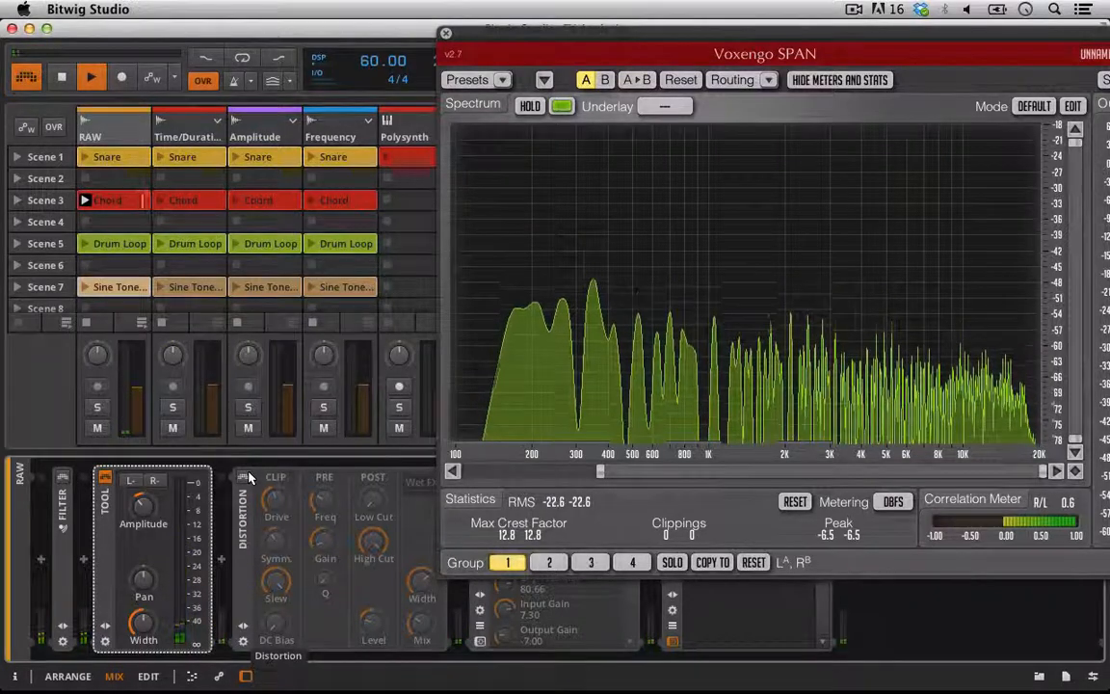
{"action": "left_click", "coordinate": [245, 477]}
{"action": "key", "text": "space"}
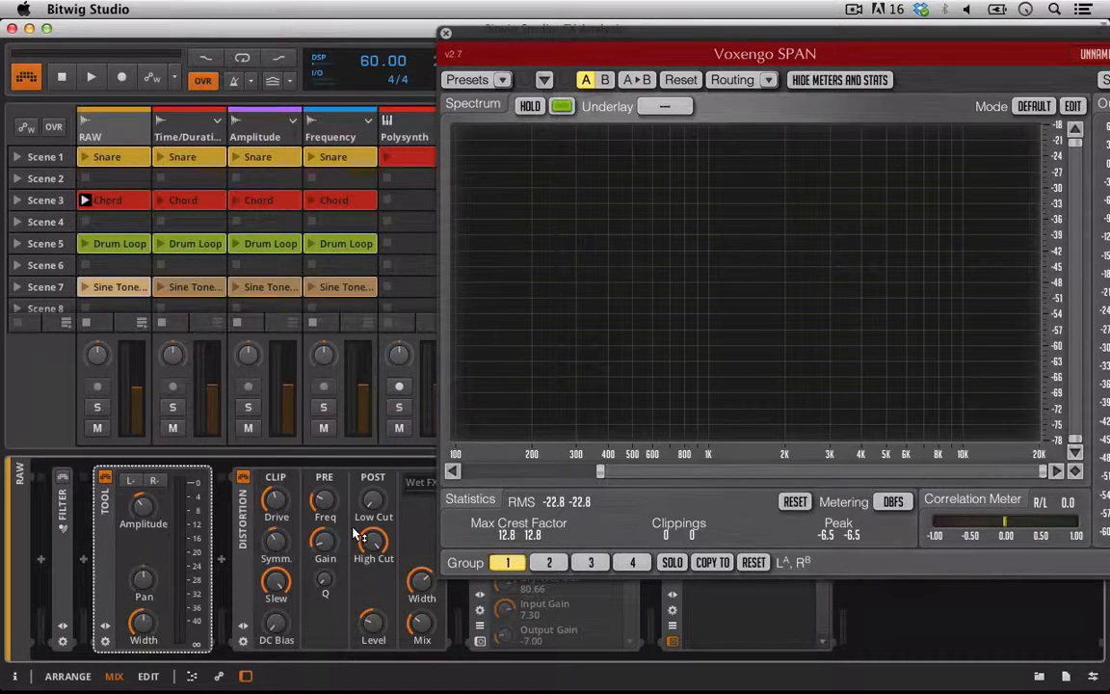
Step: Restart the Chord clip and lower the Distortion's post High Cut
{"action": "key", "text": "space"}
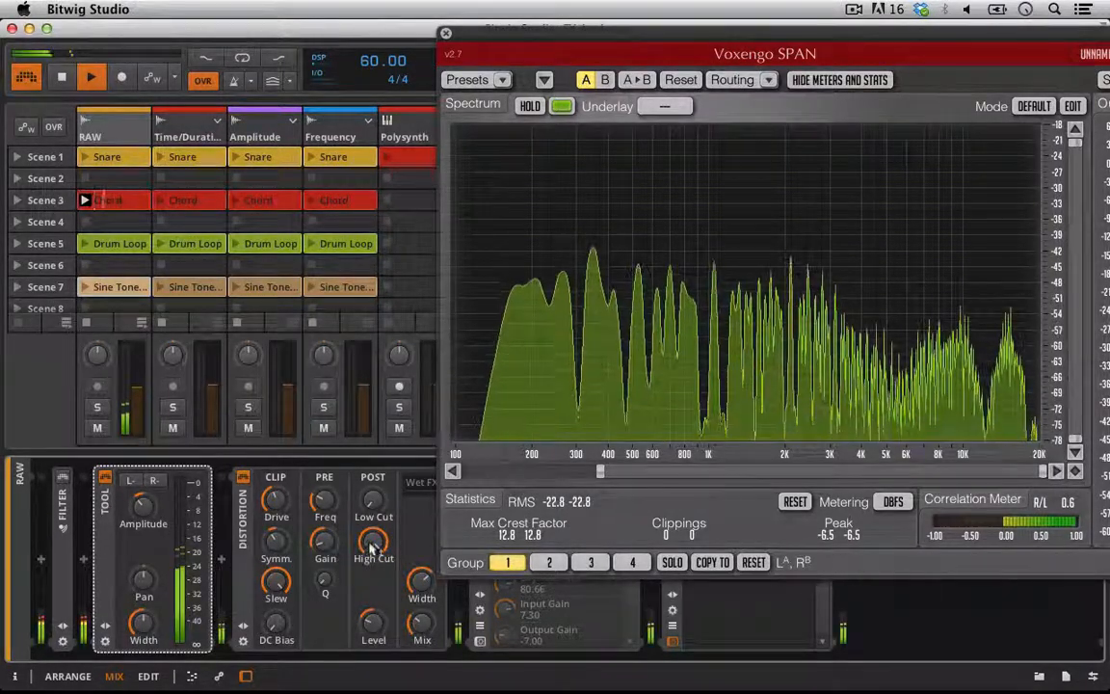
{"action": "mouse_move", "coordinate": [372, 548]}
{"action": "left_mouse_down"}
{"action": "mouse_move", "coordinate": [372, 583]}
{"action": "mouse_move", "coordinate": [370, 516]}
{"action": "mouse_move", "coordinate": [370, 596]}
{"action": "mouse_move", "coordinate": [370, 542]}
{"action": "left_mouse_up"}
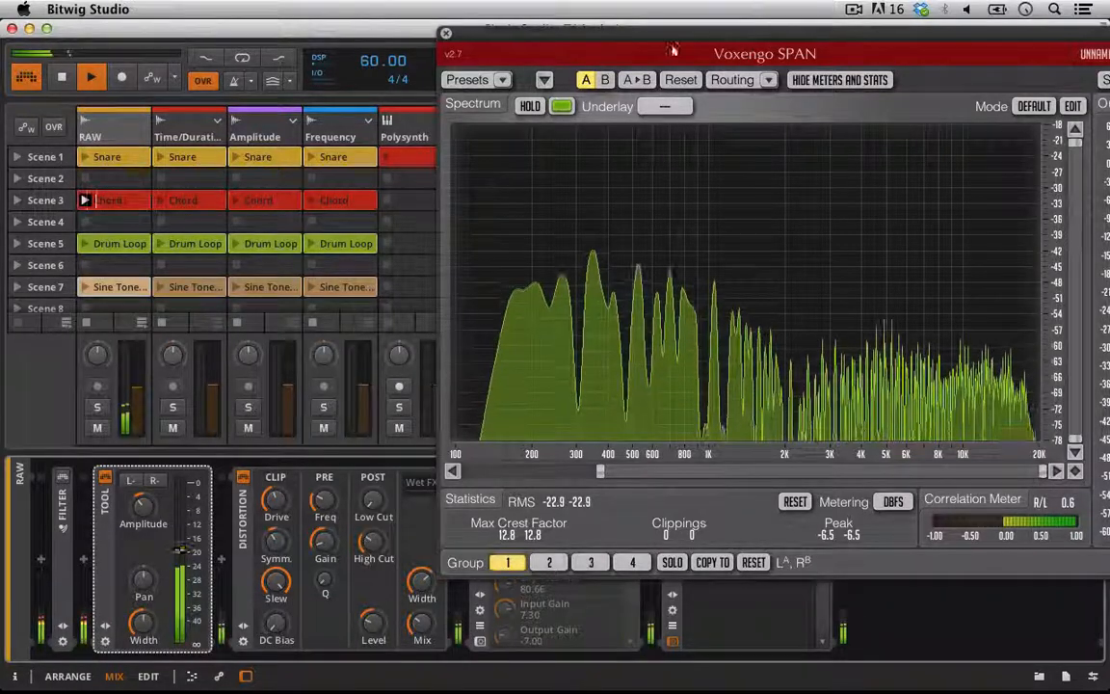
Step: Move the SPAN window off the device chain and insert an EQ-2 directly after the Distortion
{"action": "left_click_drag", "start_coordinate": [674, 50], "coordinate": [924, 104]}
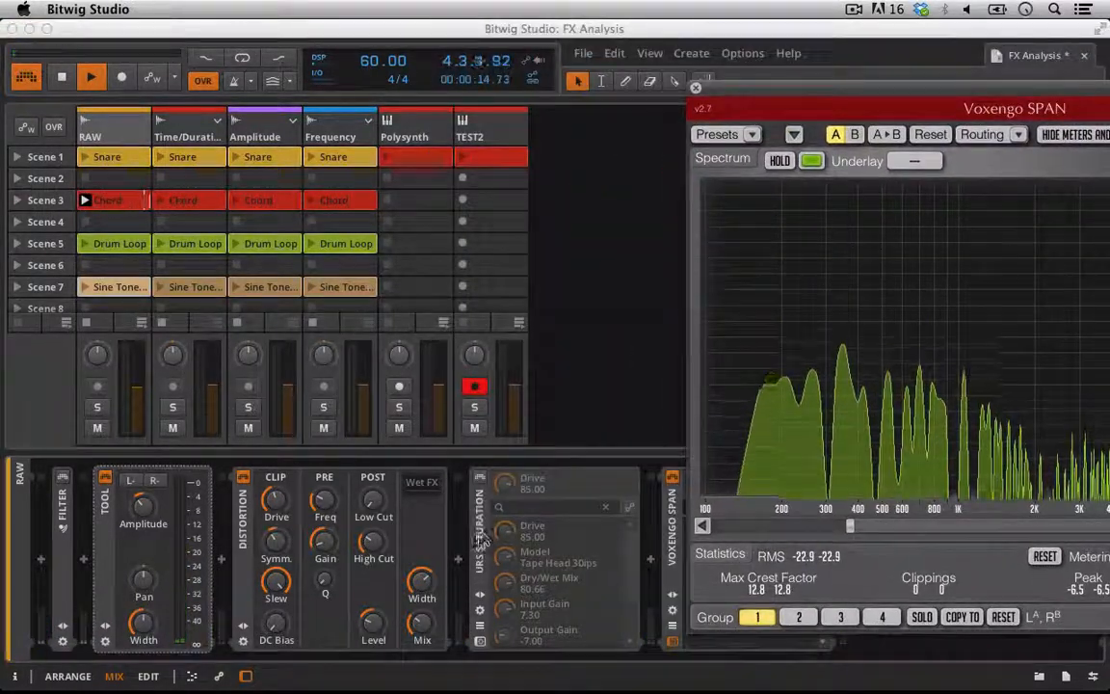
{"action": "left_click", "coordinate": [458, 560]}
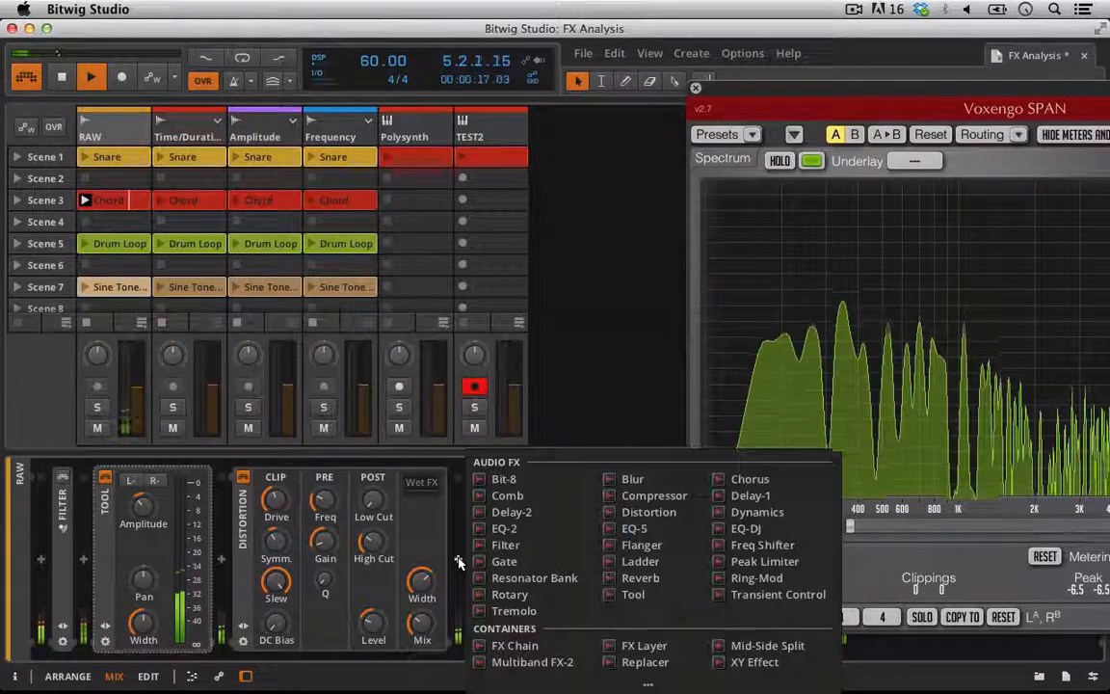
{"action": "left_click", "coordinate": [507, 528]}
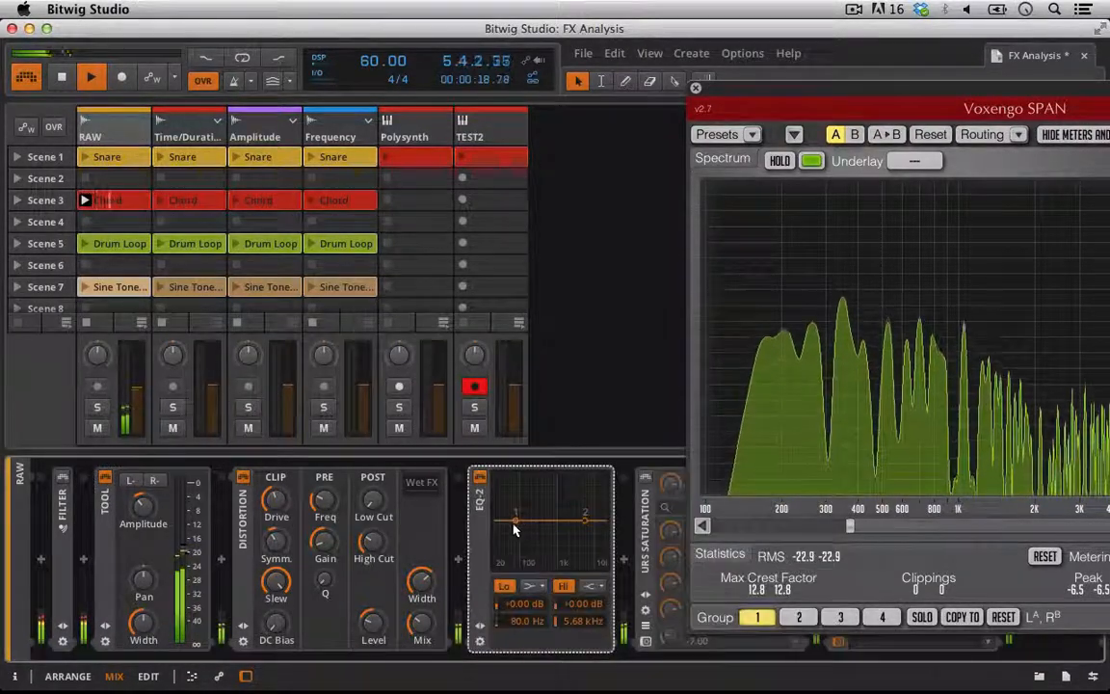
Step: Make the EQ-2's low band a bell boost of +7.50 dB at 122 Hz with Q 0.44, and compare it bypassed and active
{"action": "left_click_drag", "start_coordinate": [515, 522], "coordinate": [520, 517]}
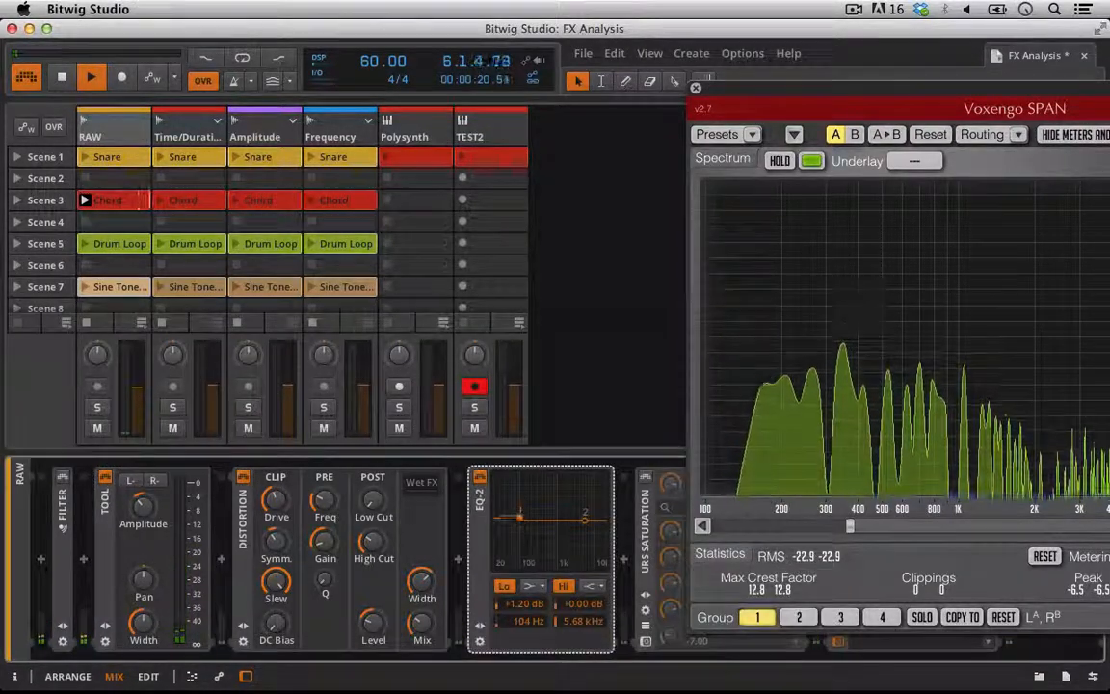
{"action": "left_click", "coordinate": [539, 589]}
{"action": "left_click", "coordinate": [539, 590]}
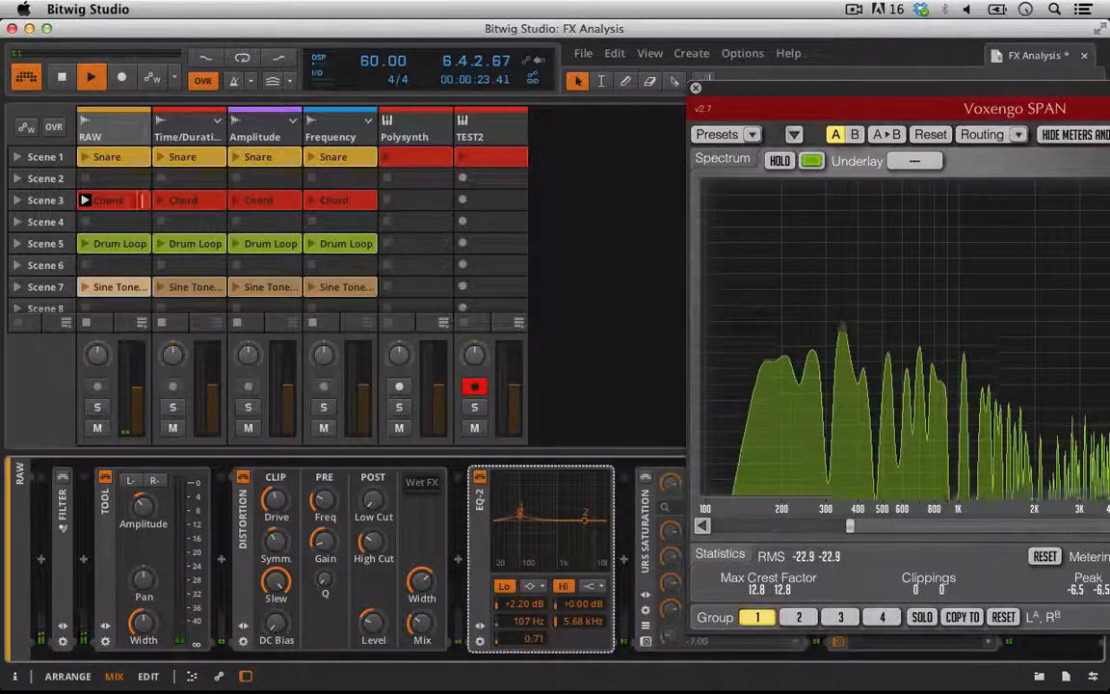
{"action": "left_click_drag", "start_coordinate": [521, 507], "coordinate": [520, 504]}
{"action": "left_click_drag", "start_coordinate": [531, 638], "coordinate": [531, 659]}
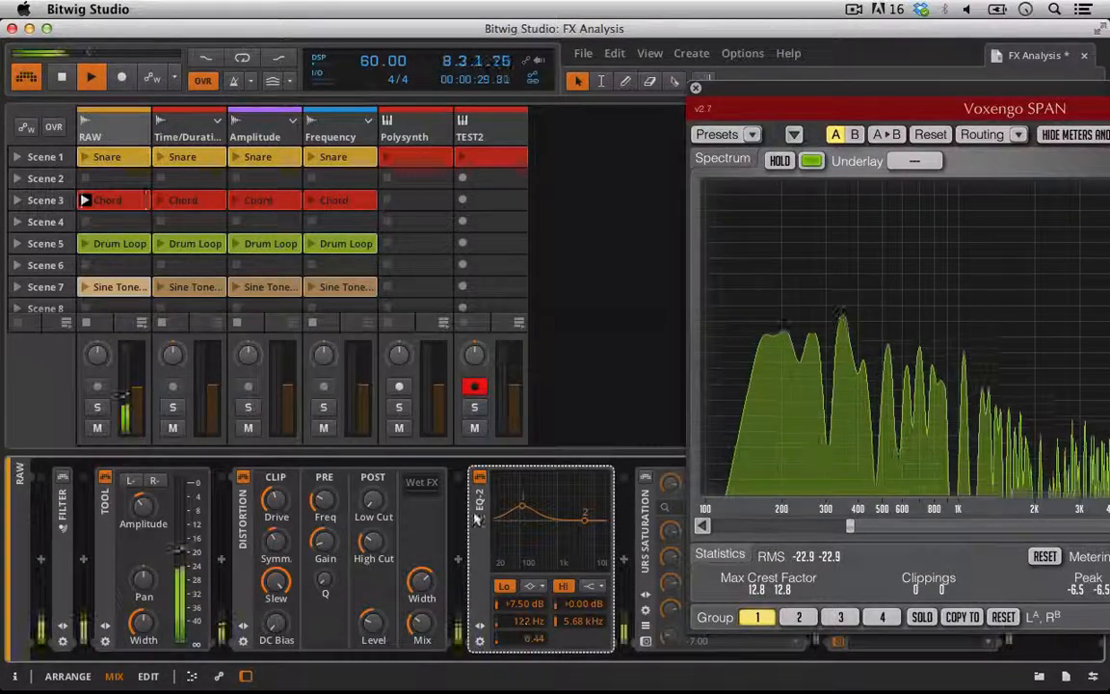
{"action": "left_click", "coordinate": [481, 477]}
{"action": "left_click", "coordinate": [481, 479]}
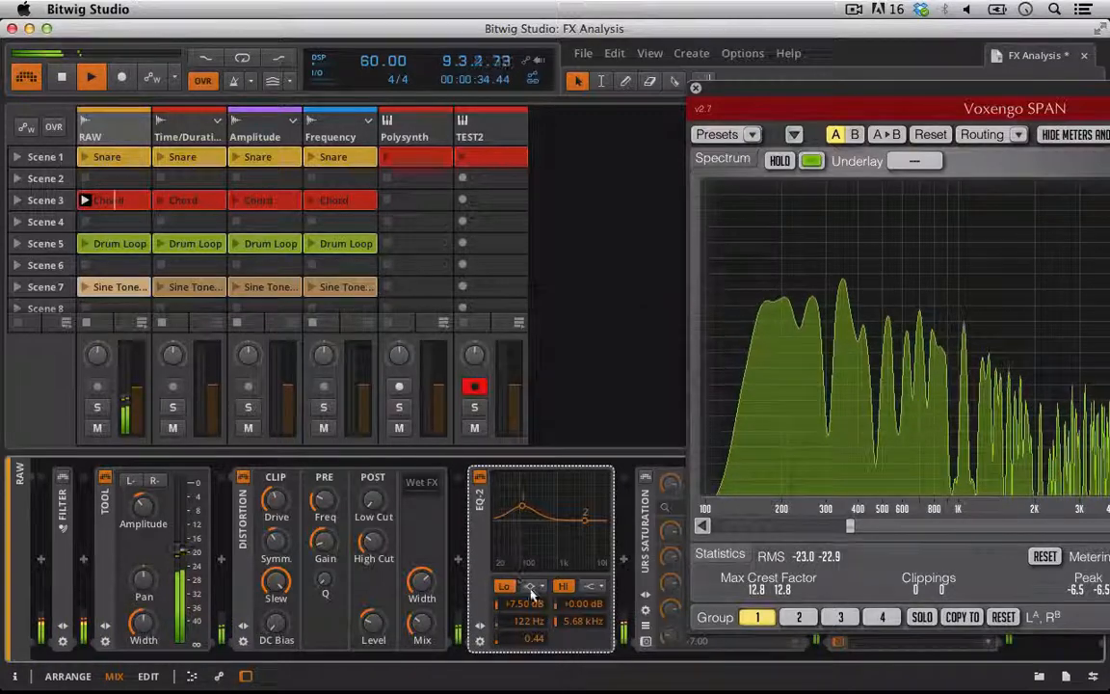
Step: Set the EQ-2's low band frequency to 217 Hz, and compare the chord with the EQ bypassed and active
{"action": "left_click_drag", "start_coordinate": [530, 622], "coordinate": [531, 573]}
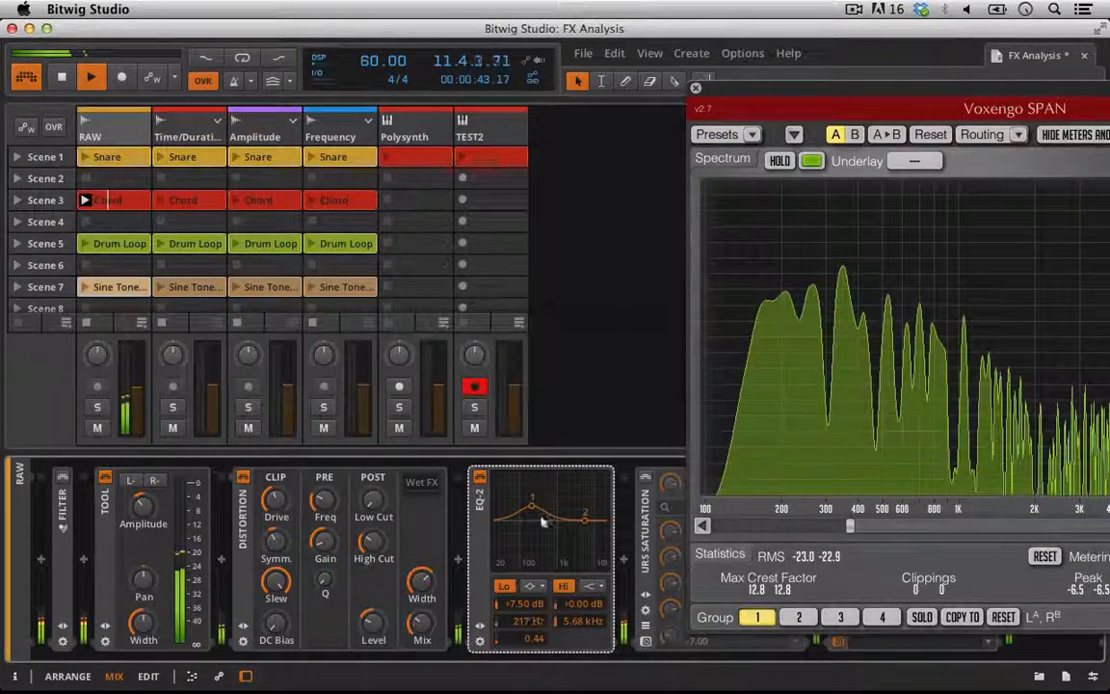
{"action": "left_click", "coordinate": [484, 479]}
{"action": "left_click", "coordinate": [484, 479]}
{"action": "left_click", "coordinate": [484, 479]}
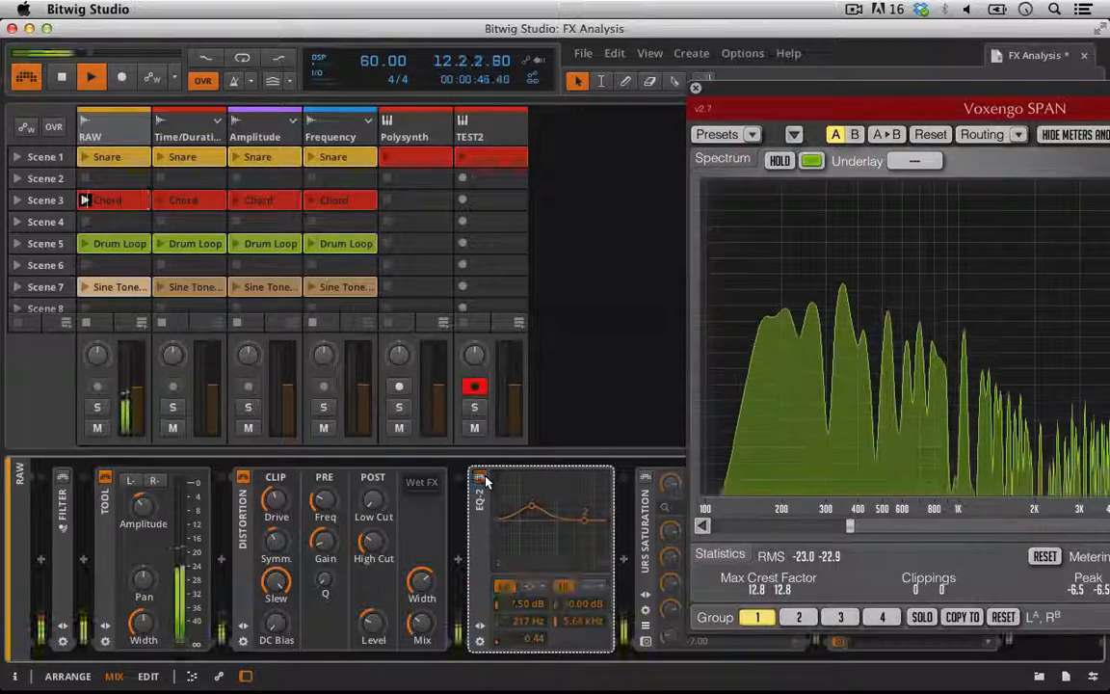
{"action": "left_click", "coordinate": [484, 479]}
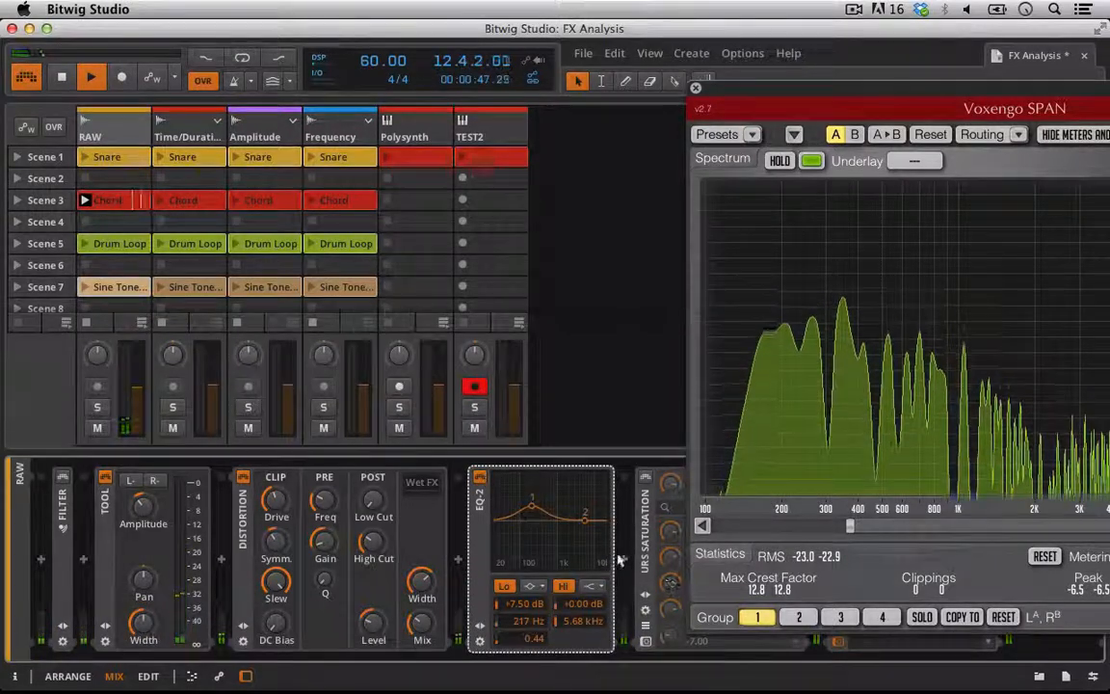
Step: Insert a Tool directly after the RAW track's EQ-2, then adjust the Distortion's Mix and the new Tool's Amplitude
{"action": "left_click", "coordinate": [624, 559]}
{"action": "left_click", "coordinate": [798, 599]}
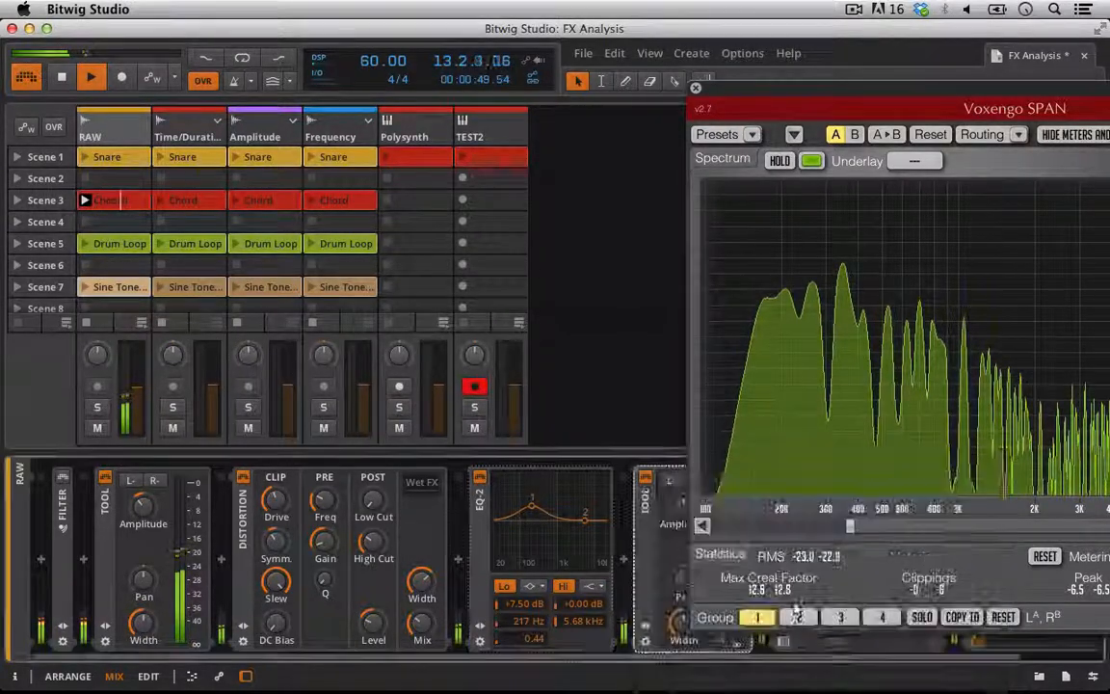
{"action": "left_click_drag", "start_coordinate": [608, 510], "coordinate": [608, 527]}
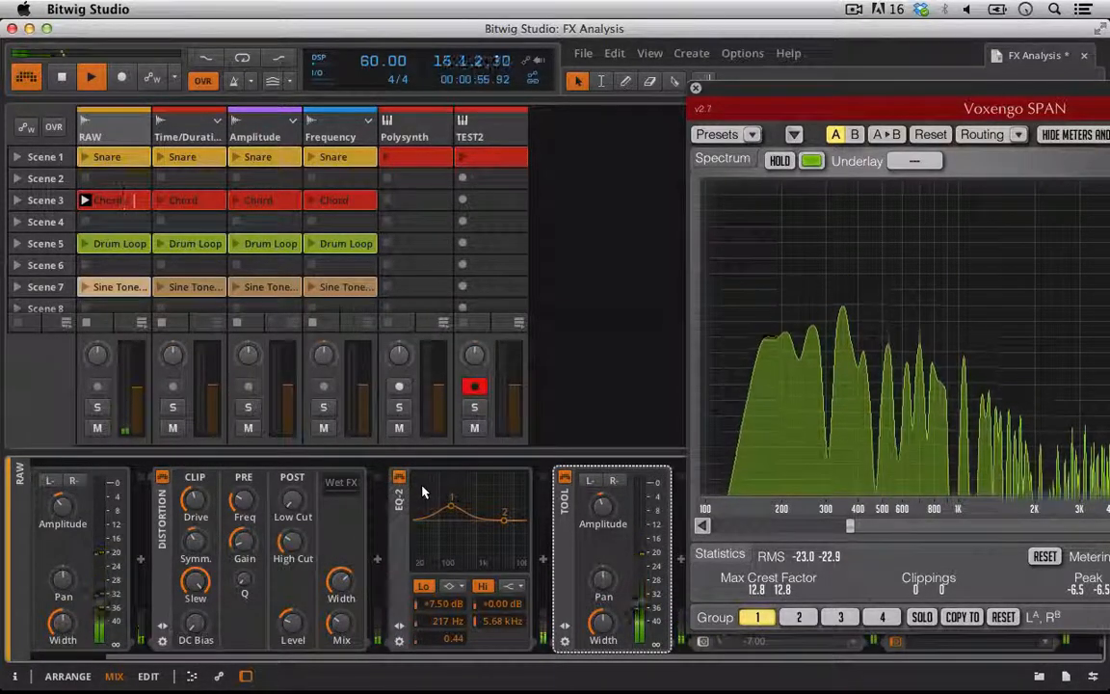
{"action": "left_click_drag", "start_coordinate": [341, 625], "coordinate": [341, 569]}
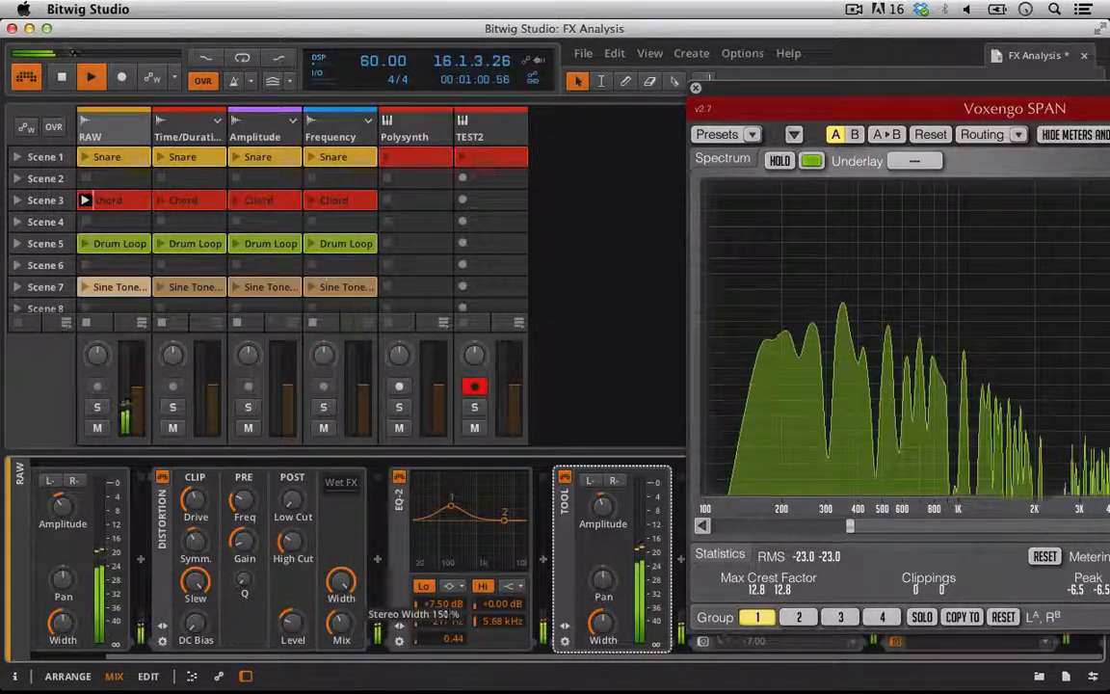
{"action": "mouse_move", "coordinate": [341, 625]}
{"action": "left_mouse_down"}
{"action": "mouse_move", "coordinate": [342, 592]}
{"action": "mouse_move", "coordinate": [342, 628]}
{"action": "left_mouse_up"}
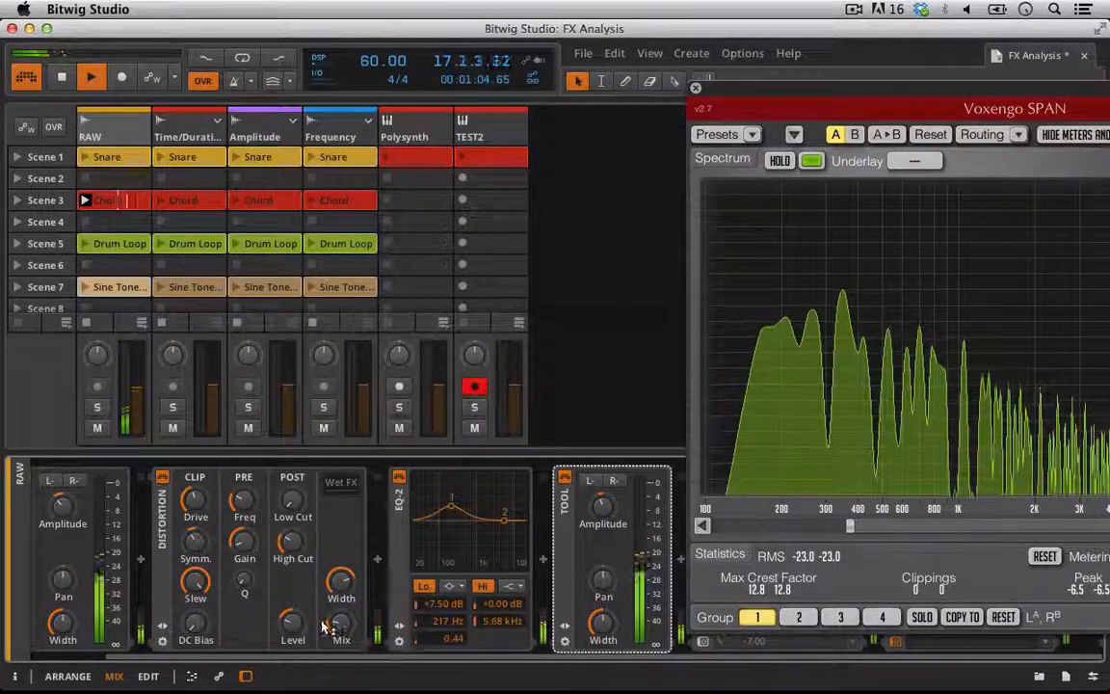
{"action": "left_click_drag", "start_coordinate": [601, 507], "coordinate": [602, 505]}
{"action": "scroll", "coordinate": [250, 529], "scroll_direction": "left", "scroll_amount": 3}
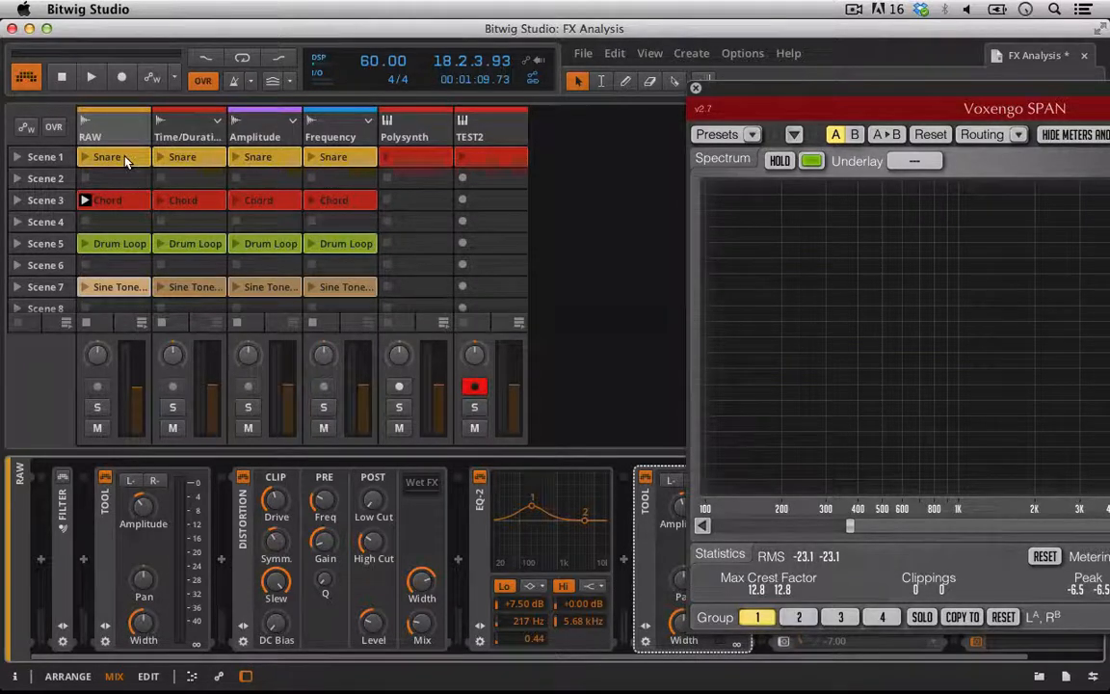
Step: Open the TEST2 track's device chain, close the SPAN window and insert a Distortion between the Polysynth and SPAN
{"action": "left_click", "coordinate": [503, 136]}
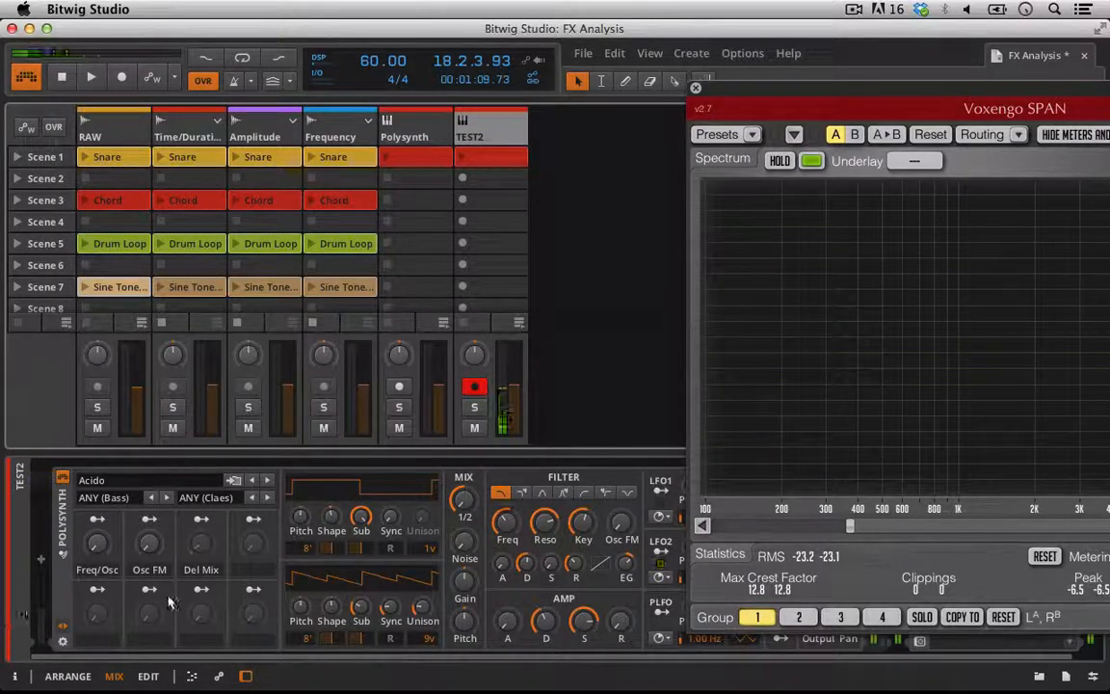
{"action": "scroll", "coordinate": [171, 599], "scroll_direction": "right", "scroll_amount": 1}
{"action": "left_click", "coordinate": [696, 88]}
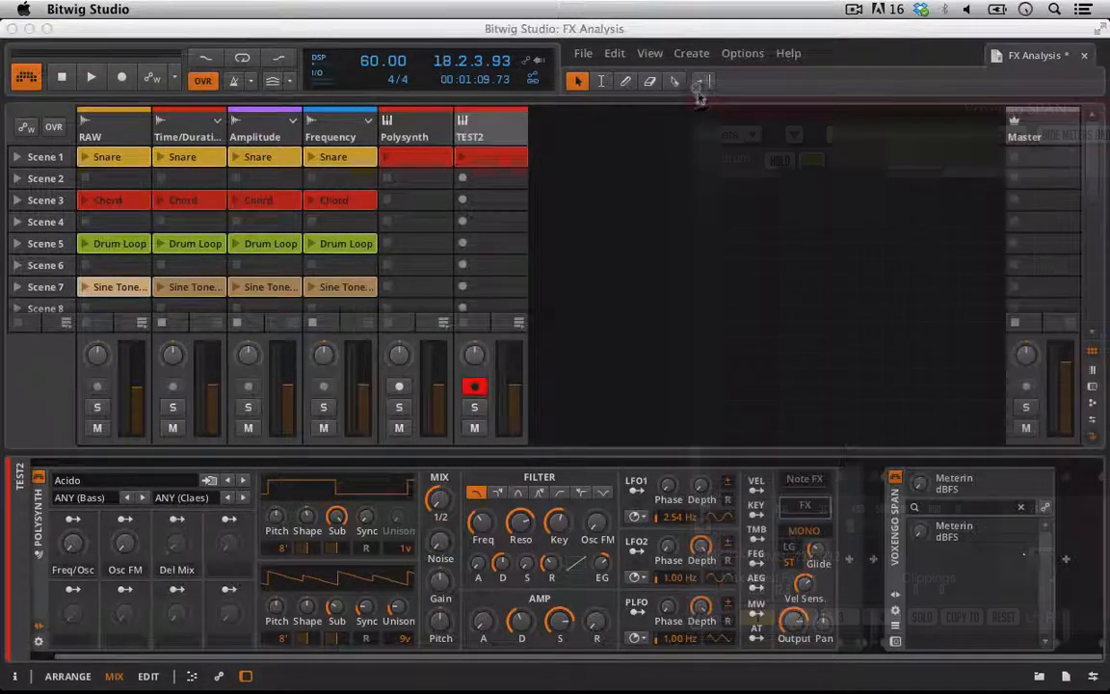
{"action": "left_click", "coordinate": [874, 565]}
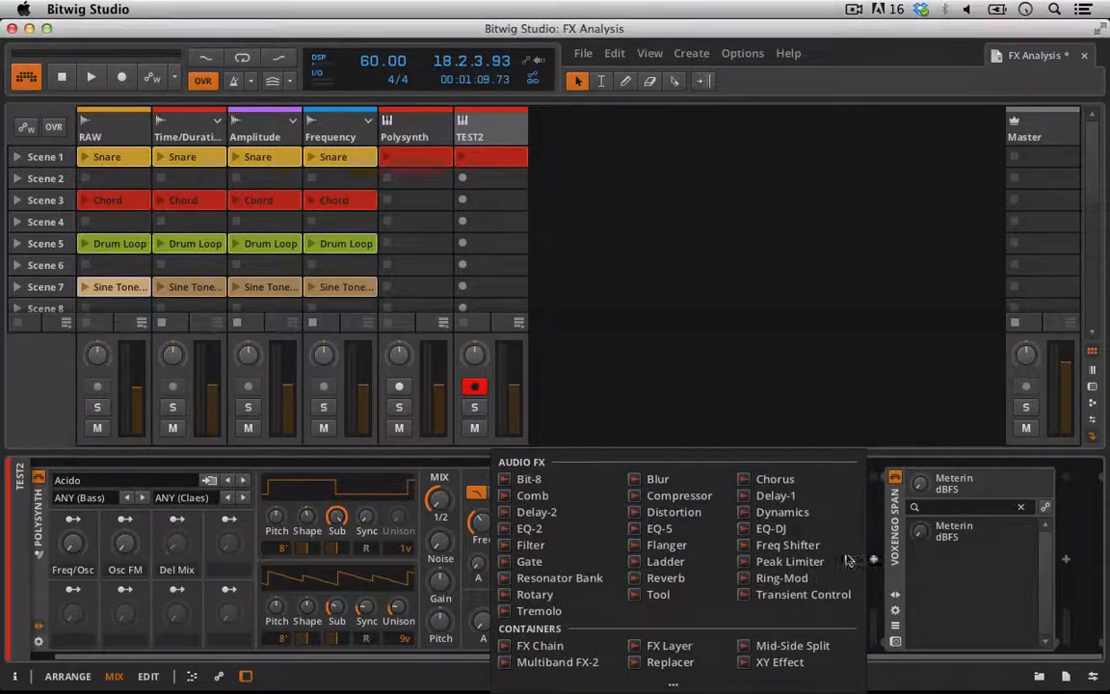
{"action": "left_click", "coordinate": [648, 511]}
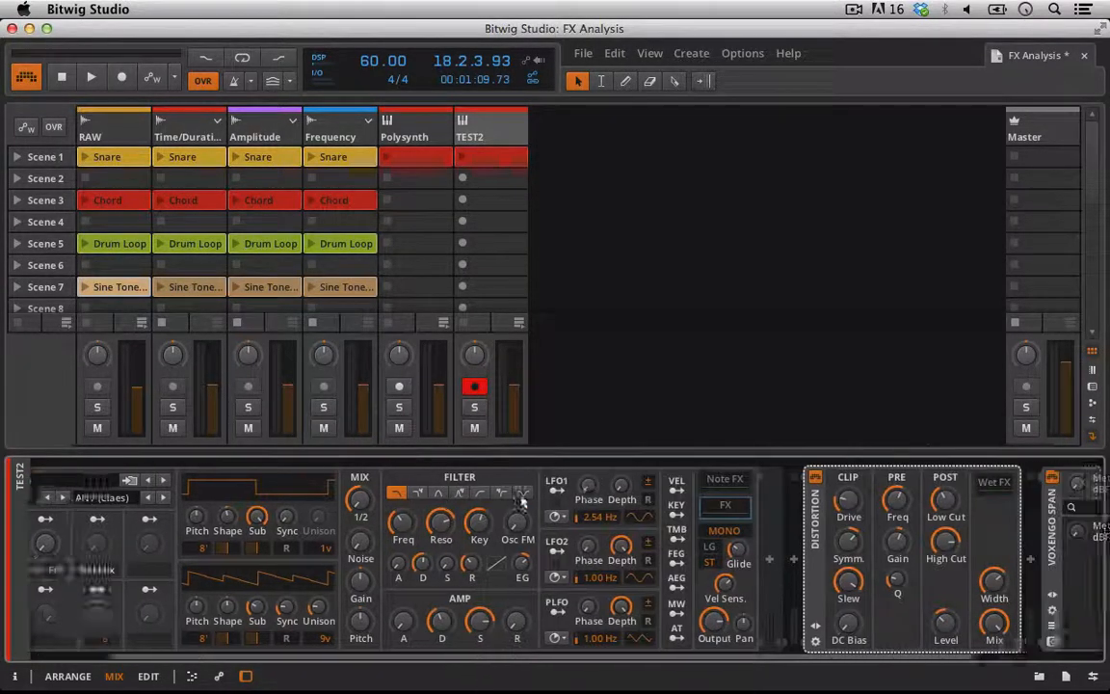
Step: Lower the new Distortion's Mix, pre-filter Freq and post High Cut, and adjust its Drive and Width
{"action": "left_click_drag", "start_coordinate": [844, 630], "coordinate": [845, 684]}
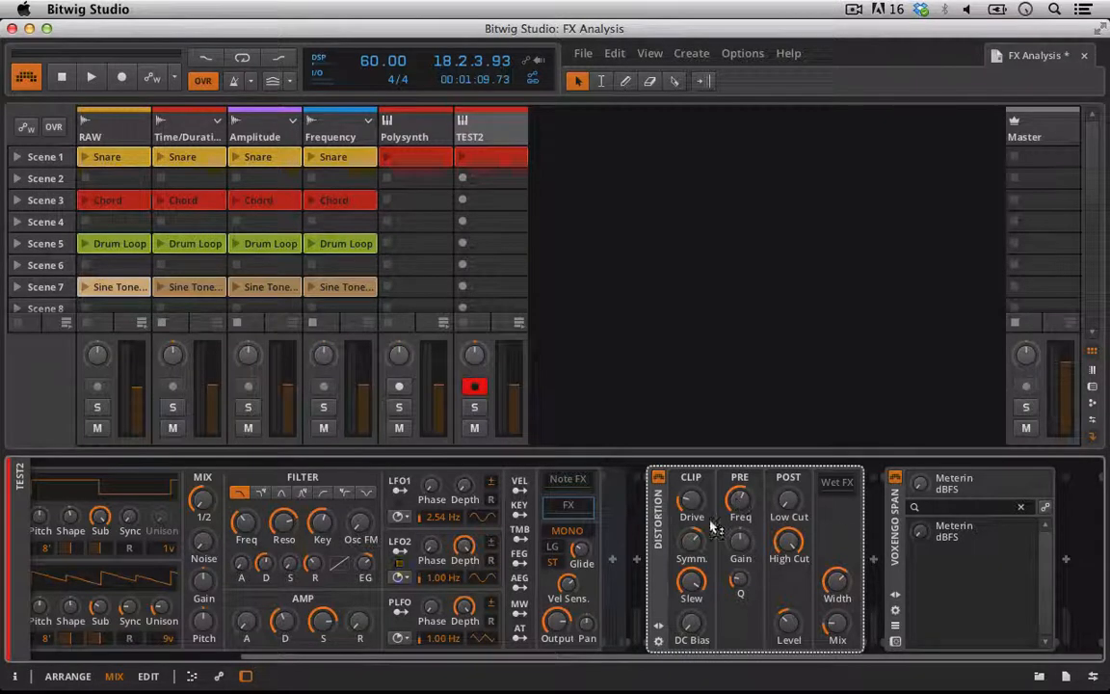
{"action": "left_click_drag", "start_coordinate": [732, 501], "coordinate": [740, 617]}
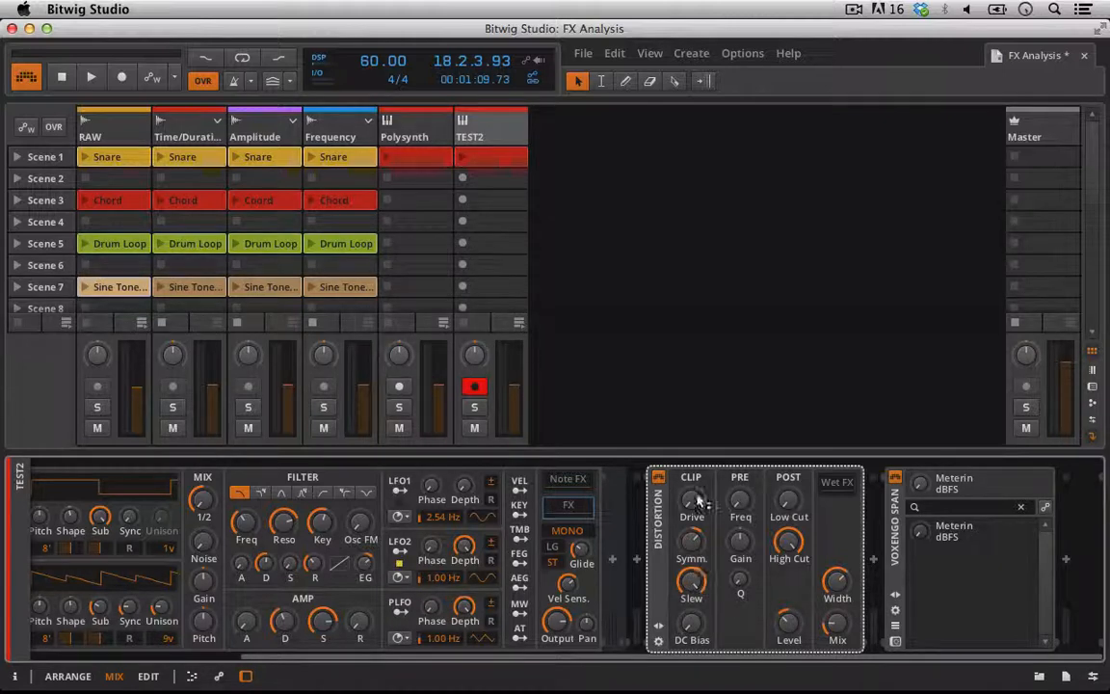
{"action": "mouse_move", "coordinate": [693, 506]}
{"action": "left_mouse_down"}
{"action": "mouse_move", "coordinate": [693, 458]}
{"action": "mouse_move", "coordinate": [689, 498]}
{"action": "left_mouse_up"}
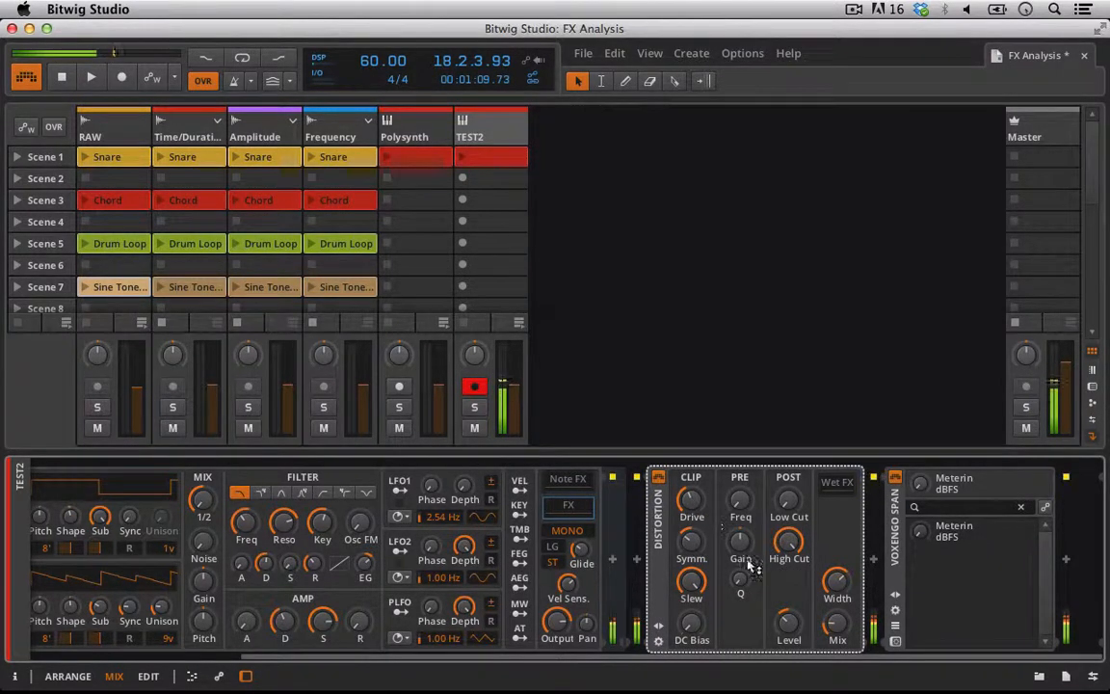
{"action": "left_click_drag", "start_coordinate": [788, 542], "coordinate": [794, 550]}
{"action": "left_click_drag", "start_coordinate": [841, 583], "coordinate": [842, 571]}
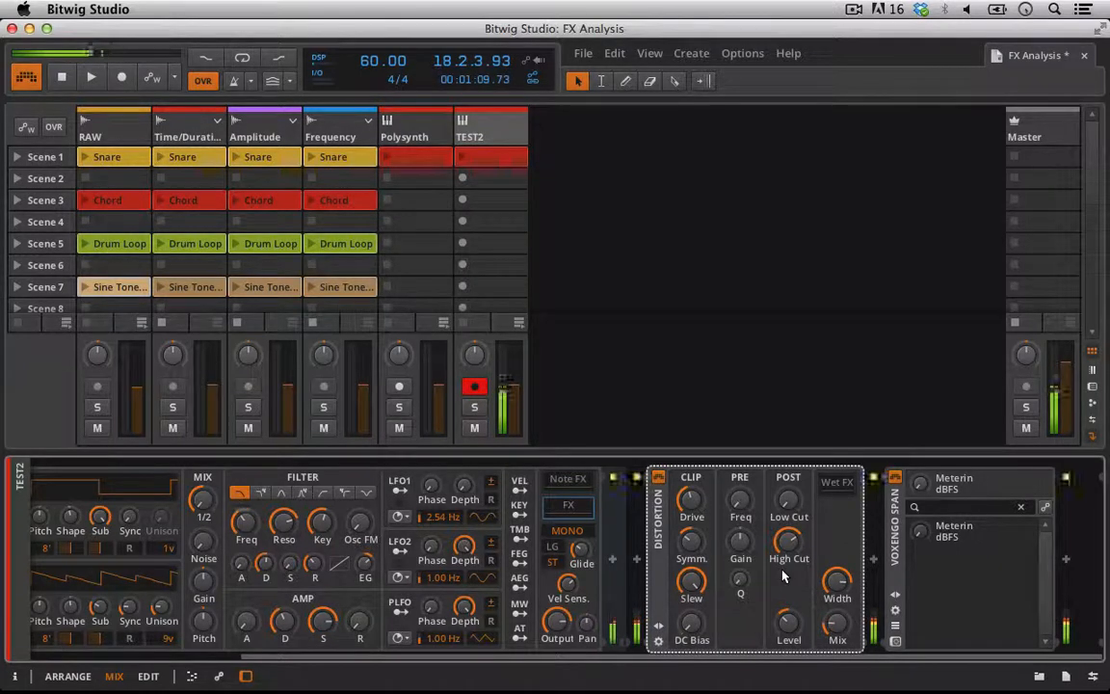
Step: Compare the synth with the Distortion bypassed and active, and raise the Distortion's DC Bias
{"action": "left_click", "coordinate": [658, 477]}
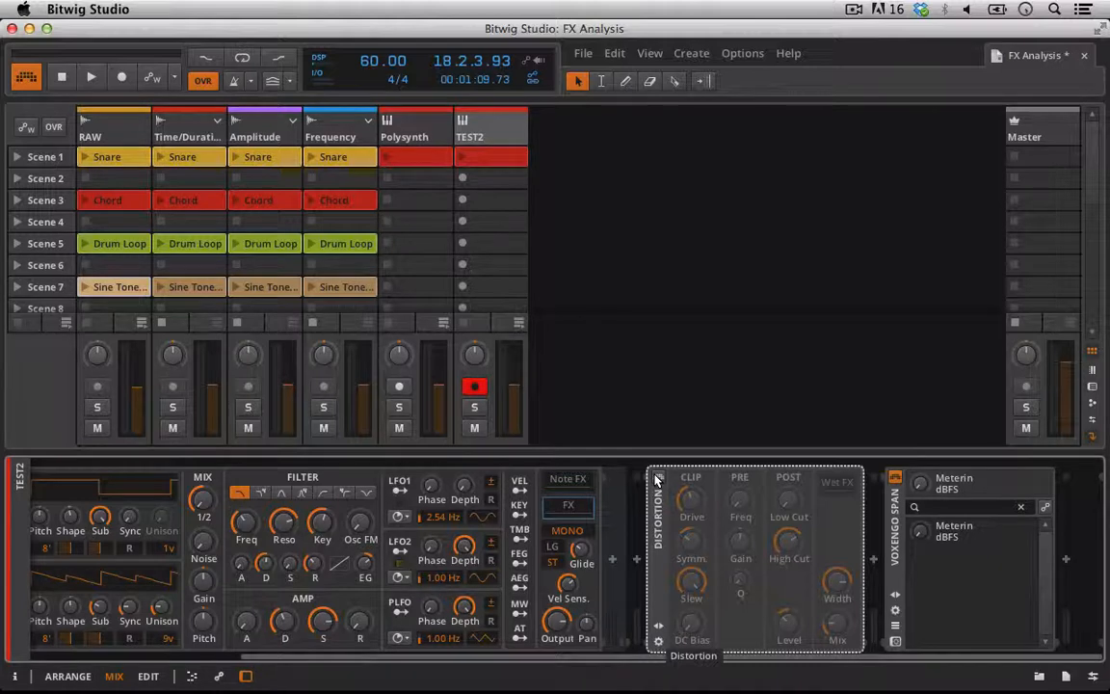
{"action": "left_click", "coordinate": [659, 478]}
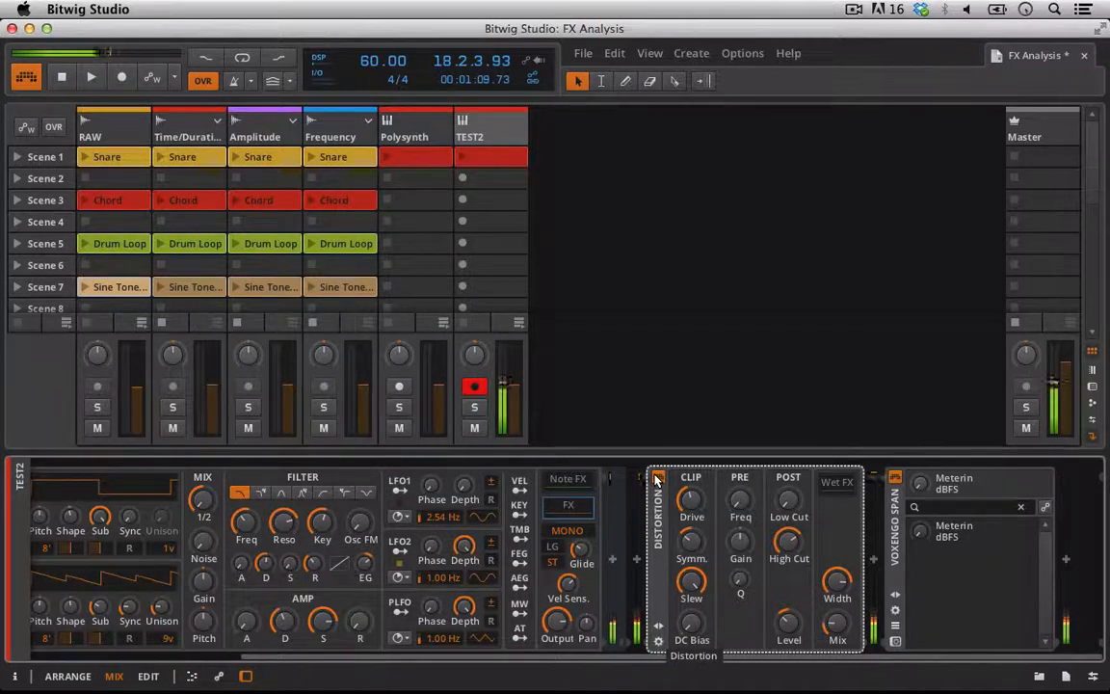
{"action": "left_click_drag", "start_coordinate": [690, 627], "coordinate": [694, 628]}
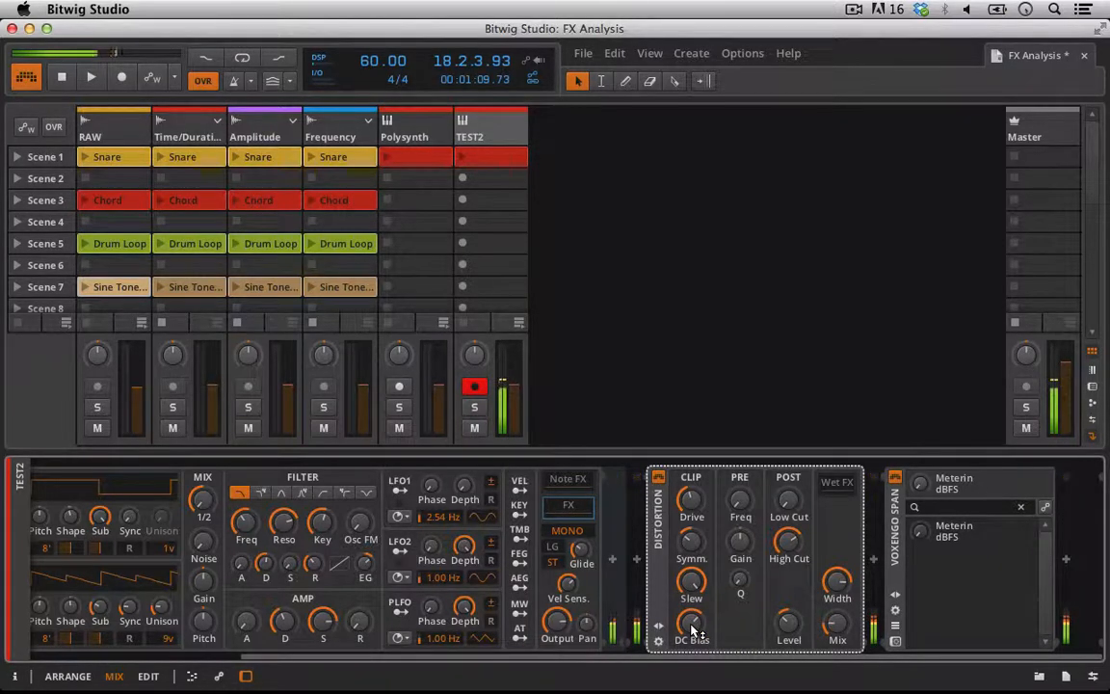
Step: Insert an EQ-2 after the TEST2 Distortion and make its low band a bell boost of +2.90 dB at 133 Hz with Q 0.38
{"action": "left_click", "coordinate": [875, 559]}
{"action": "left_click", "coordinate": [536, 528]}
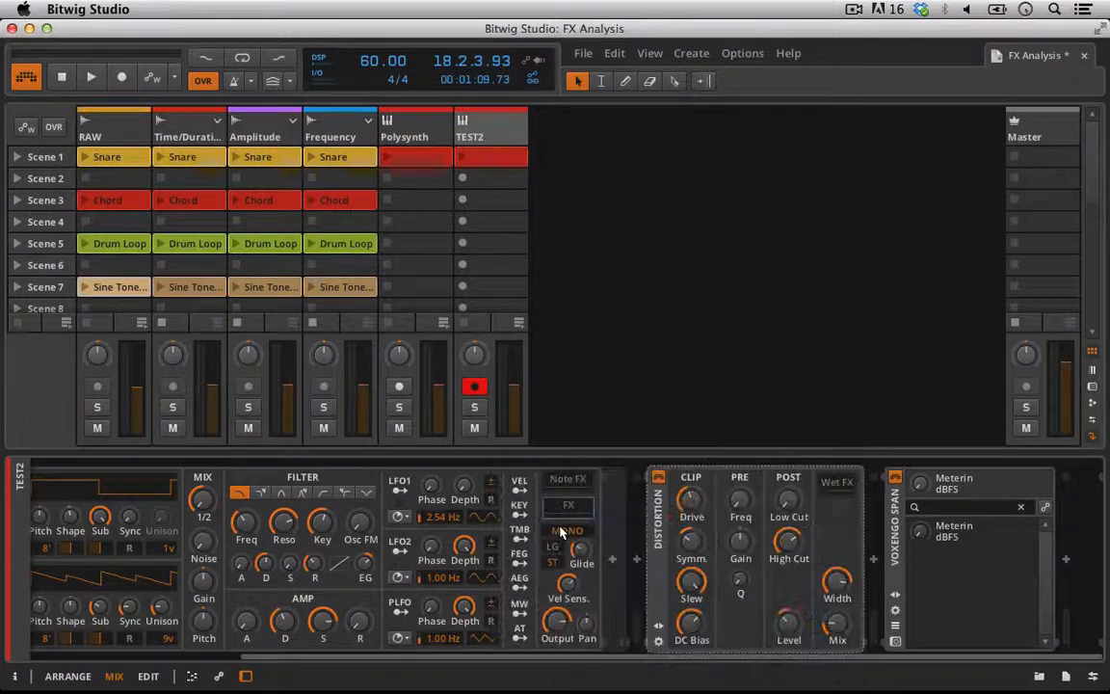
{"action": "left_click_drag", "start_coordinate": [783, 526], "coordinate": [791, 505]}
{"action": "left_click", "coordinate": [799, 589]}
{"action": "left_click", "coordinate": [817, 573]}
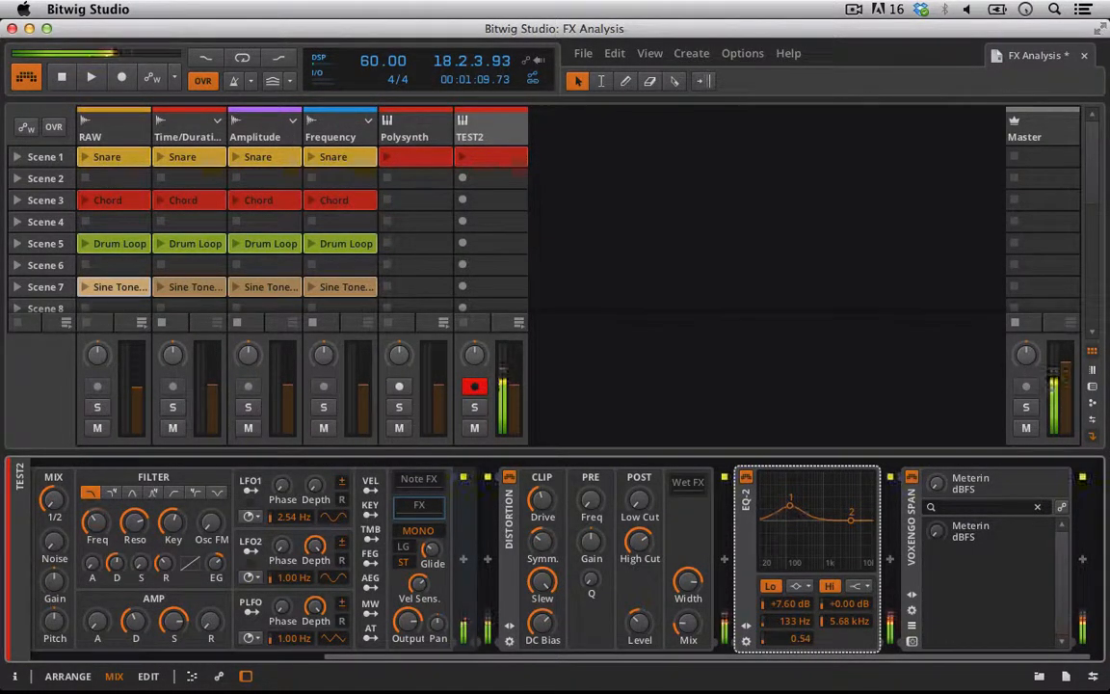
{"action": "left_click_drag", "start_coordinate": [793, 606], "coordinate": [793, 626]}
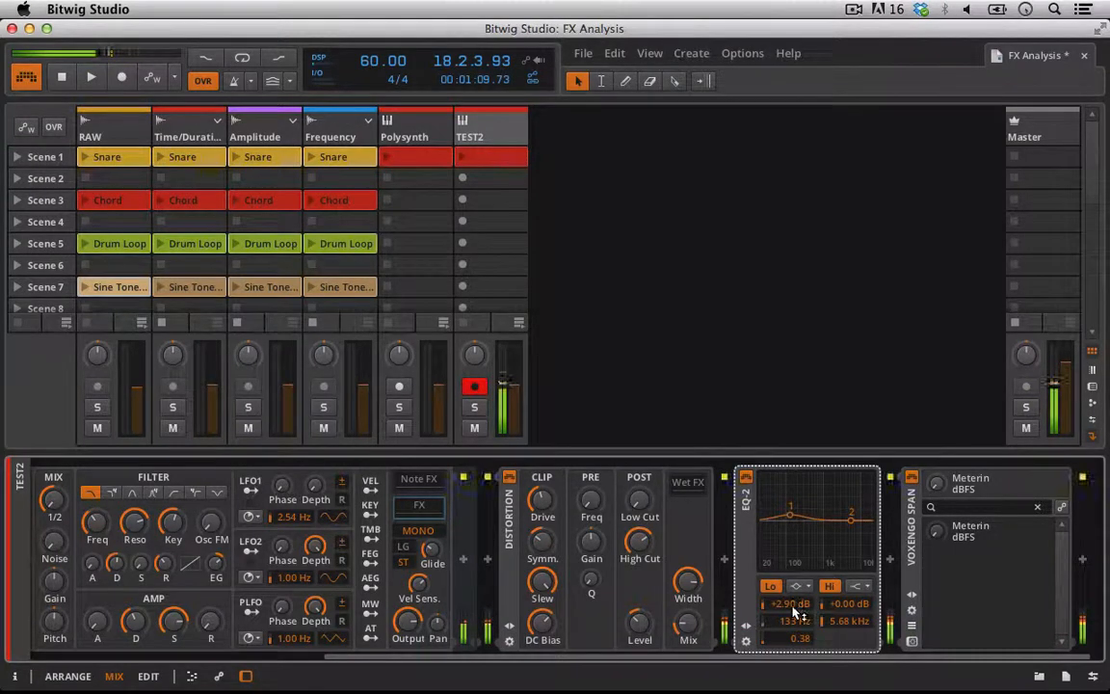
Step: Check the synth's spectrum in SPAN, and set the EQ-2's low band frequency to 97.3 Hz
{"action": "left_click", "coordinate": [911, 643]}
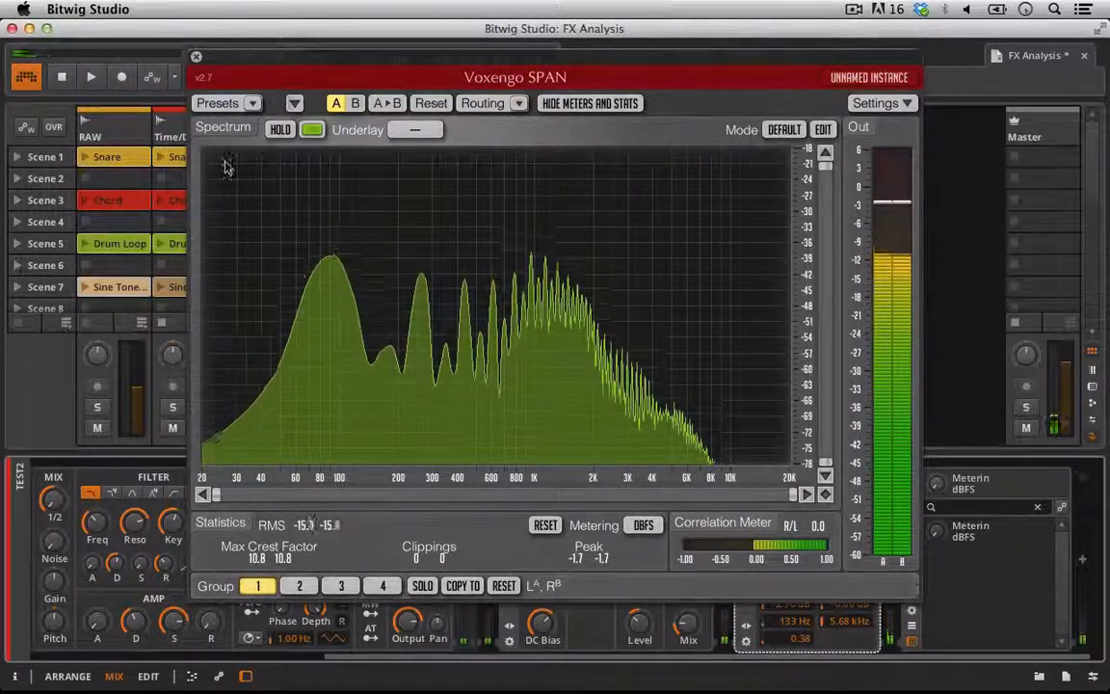
{"action": "left_click", "coordinate": [197, 56]}
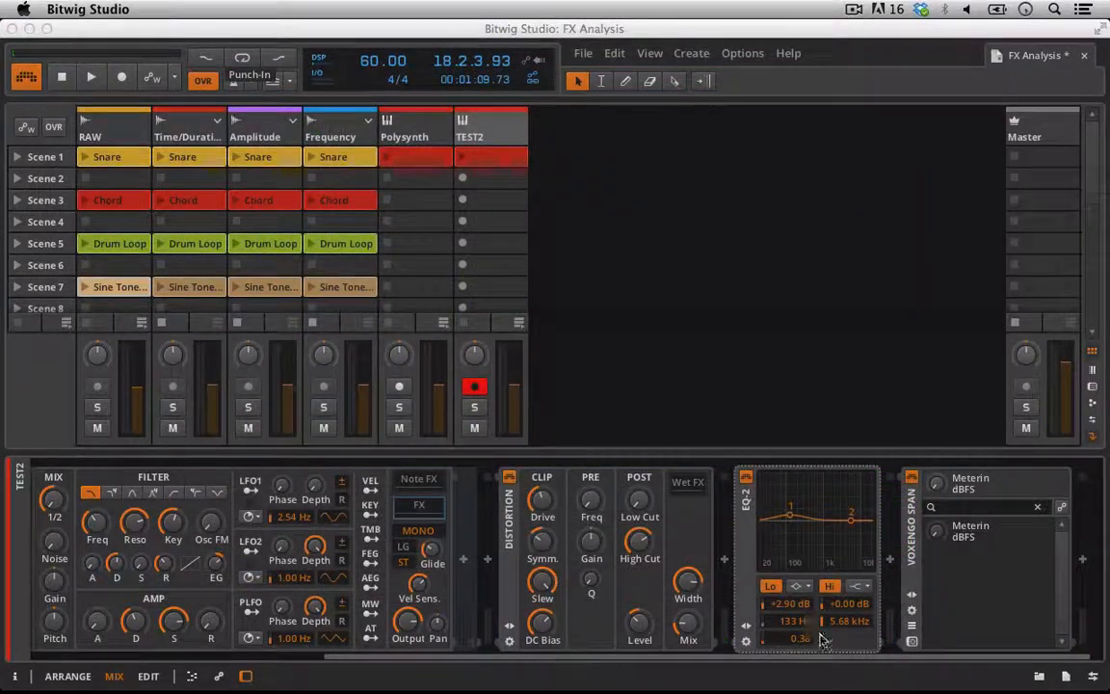
{"action": "left_click", "coordinate": [735, 563]}
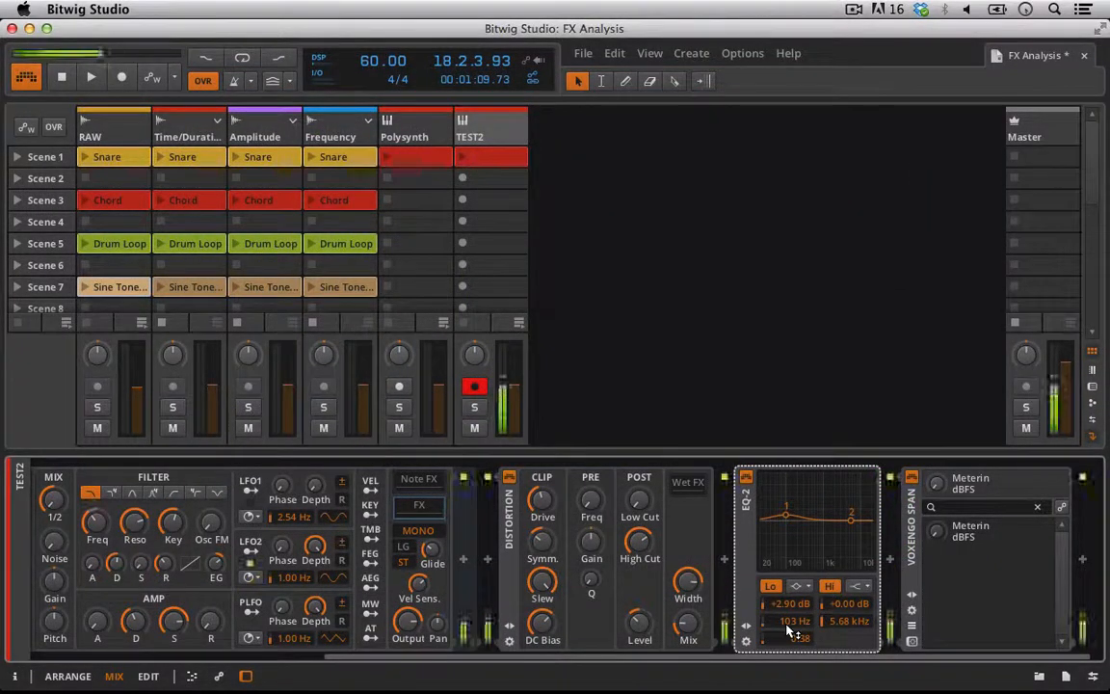
{"action": "left_click_drag", "start_coordinate": [787, 624], "coordinate": [787, 632]}
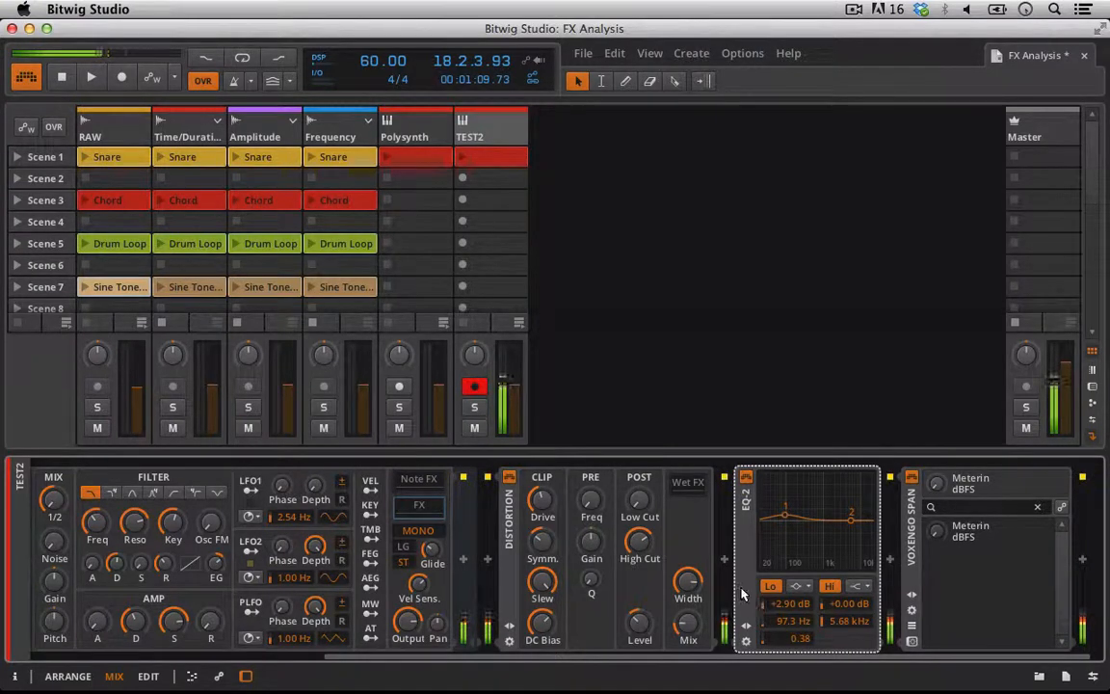
Step: Insert a Tool after the TEST2 EQ-2, and compare the synth with the Distortion and EQ-2 bypassed and active
{"action": "left_click", "coordinate": [889, 561]}
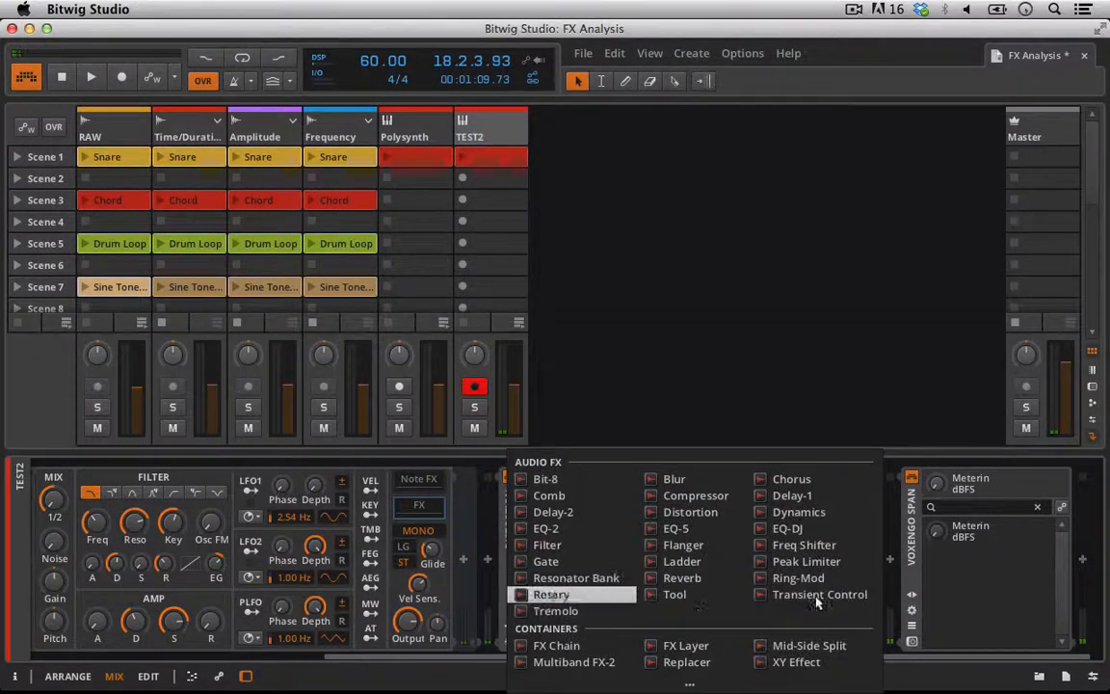
{"action": "left_click", "coordinate": [674, 593]}
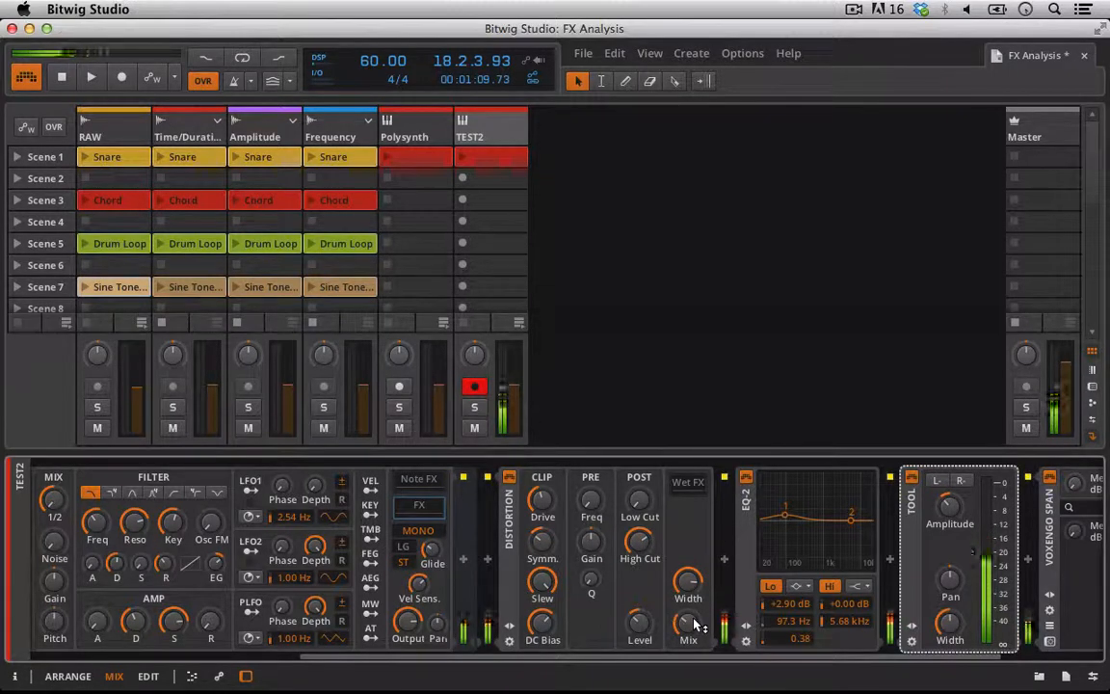
{"action": "left_click", "coordinate": [509, 478]}
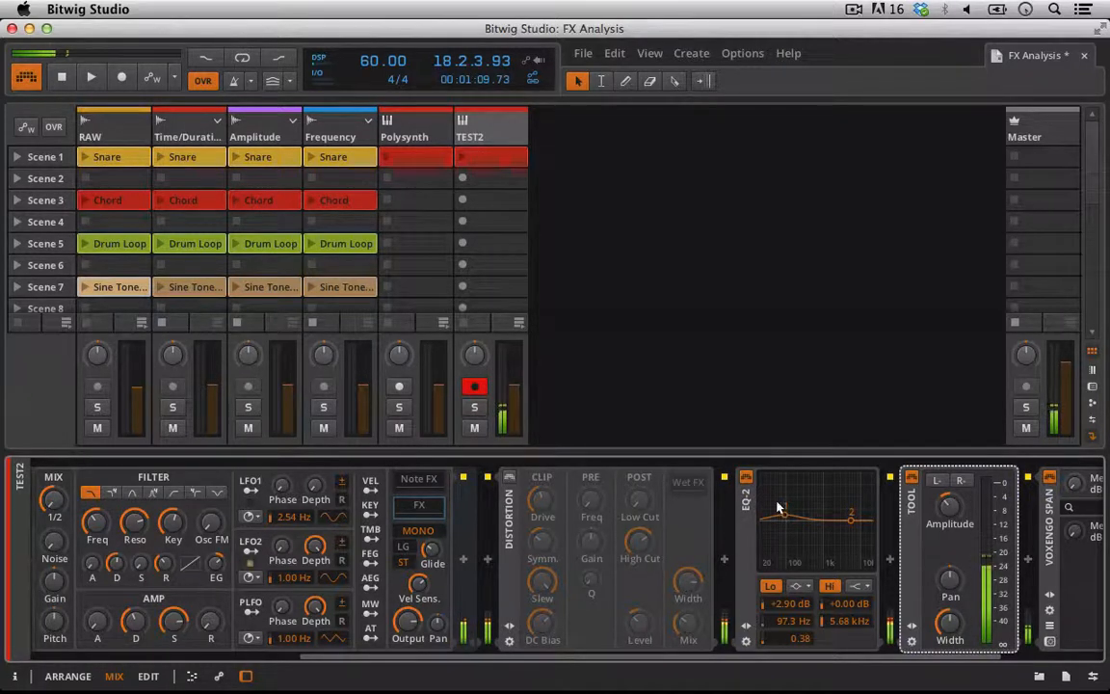
{"action": "left_click", "coordinate": [747, 478]}
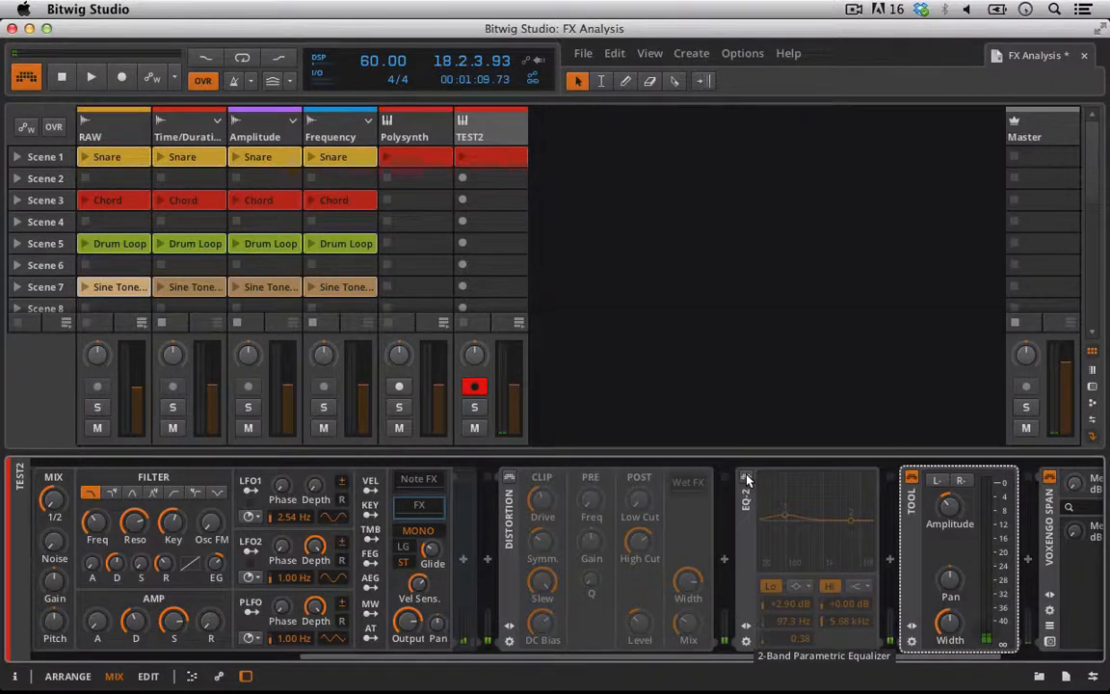
{"action": "mouse_move", "coordinate": [950, 516]}
{"action": "left_mouse_down"}
{"action": "mouse_move", "coordinate": [949, 525]}
{"action": "mouse_move", "coordinate": [949, 487]}
{"action": "mouse_move", "coordinate": [949, 511]}
{"action": "left_mouse_up"}
{"action": "left_click", "coordinate": [746, 476]}
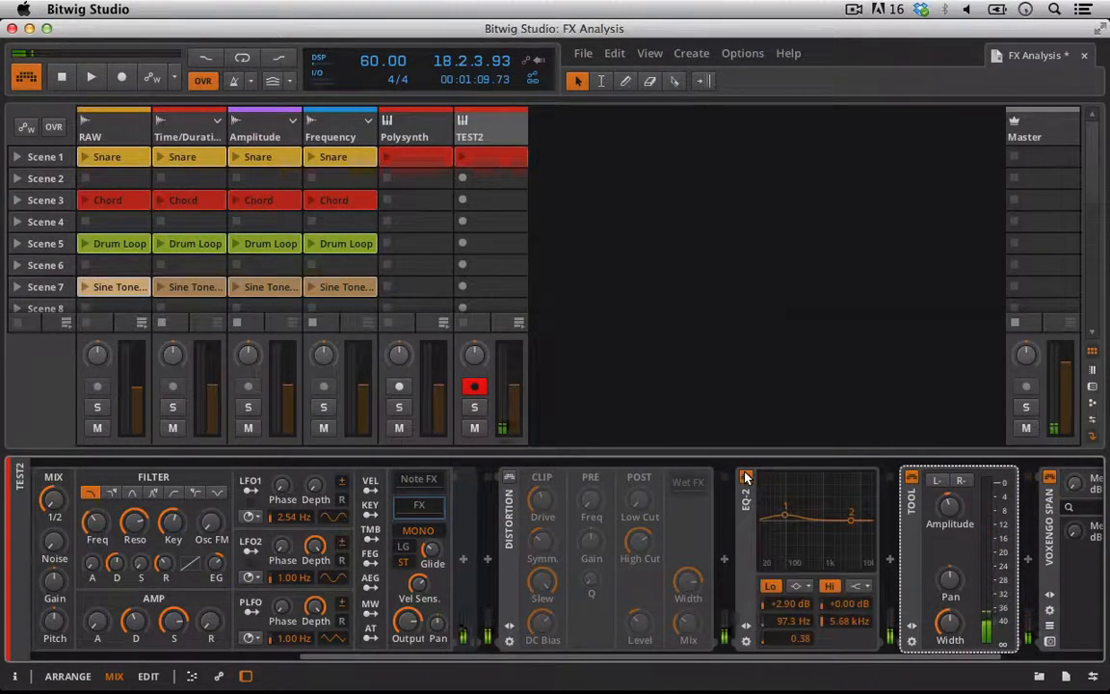
{"action": "left_click", "coordinate": [508, 477]}
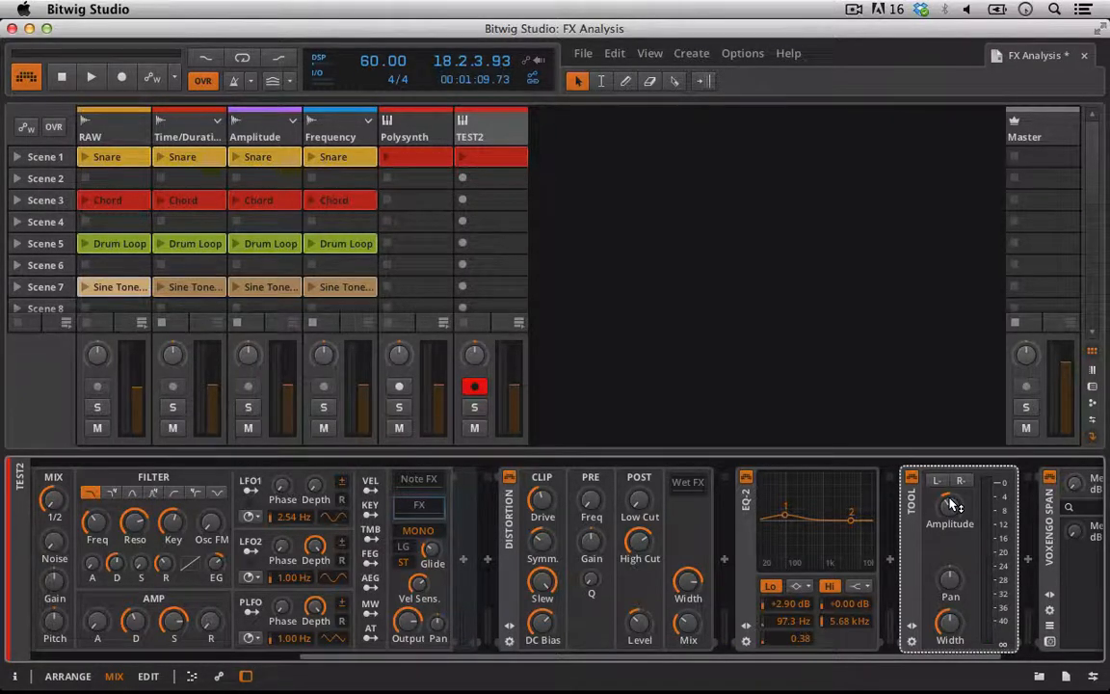
Step: Raise the TEST2 Distortion's Mix while auditioning the synth
{"action": "scroll", "coordinate": [559, 598], "scroll_direction": "left", "scroll_amount": 5}
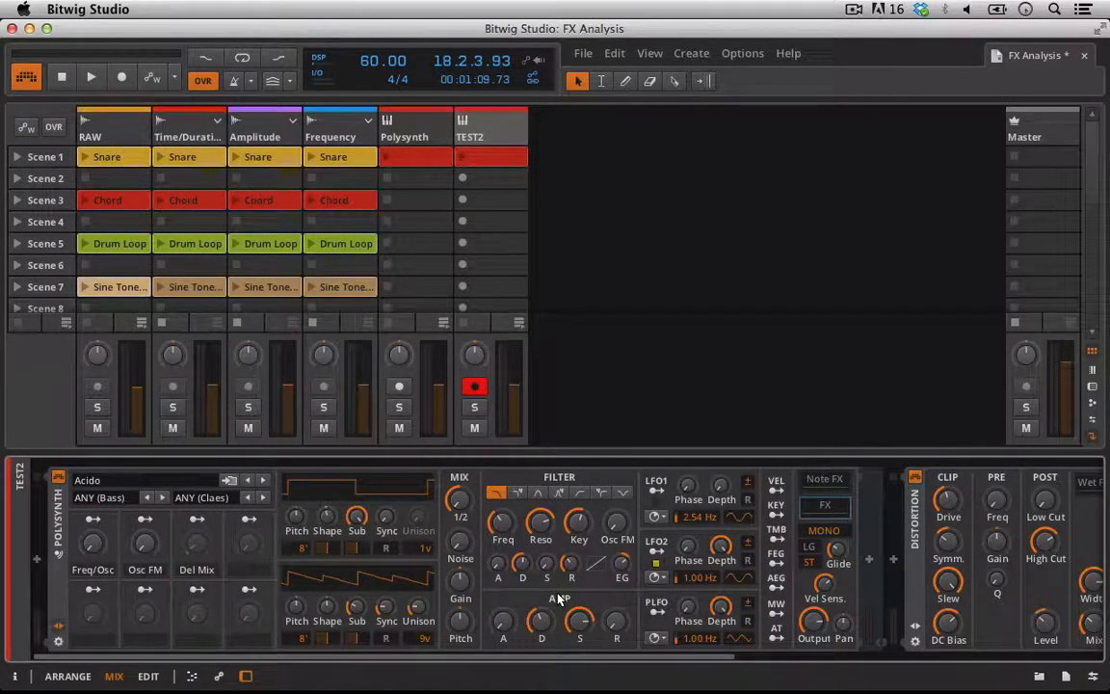
{"action": "scroll", "coordinate": [638, 567], "scroll_direction": "right", "scroll_amount": 5}
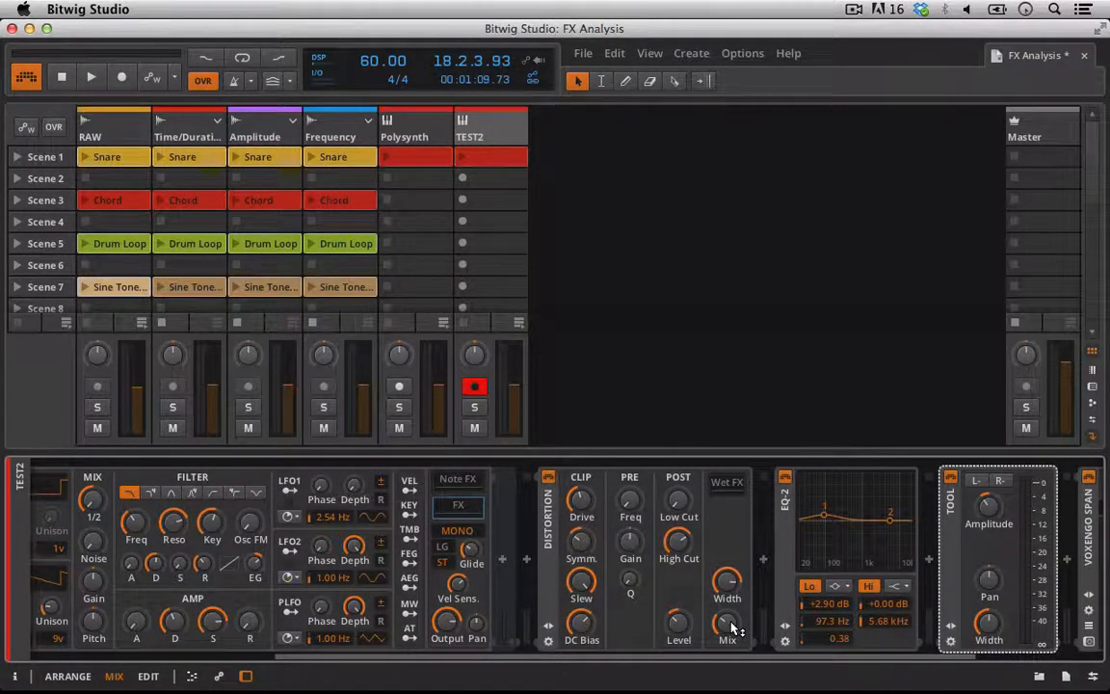
{"action": "left_click", "coordinate": [661, 363]}
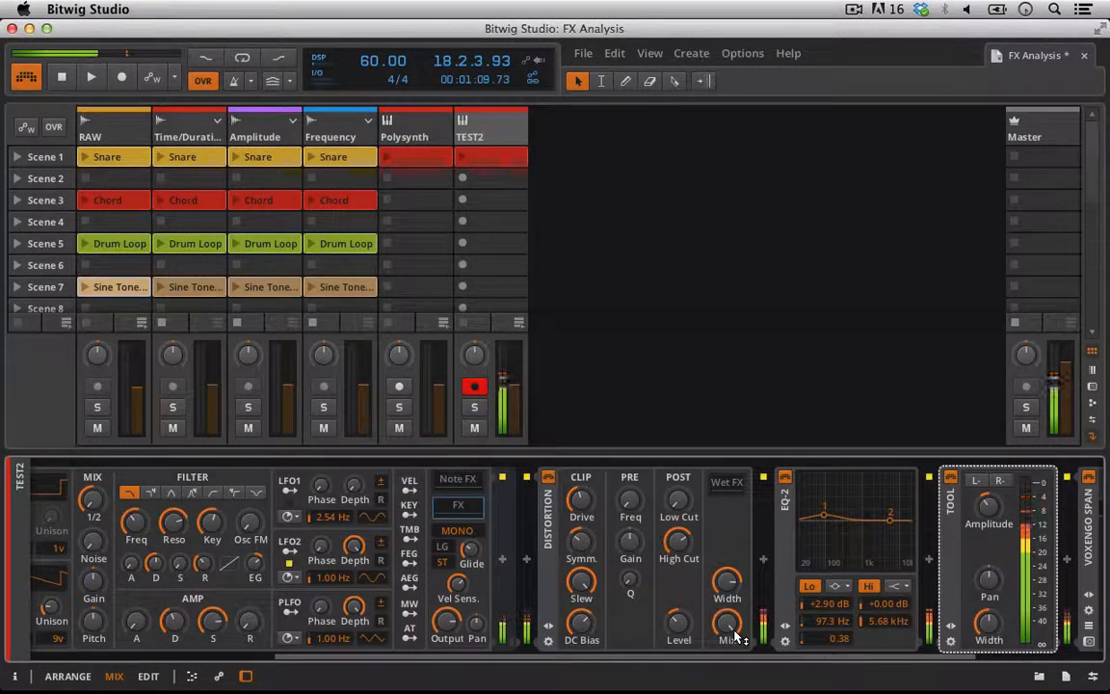
{"action": "scroll", "coordinate": [843, 549], "scroll_direction": "right", "scroll_amount": 4}
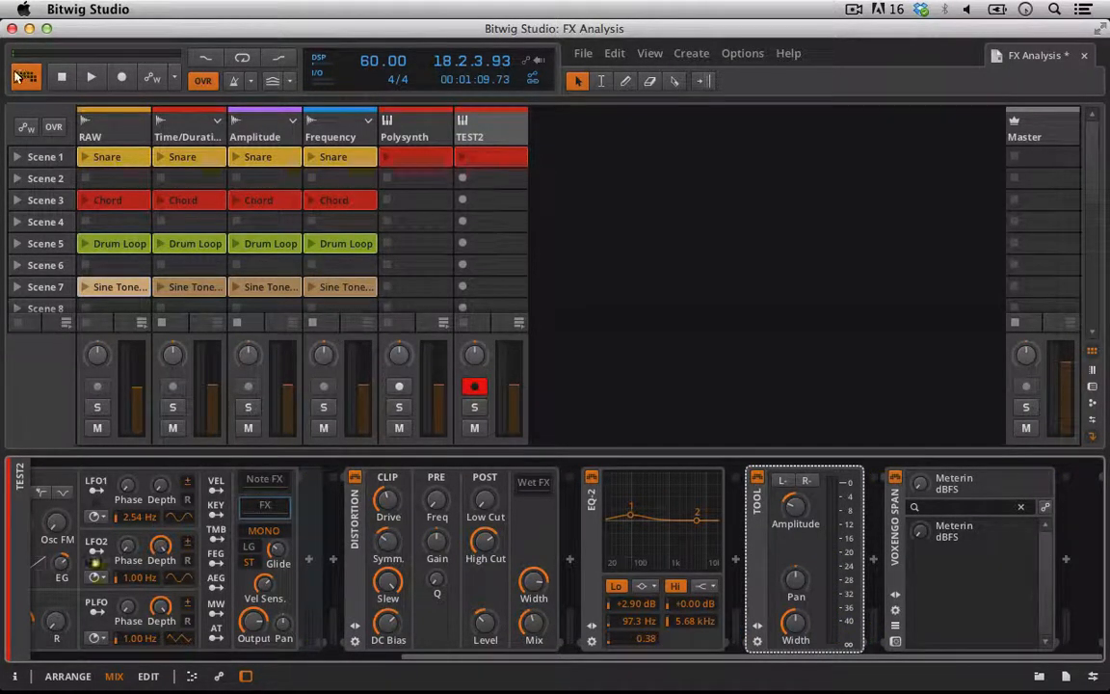
Step: Return to the RAW track's device chain and start playback
{"action": "left_click", "coordinate": [74, 112]}
{"action": "key", "text": "space"}
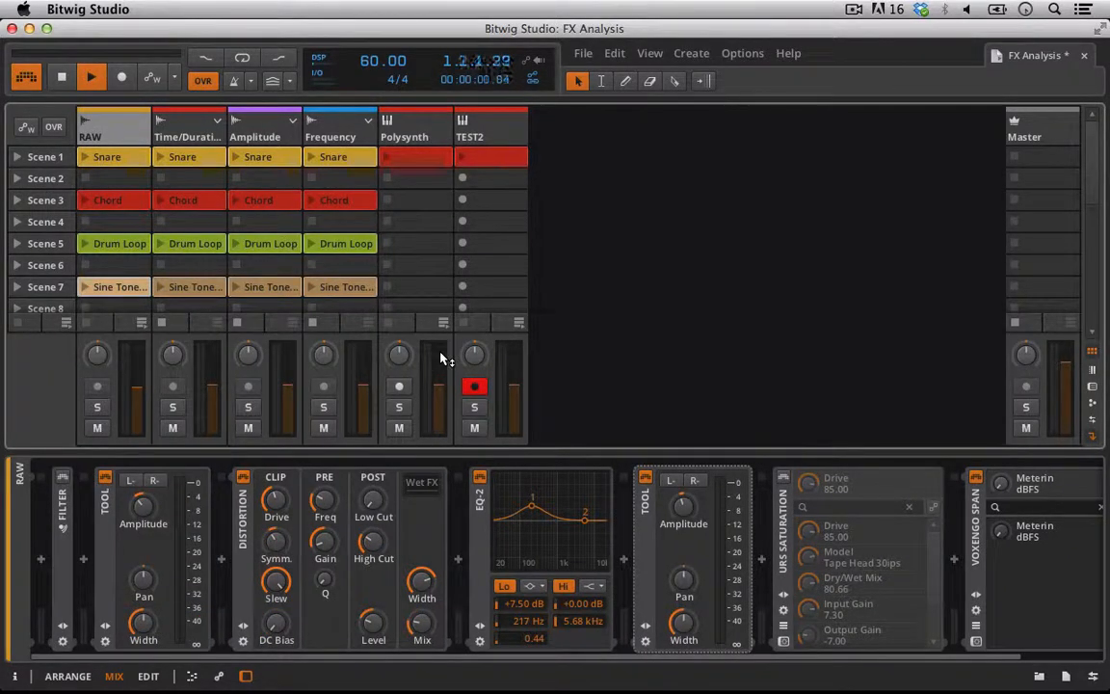
{"action": "right_click", "coordinate": [461, 325]}
{"action": "key", "text": "Escape"}
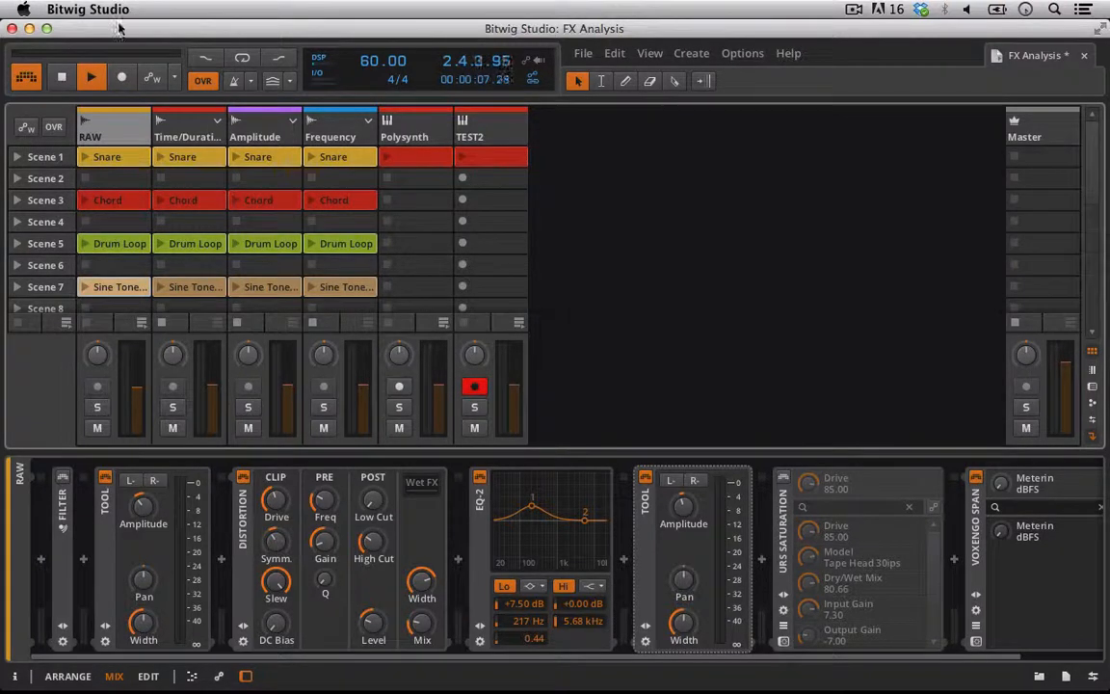
Step: Stop playback and review the list of free tape, tube and analog saturation plug-ins on the bedroomproducersblog page in Firefox
{"action": "left_click", "coordinate": [64, 81]}
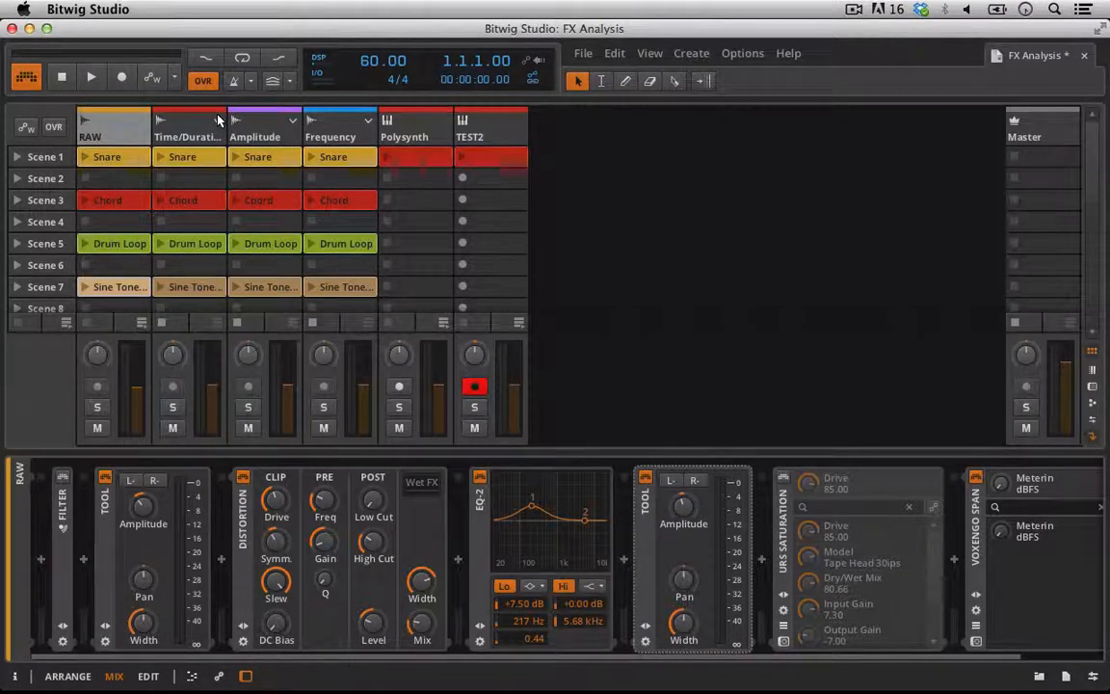
{"action": "mouse_move", "coordinate": [634, 691]}
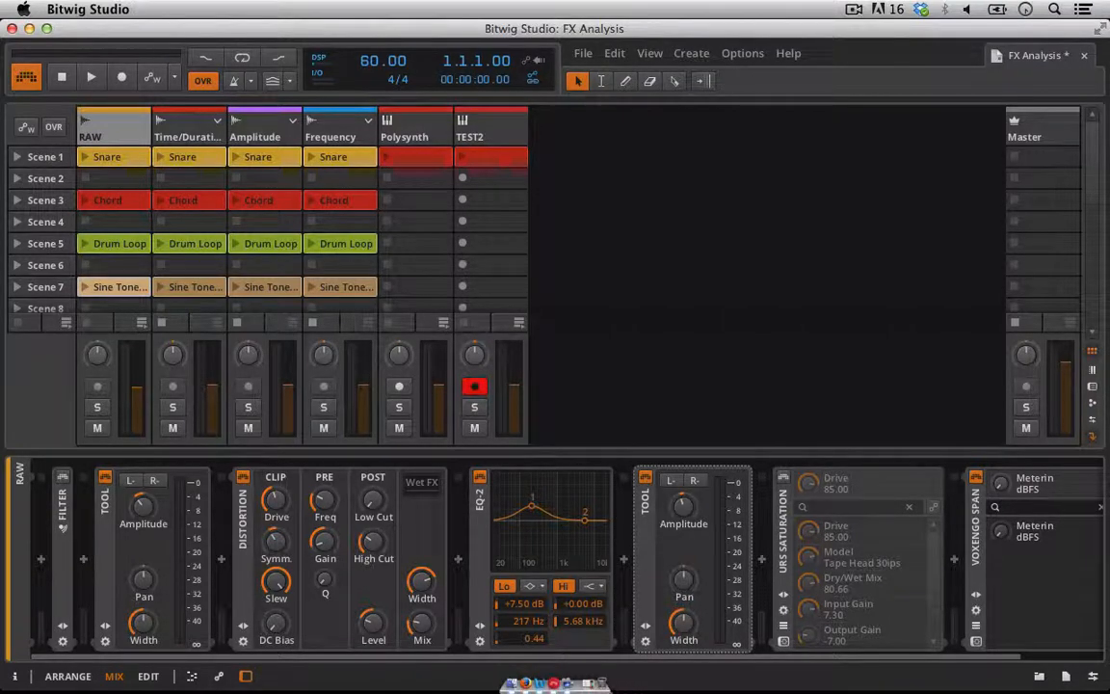
{"action": "left_click", "coordinate": [528, 686]}
{"action": "scroll", "coordinate": [338, 351], "scroll_direction": "up", "scroll_amount": 1}
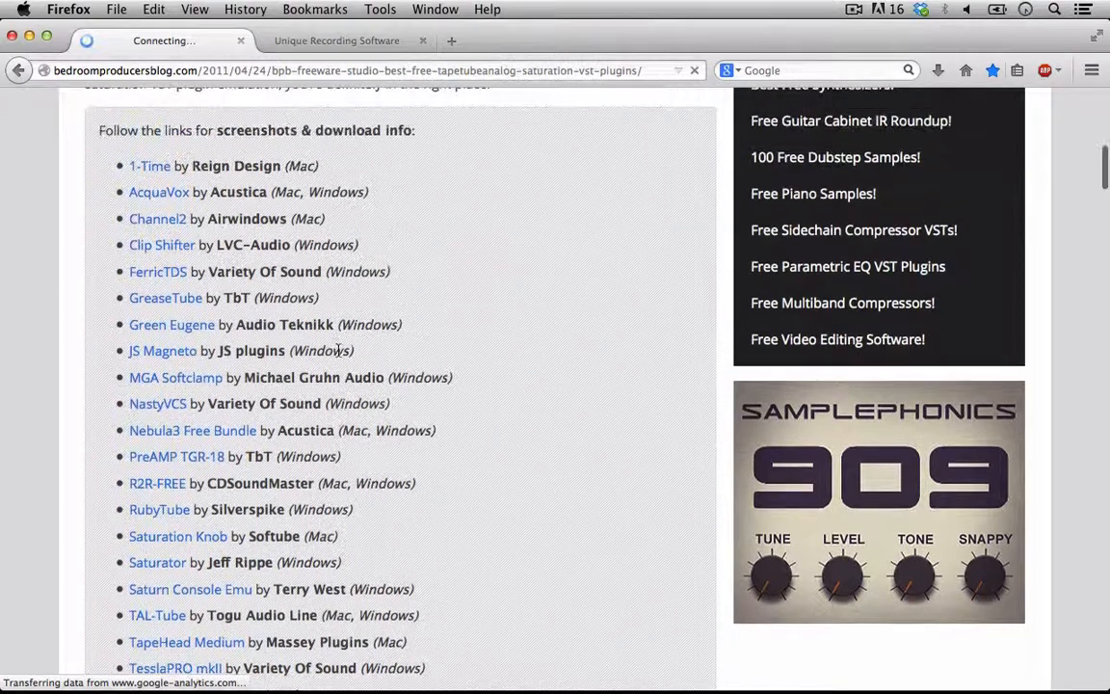
{"action": "scroll", "coordinate": [338, 350], "scroll_direction": "down", "scroll_amount": 1}
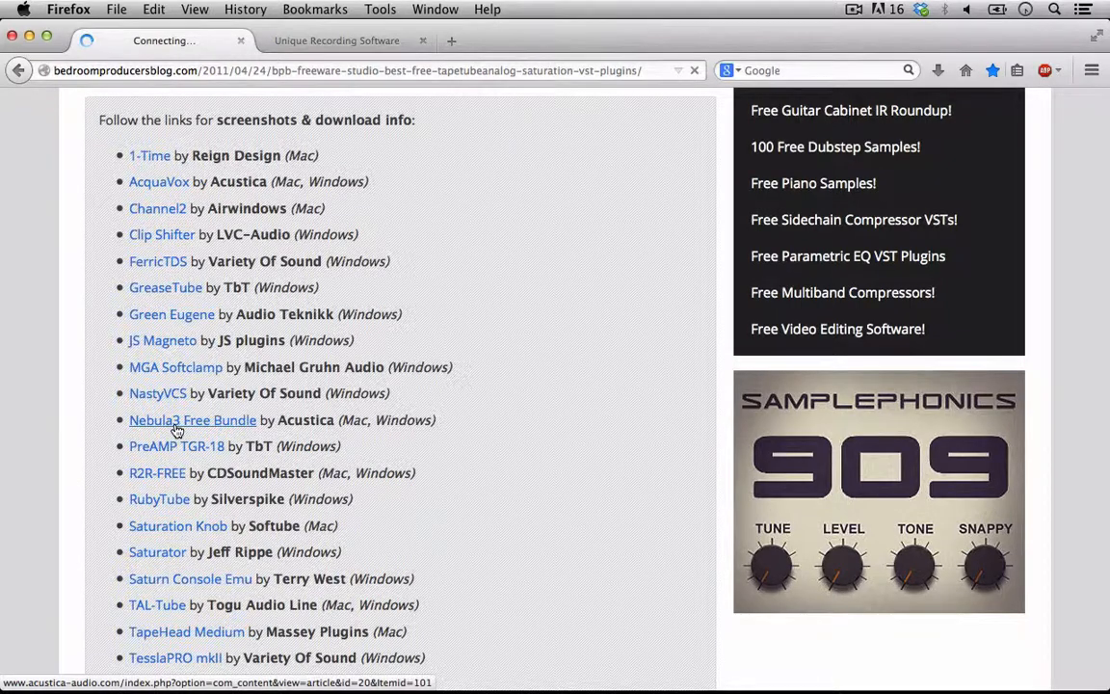
{"action": "scroll", "coordinate": [183, 429], "scroll_direction": "down", "scroll_amount": 2}
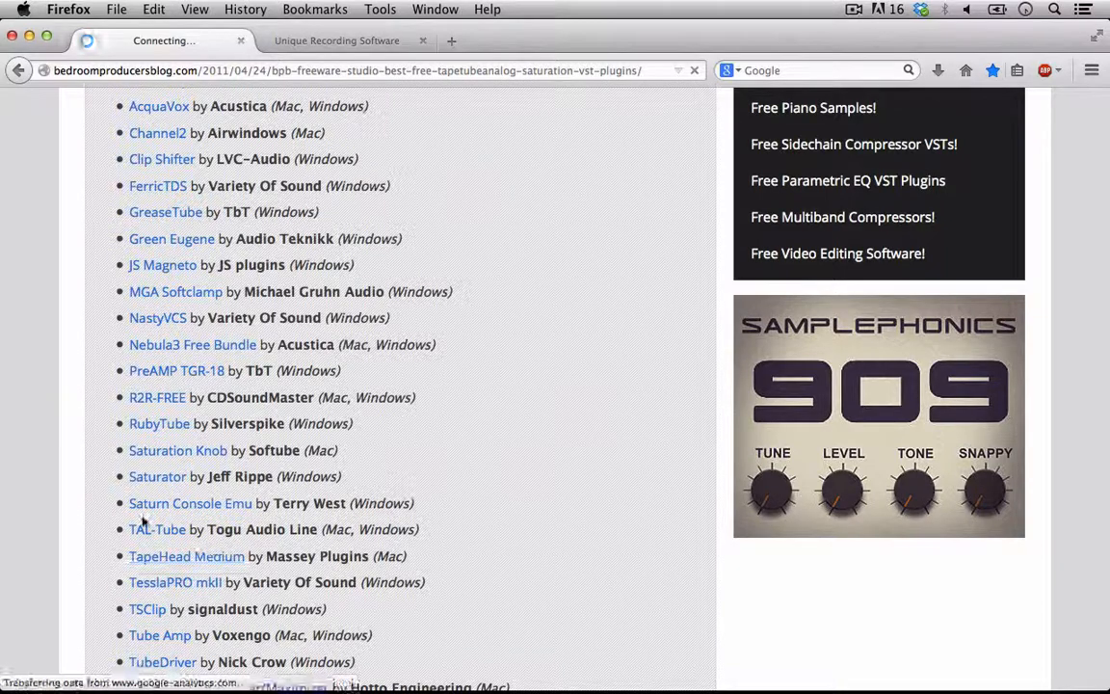
{"action": "scroll", "coordinate": [138, 529], "scroll_direction": "down", "scroll_amount": 1}
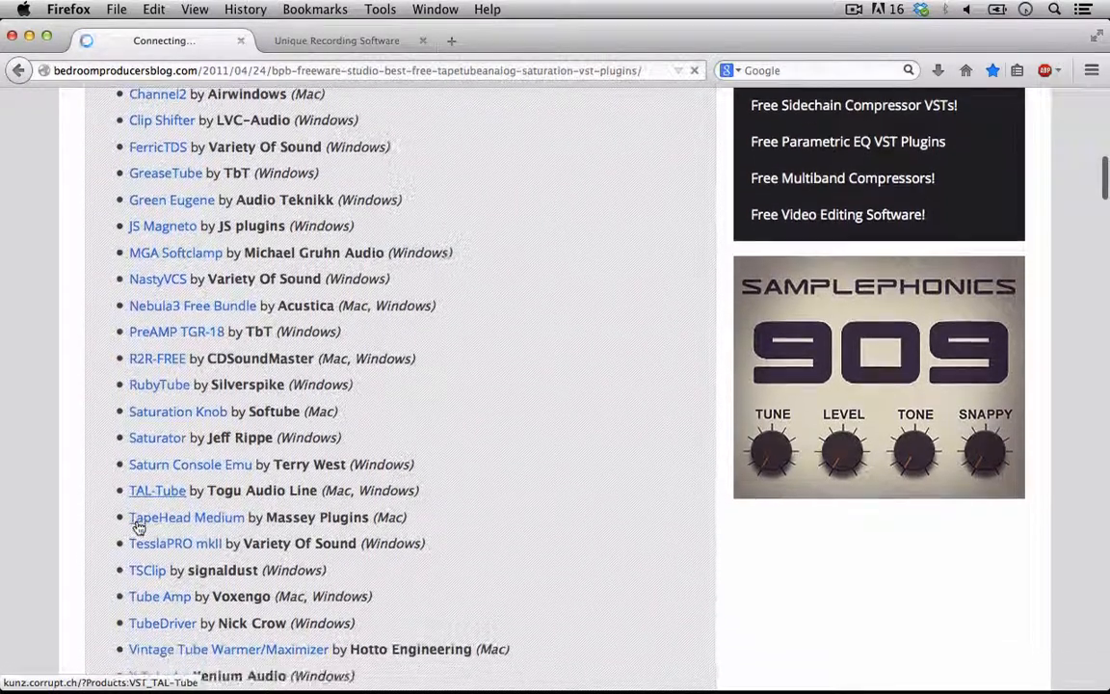
{"action": "scroll", "coordinate": [138, 529], "scroll_direction": "down", "scroll_amount": 1}
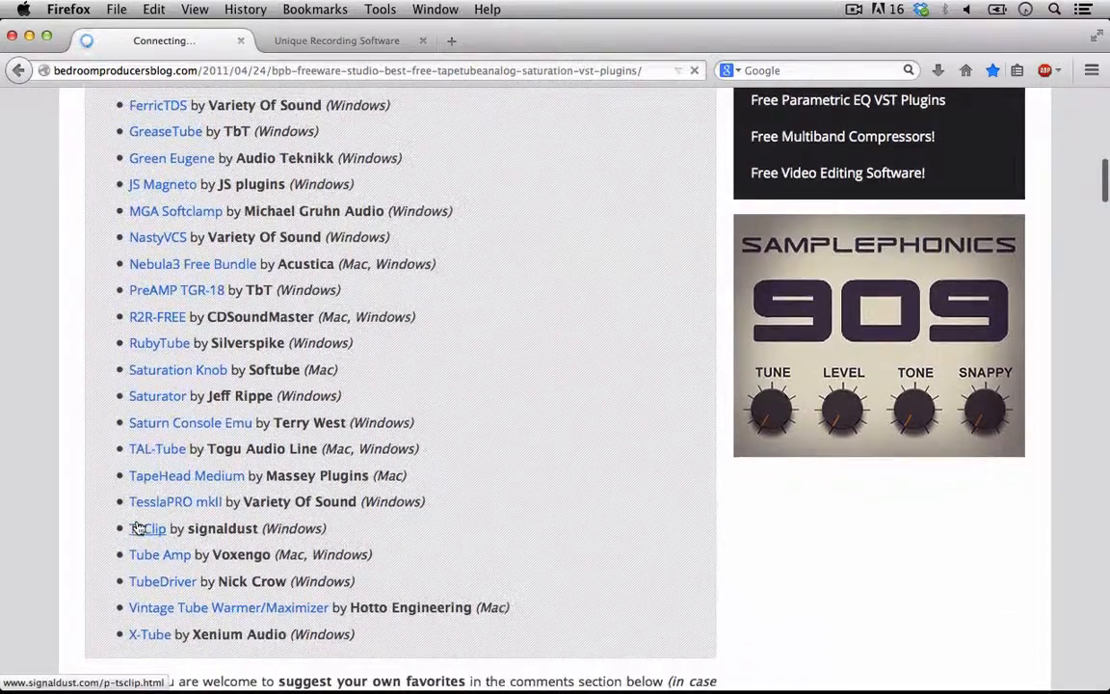
{"action": "scroll", "coordinate": [138, 530], "scroll_direction": "up", "scroll_amount": 4}
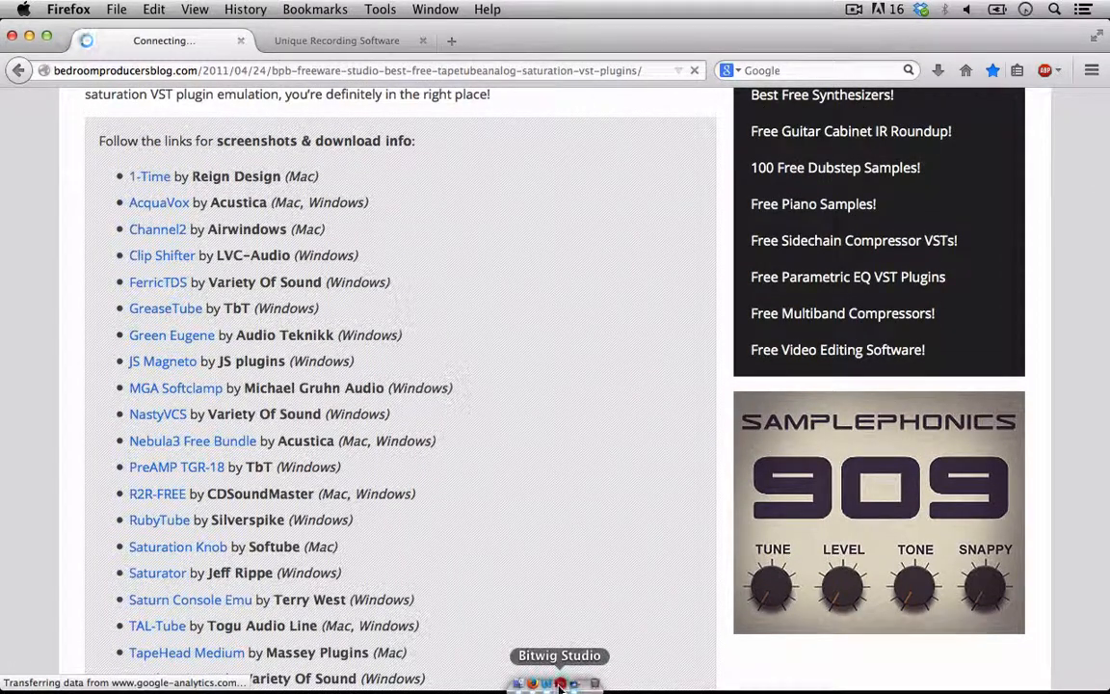
Step: Return to Bitwig Studio and delete the Distortion, the EQ-2 and the Tool following them from the RAW chain
{"action": "left_click", "coordinate": [565, 684]}
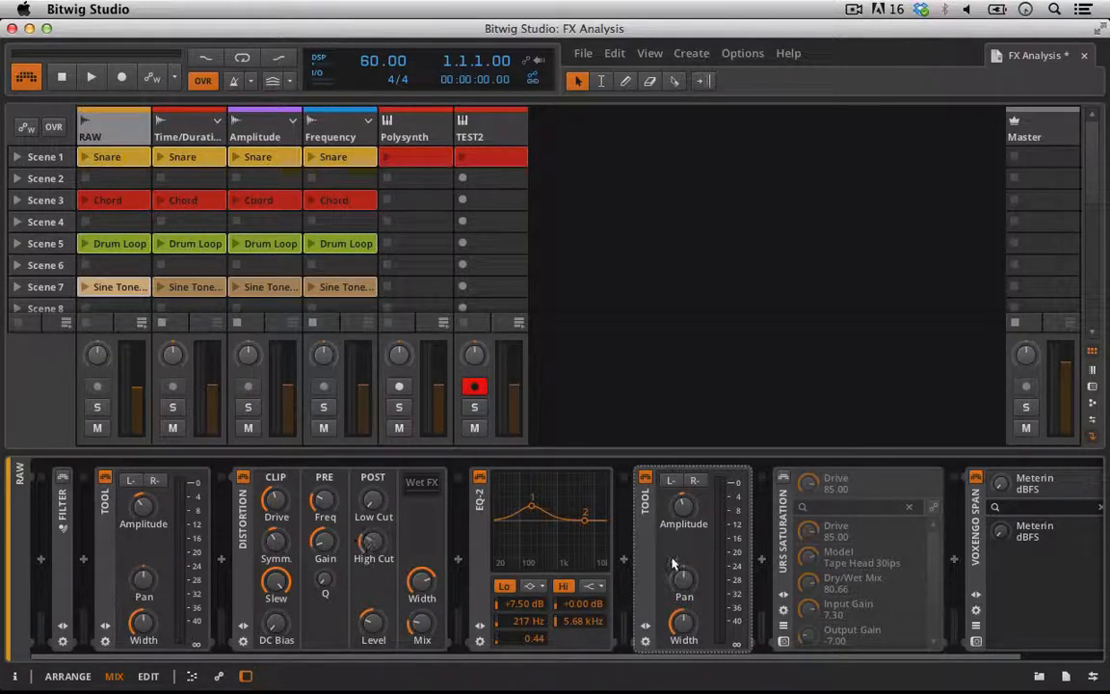
{"action": "left_click", "coordinate": [247, 515]}
{"action": "key", "text": "Delete"}
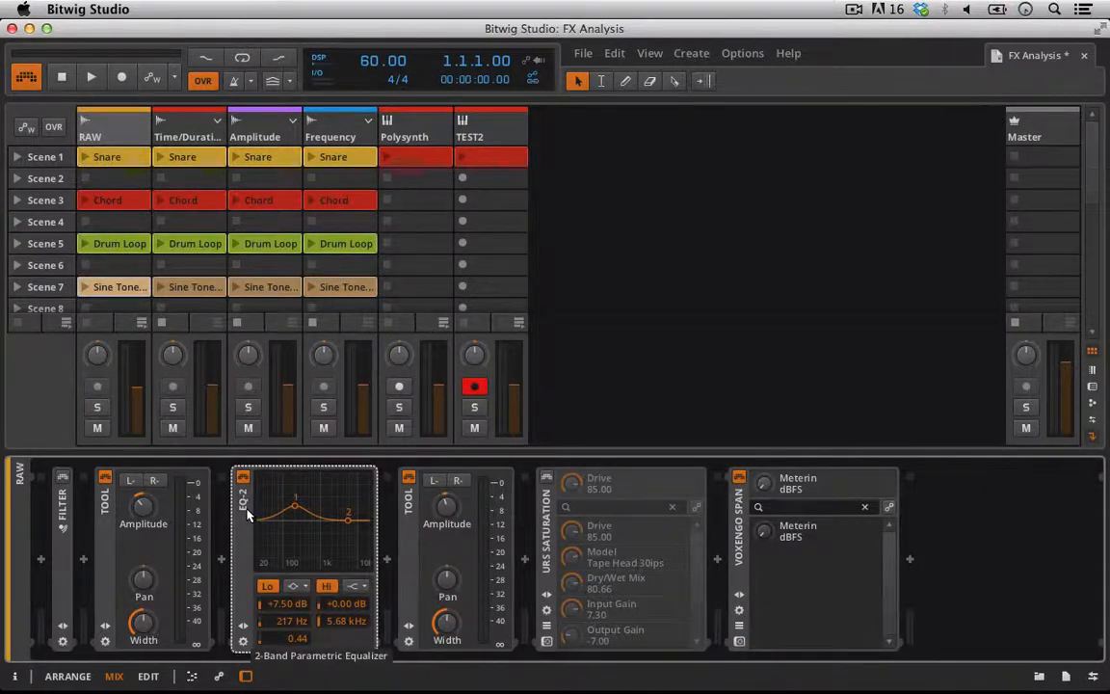
{"action": "key", "text": "Delete"}
{"action": "key", "text": "Delete"}
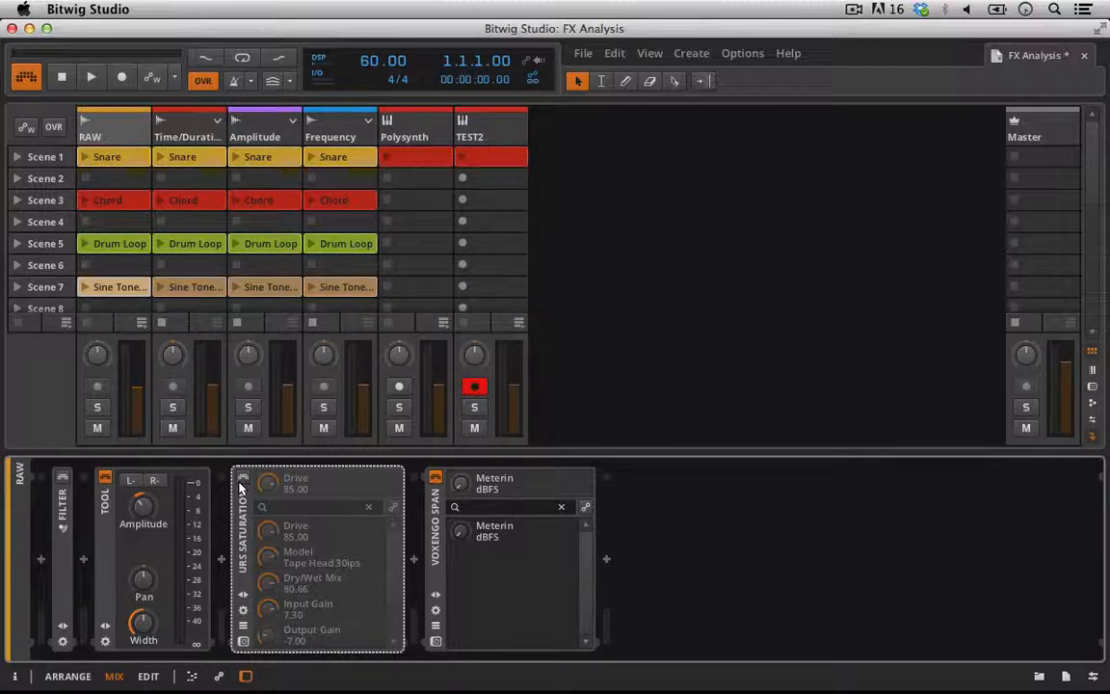
Step: Activate URS Saturation on RAW and, in its plug-in window, set input to +3.7, drive to 61% and dry/wet mix to 70%
{"action": "left_click", "coordinate": [242, 481]}
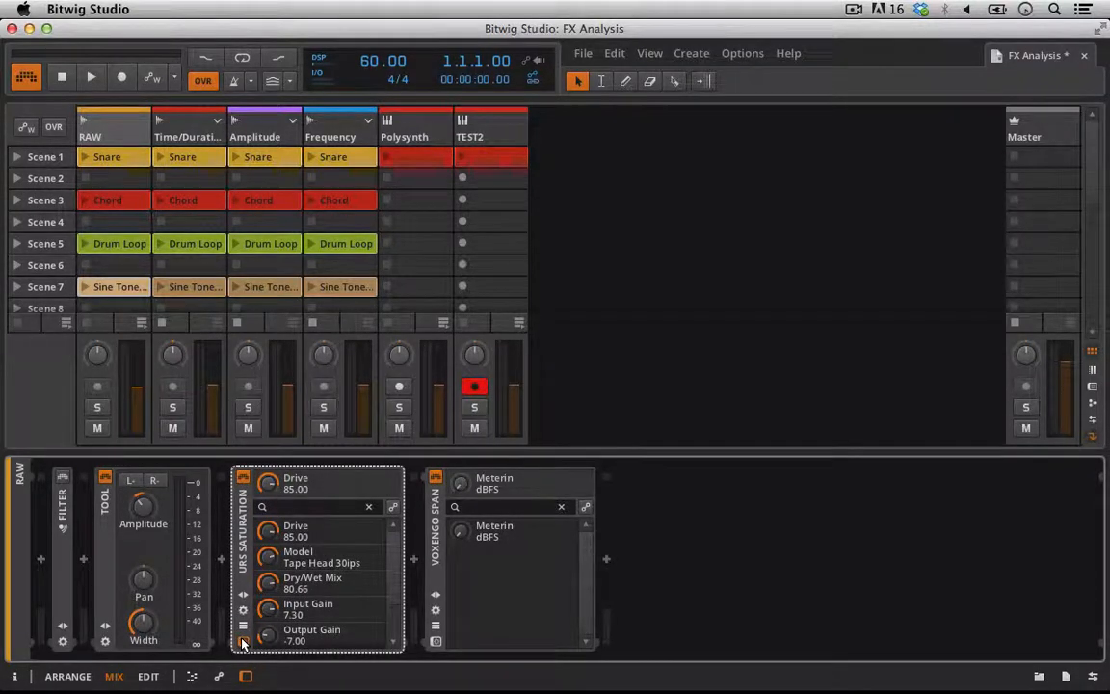
{"action": "left_click", "coordinate": [242, 641]}
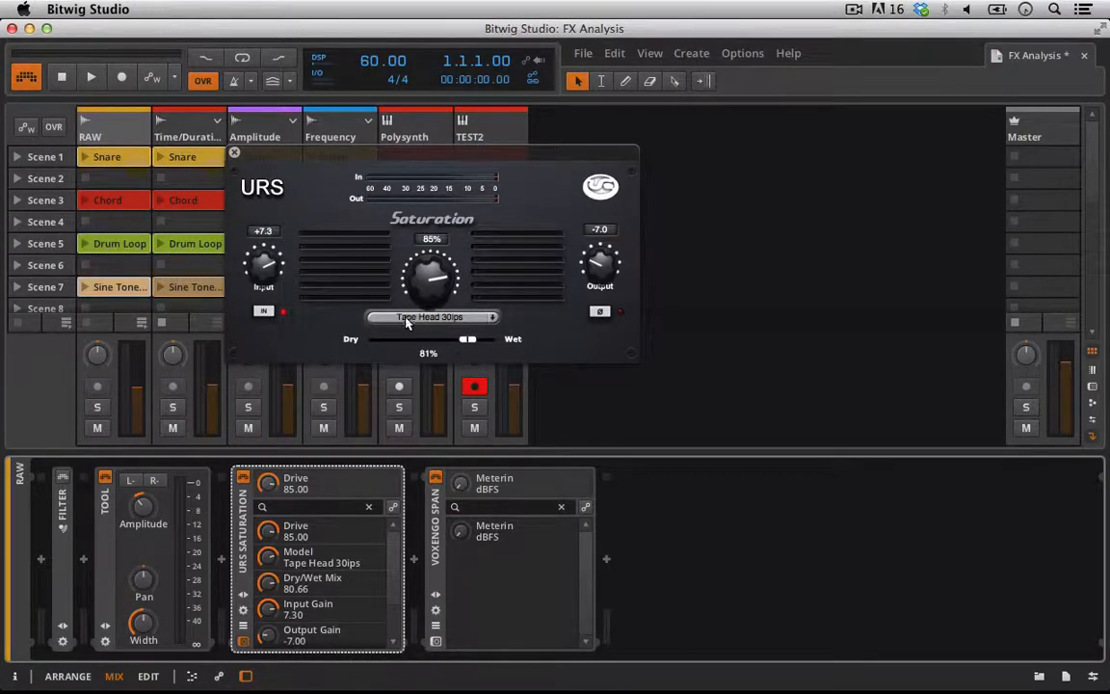
{"action": "left_click_drag", "start_coordinate": [433, 278], "coordinate": [415, 379]}
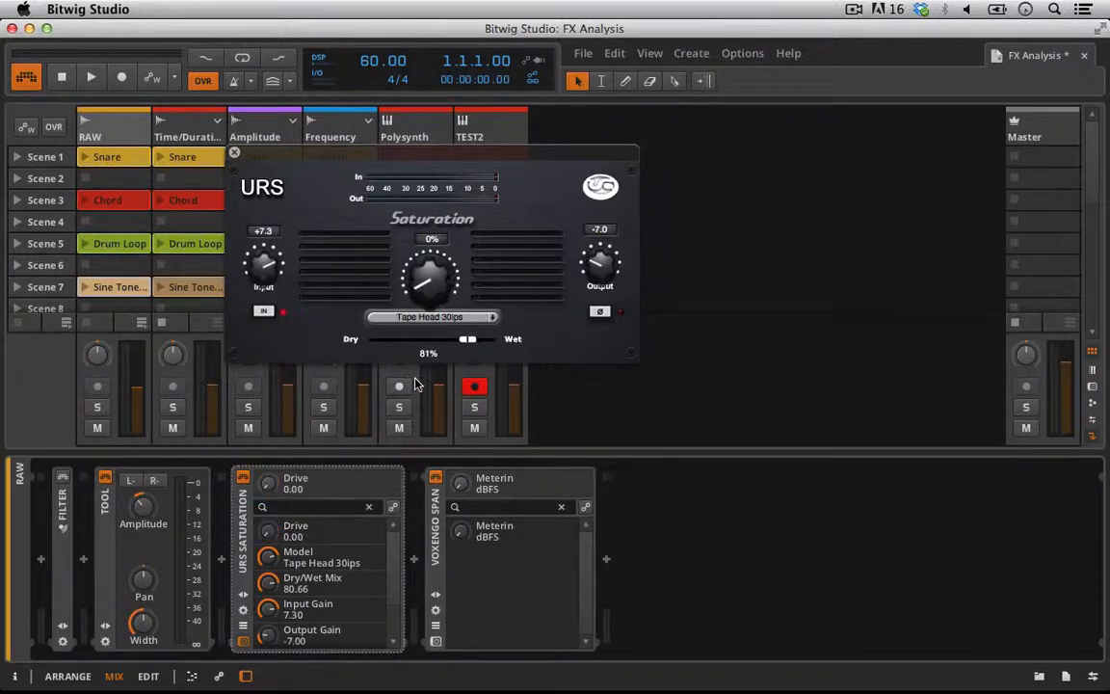
{"action": "left_click_drag", "start_coordinate": [265, 272], "coordinate": [235, 235]}
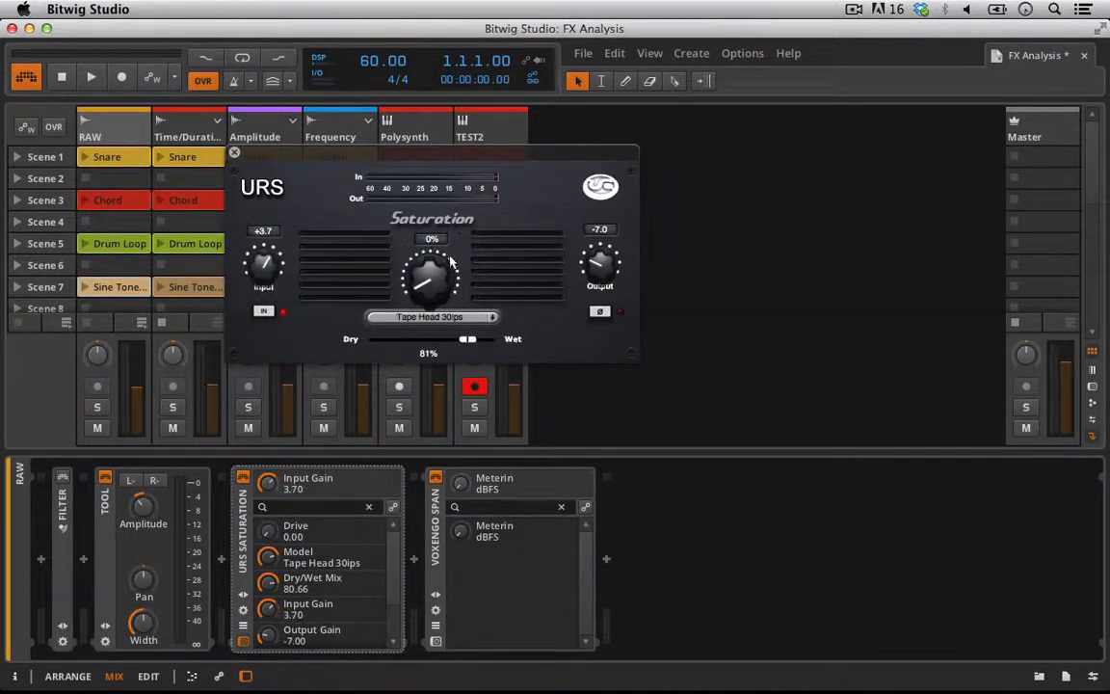
{"action": "left_click_drag", "start_coordinate": [438, 277], "coordinate": [404, 205]}
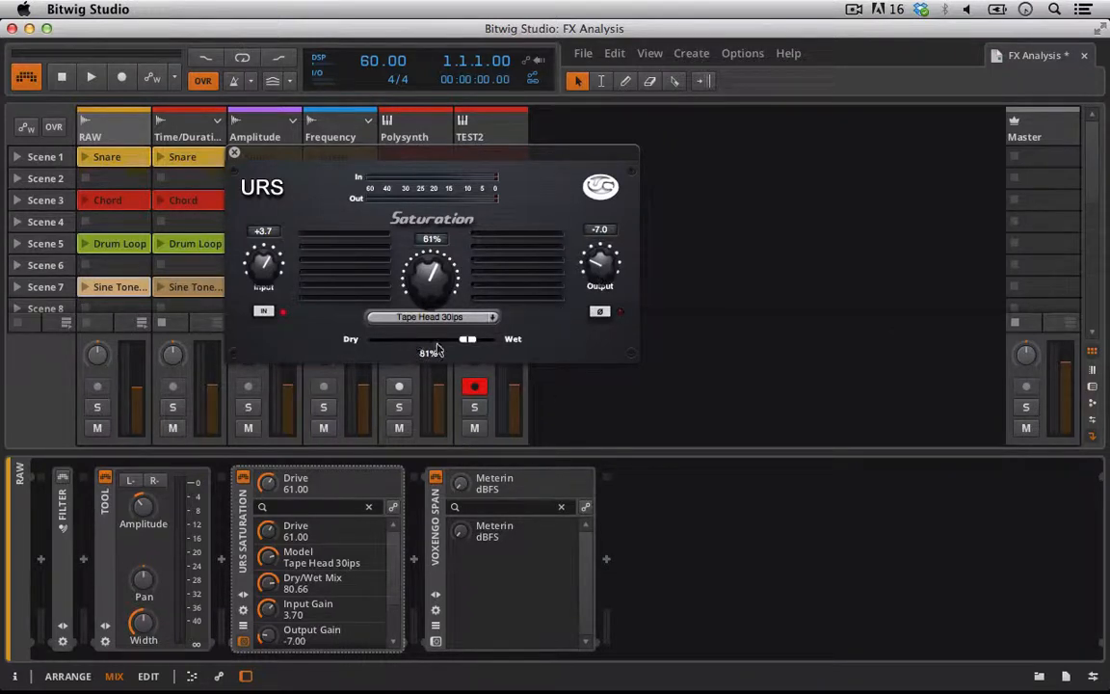
{"action": "left_click_drag", "start_coordinate": [462, 351], "coordinate": [431, 333]}
Step: Look through URS Saturation's available tube, tape head and transformer models, keeping Tape Head 30ips
{"action": "left_click", "coordinate": [422, 318]}
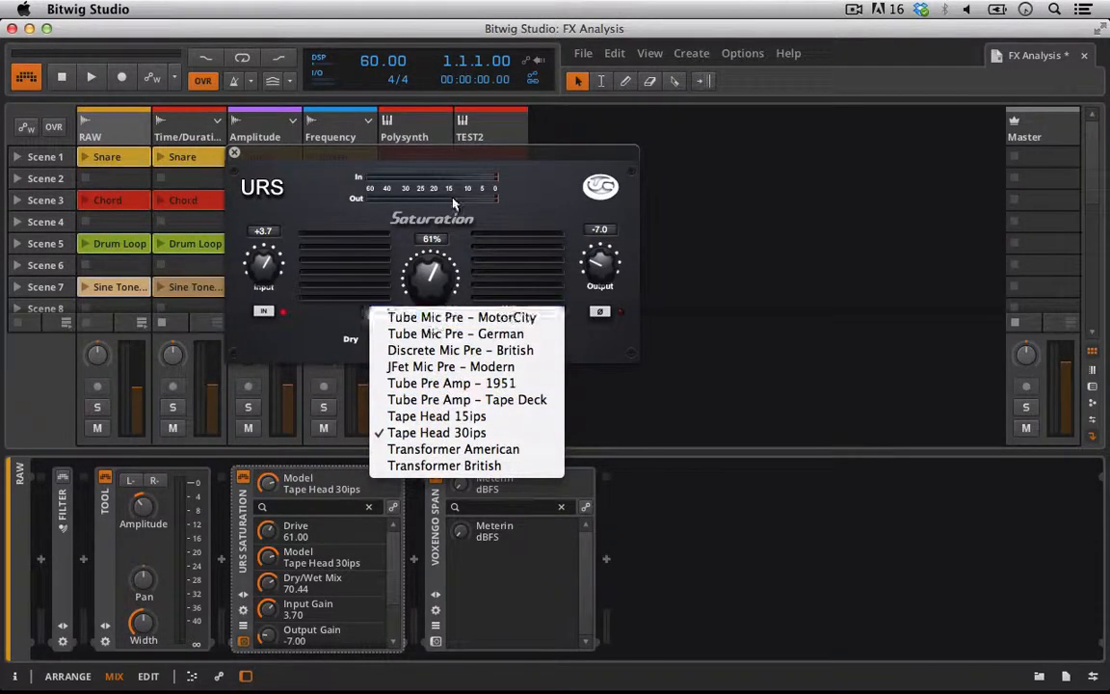
{"action": "left_click", "coordinate": [413, 157]}
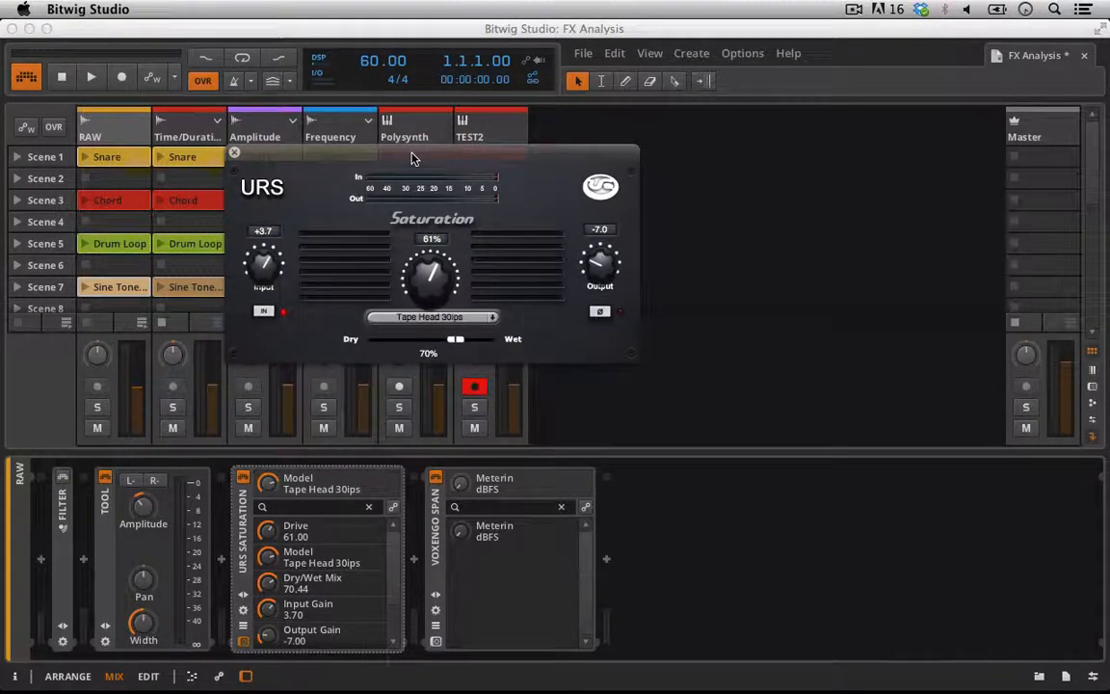
{"action": "left_click", "coordinate": [417, 317]}
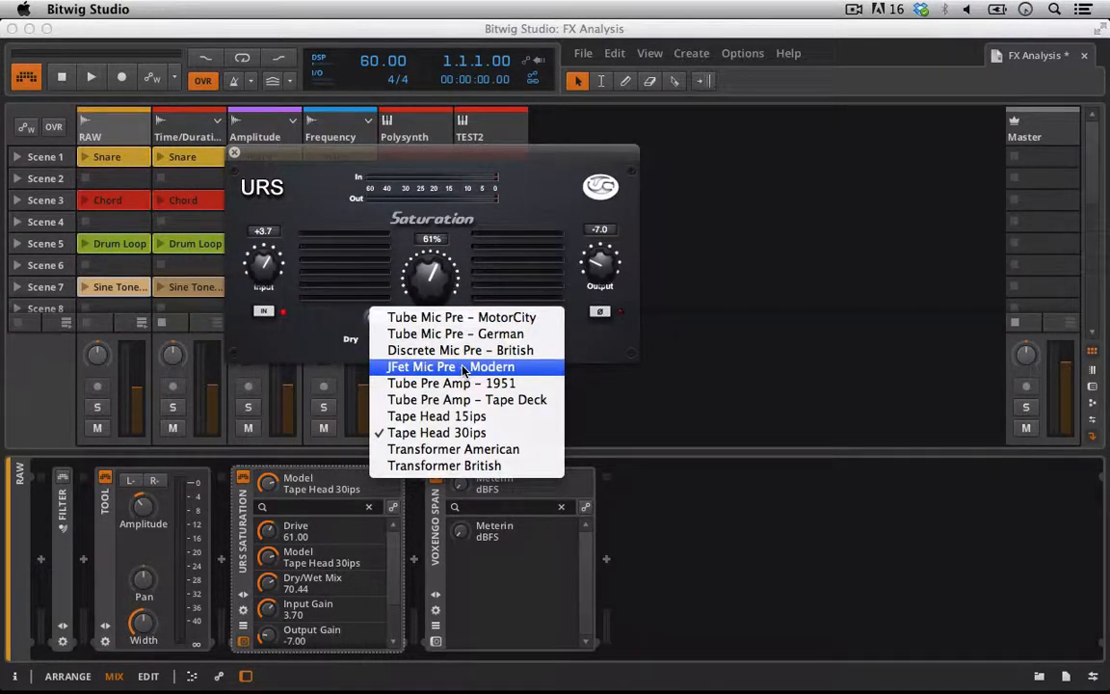
{"action": "left_click", "coordinate": [462, 157]}
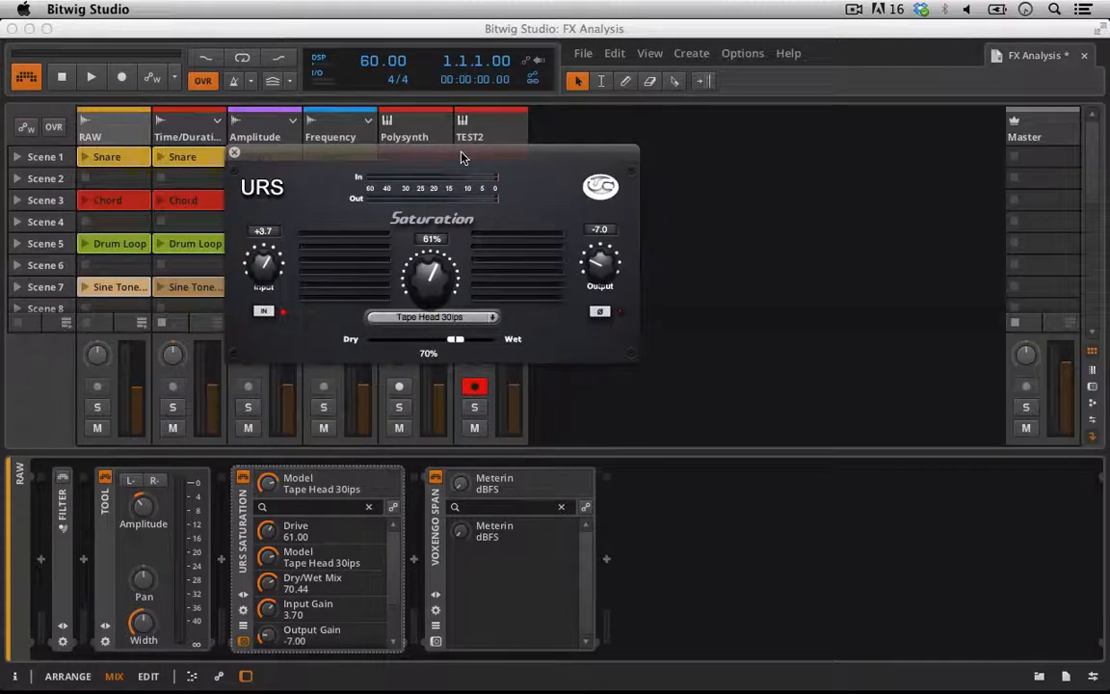
Step: Move the URS Saturation window clear of the tracks and copy the URS Saturation device from the RAW chain
{"action": "left_click_drag", "start_coordinate": [462, 157], "coordinate": [783, 160]}
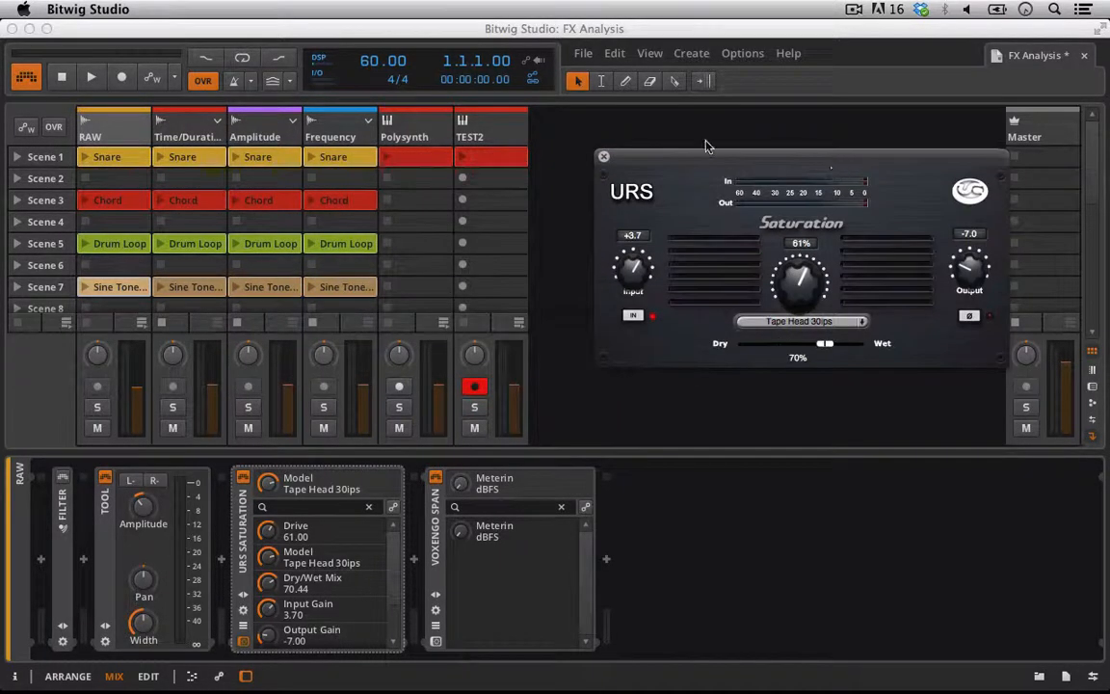
{"action": "left_click", "coordinate": [490, 126]}
{"action": "scroll", "coordinate": [403, 567], "scroll_direction": "right", "scroll_amount": 8}
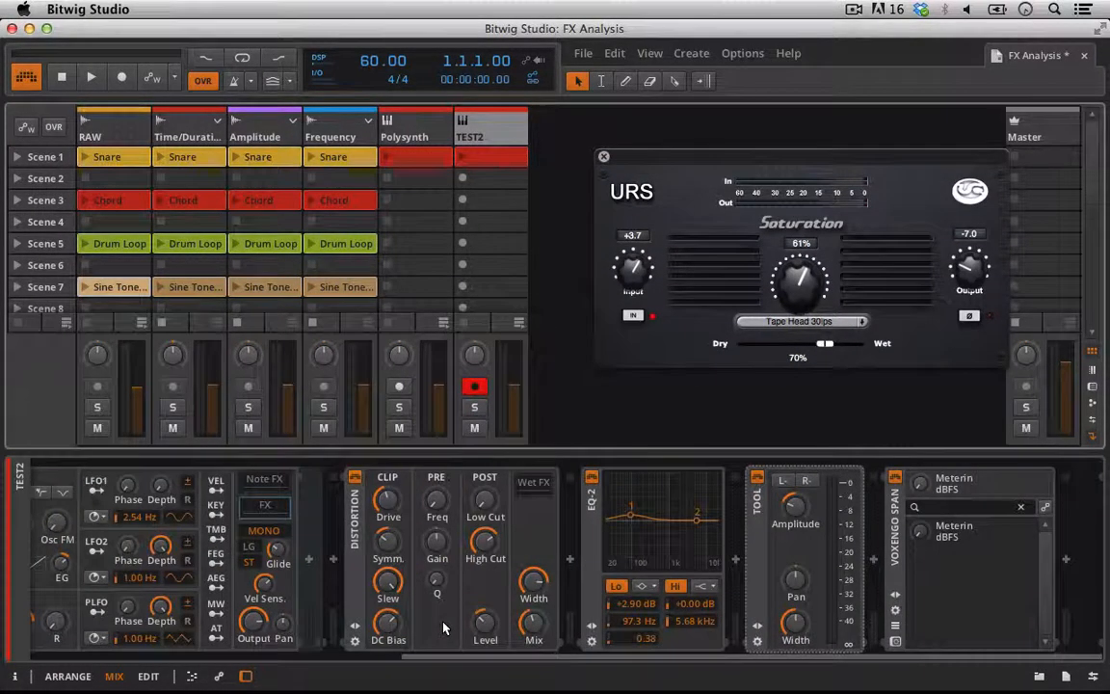
{"action": "left_click", "coordinate": [400, 135]}
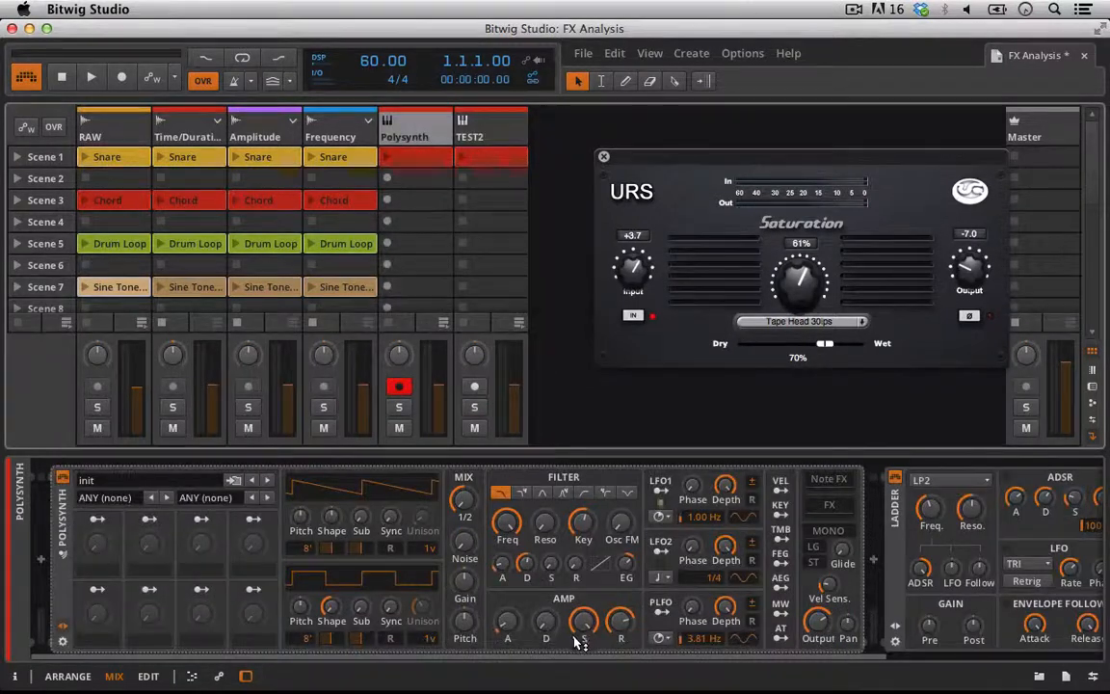
{"action": "left_click", "coordinate": [130, 143]}
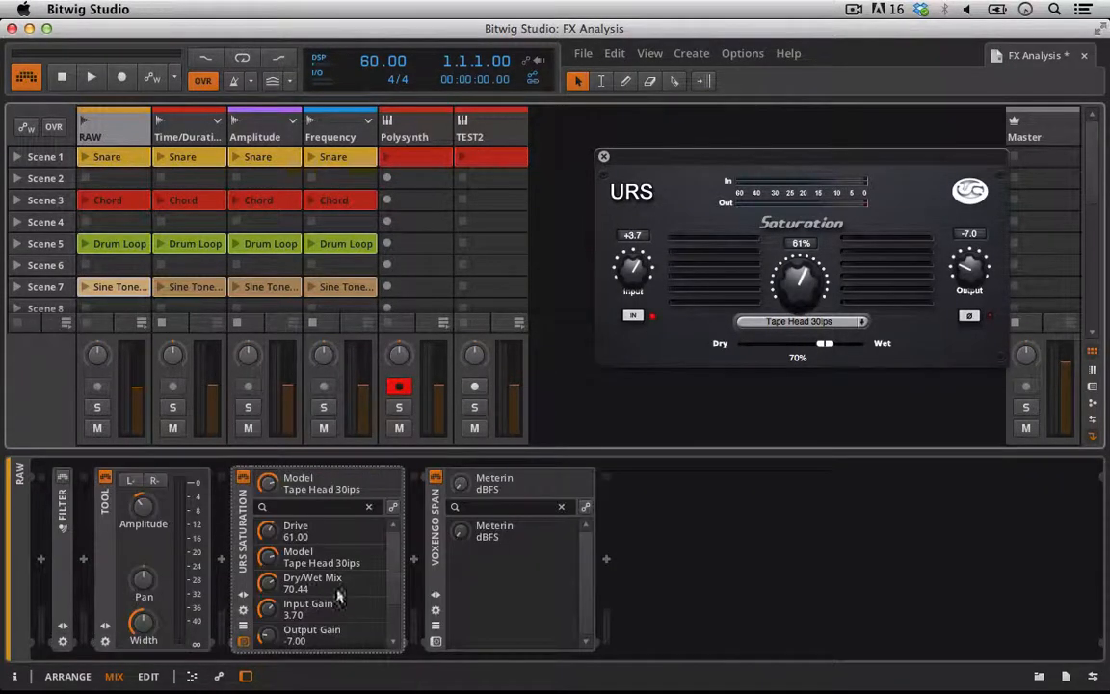
{"action": "left_click", "coordinate": [249, 530]}
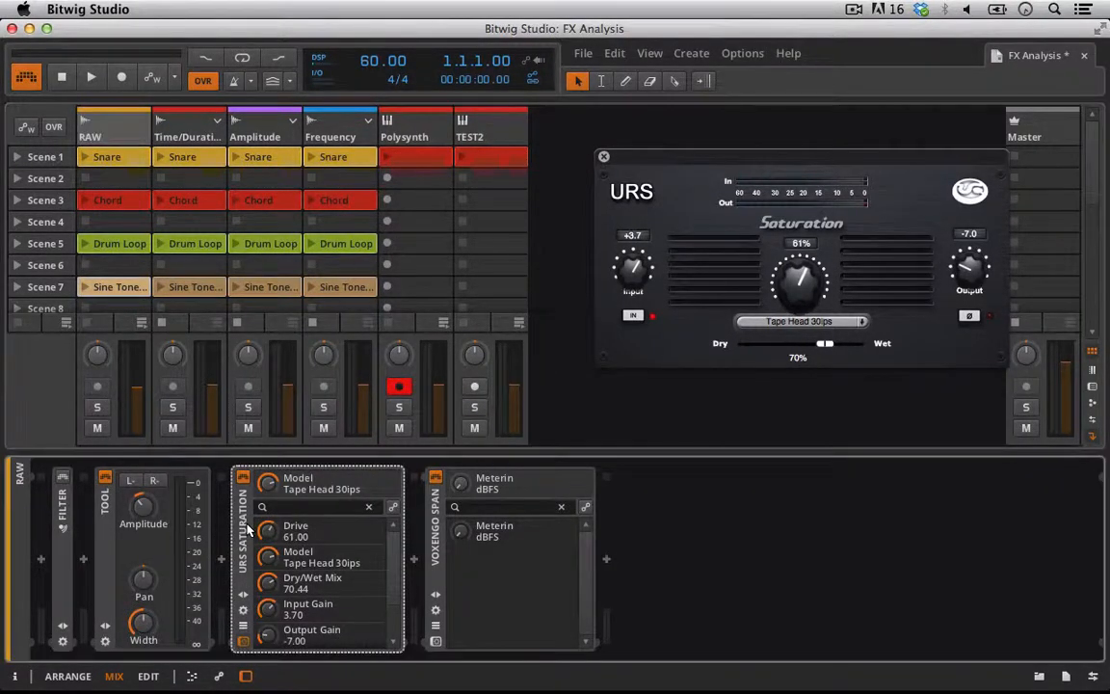
Step: Delete the Distortion, EQ-2 and Tool from the TEST2 device chain
{"action": "left_click", "coordinate": [472, 133]}
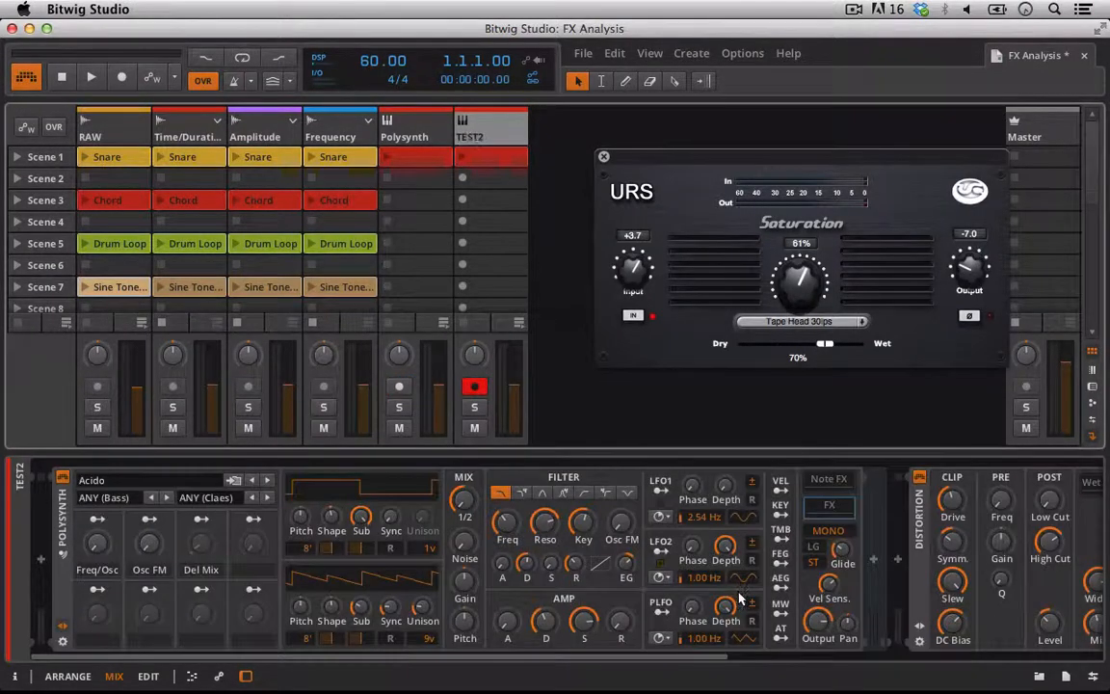
{"action": "left_click", "coordinate": [354, 517]}
{"action": "key", "text": "Delete"}
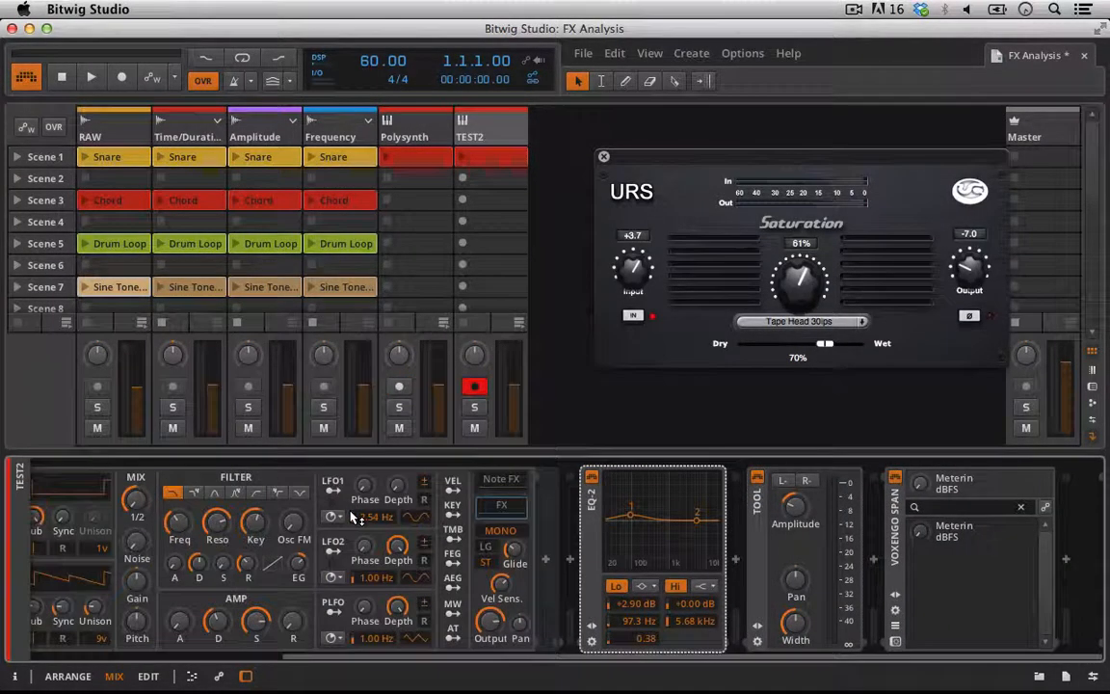
{"action": "key", "text": "Delete"}
{"action": "key", "text": "Delete"}
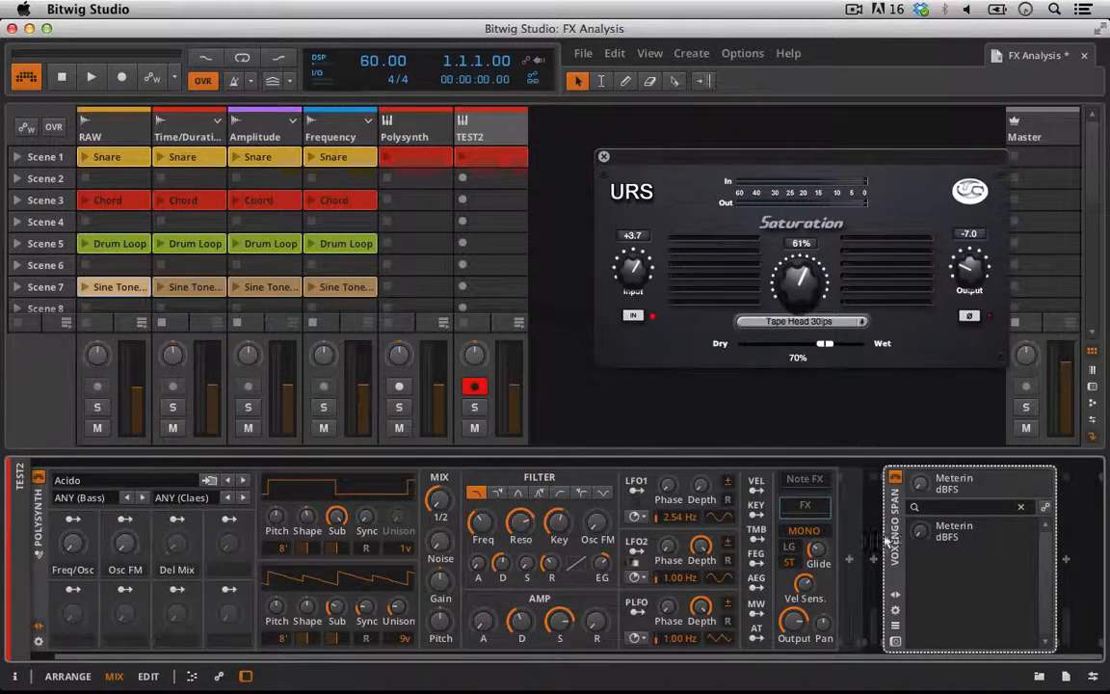
Step: Paste the copied URS Saturation into the TEST2 chain and place it ahead of Voxengo SPAN
{"action": "key", "text": "super+v"}
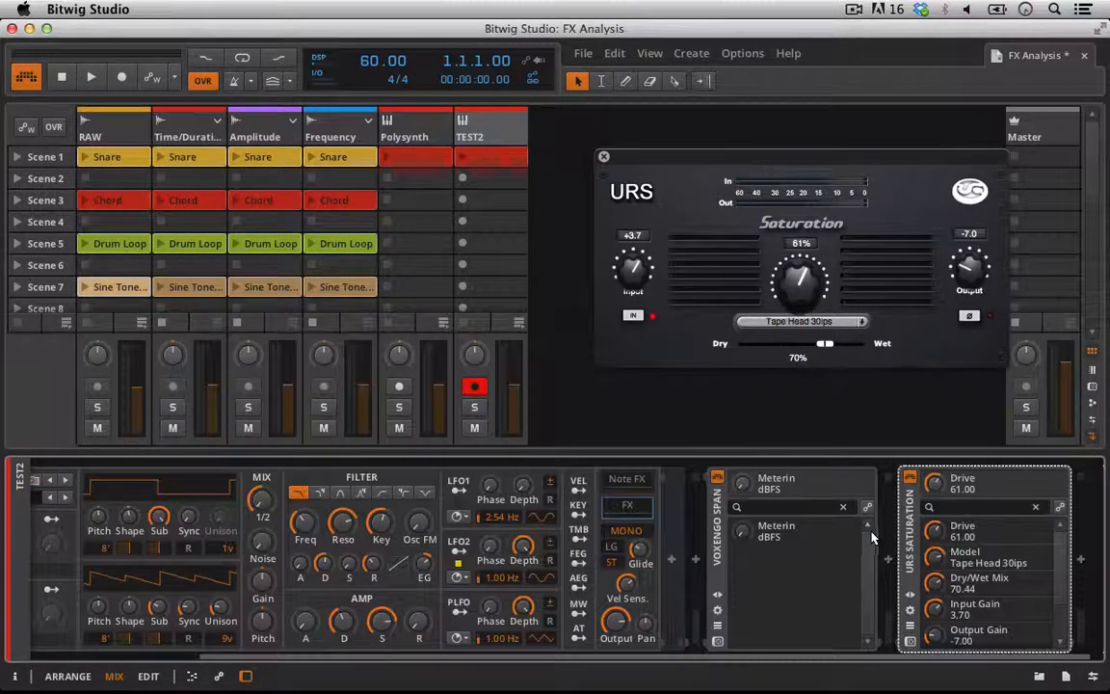
{"action": "left_click_drag", "start_coordinate": [920, 530], "coordinate": [732, 529]}
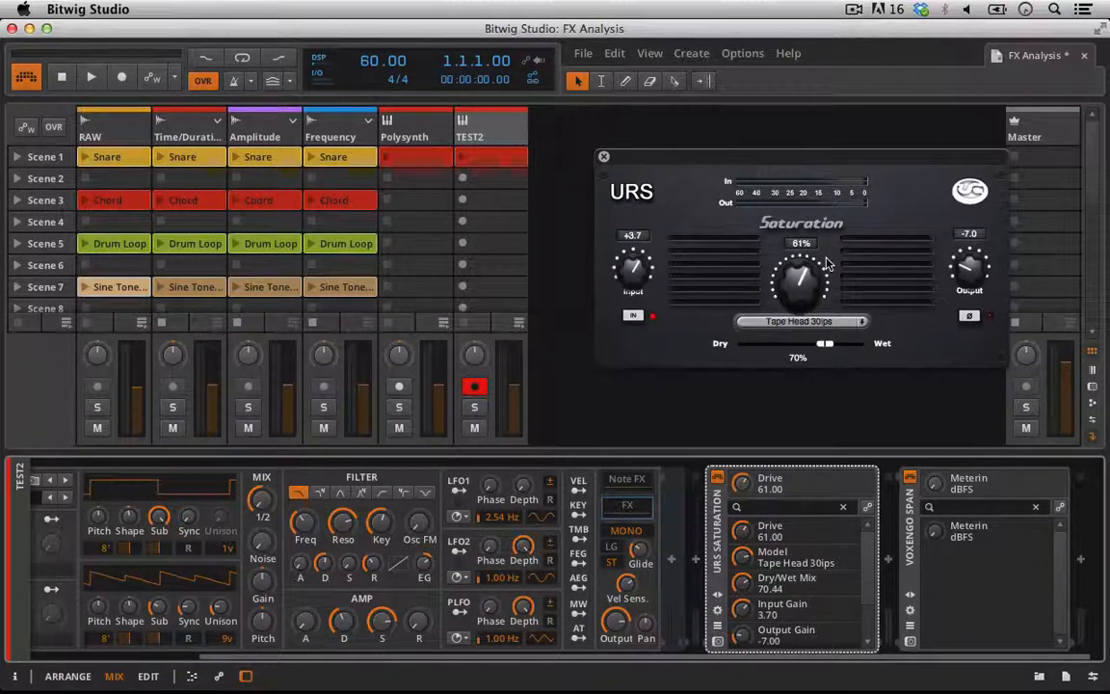
Step: Set drive to 100% and the dry/wet mix to 72% in the open URS Saturation window while auditioning the synth
{"action": "key", "text": "space"}
{"action": "key", "text": "space"}
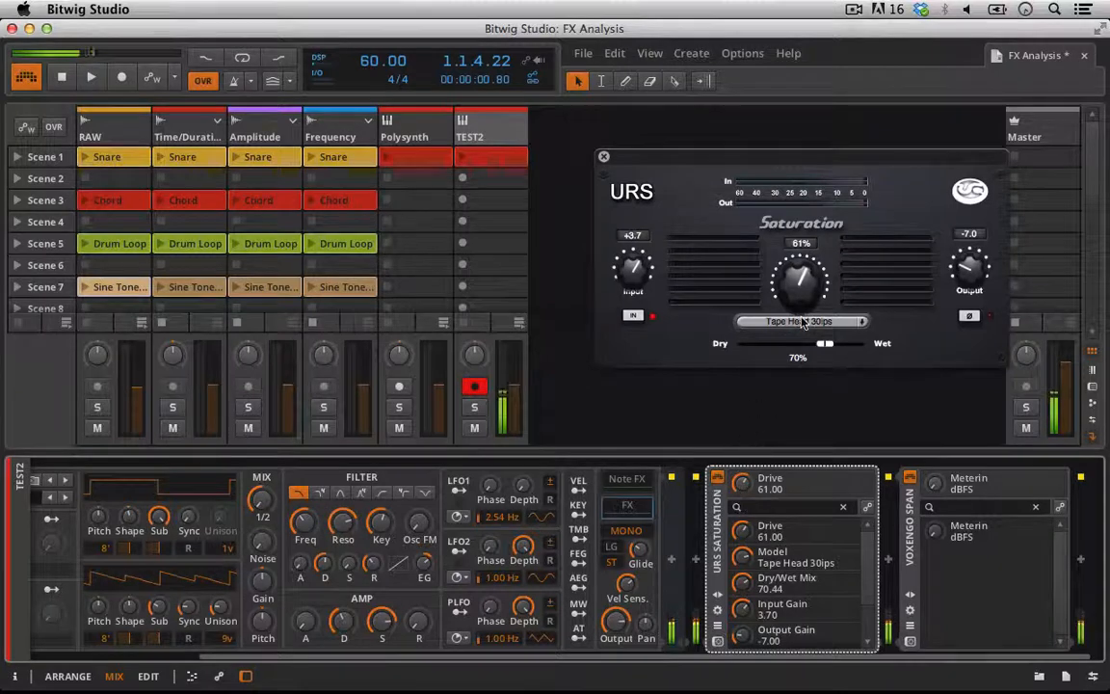
{"action": "mouse_move", "coordinate": [801, 276]}
{"action": "left_mouse_down"}
{"action": "mouse_move", "coordinate": [799, 242]}
{"action": "mouse_move", "coordinate": [800, 279]}
{"action": "left_mouse_up"}
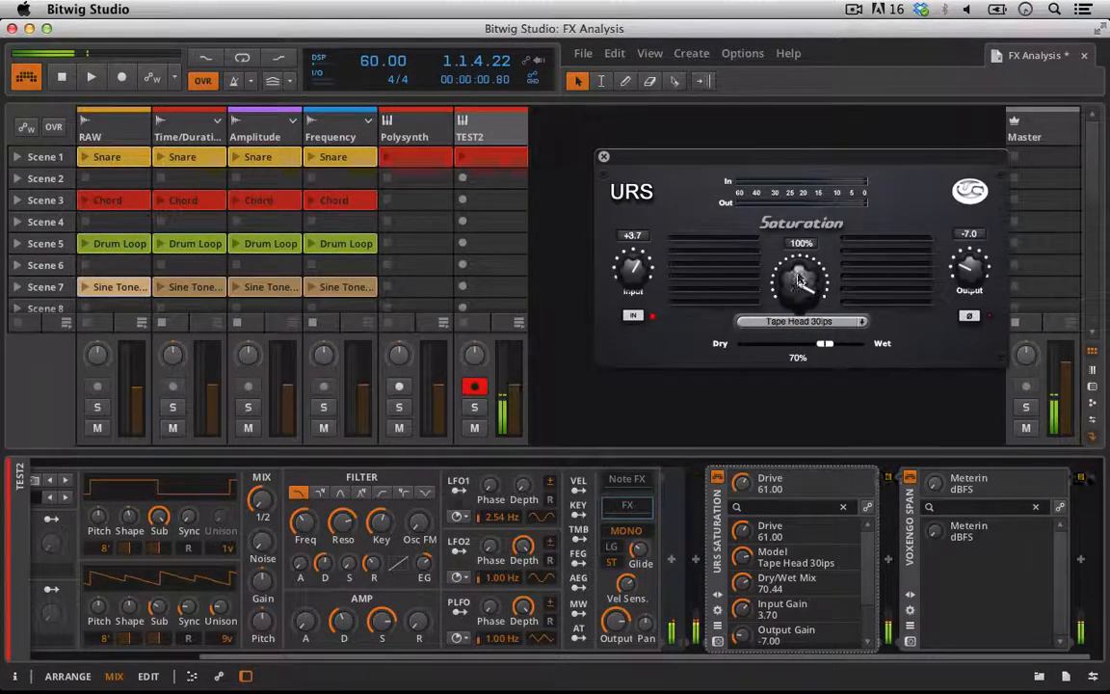
{"action": "mouse_move", "coordinate": [833, 352]}
{"action": "left_mouse_down"}
{"action": "mouse_move", "coordinate": [844, 349]}
{"action": "mouse_move", "coordinate": [826, 351]}
{"action": "left_mouse_up"}
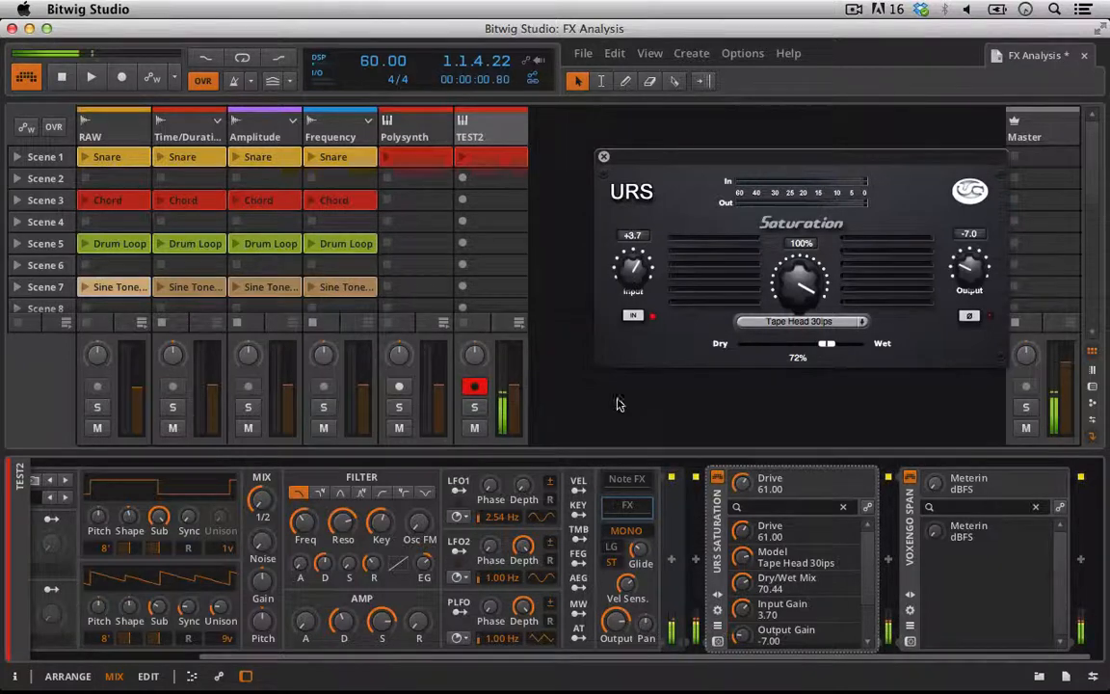
Step: Compare the TEST2 synth with its URS Saturation bypassed and active, leaving the device on
{"action": "left_click", "coordinate": [718, 519]}
{"action": "left_click", "coordinate": [717, 479]}
{"action": "left_click", "coordinate": [717, 479]}
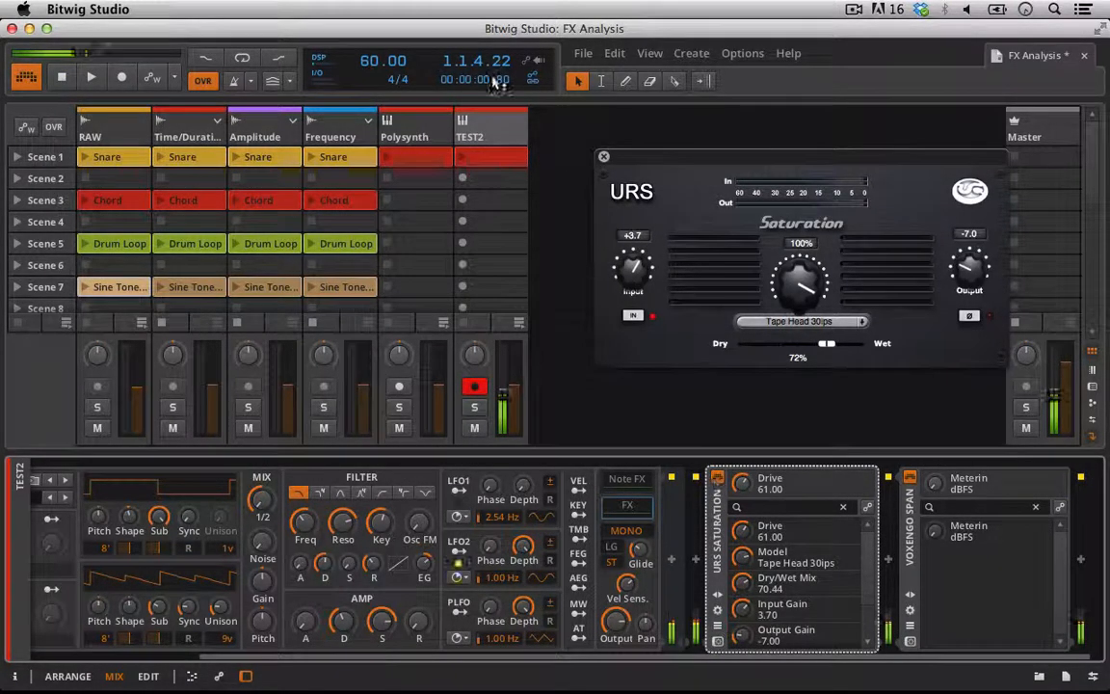
{"action": "left_click", "coordinate": [487, 129]}
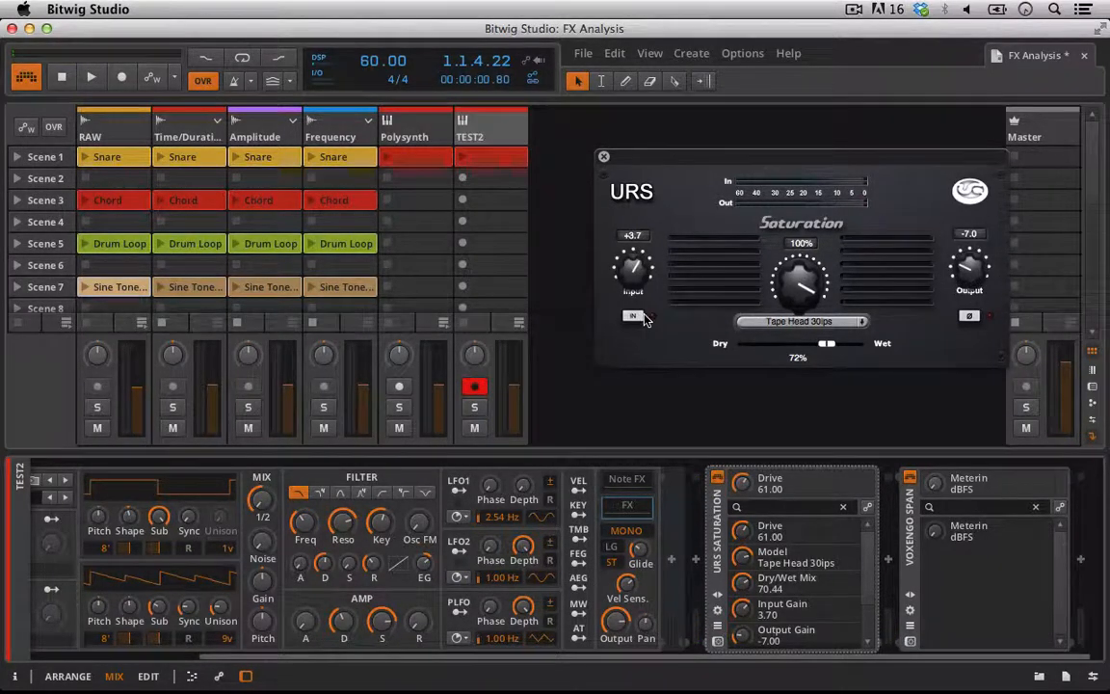
Step: Raise the input gain in the open URS Saturation window to +4.1 and close the window
{"action": "left_click_drag", "start_coordinate": [640, 270], "coordinate": [637, 266]}
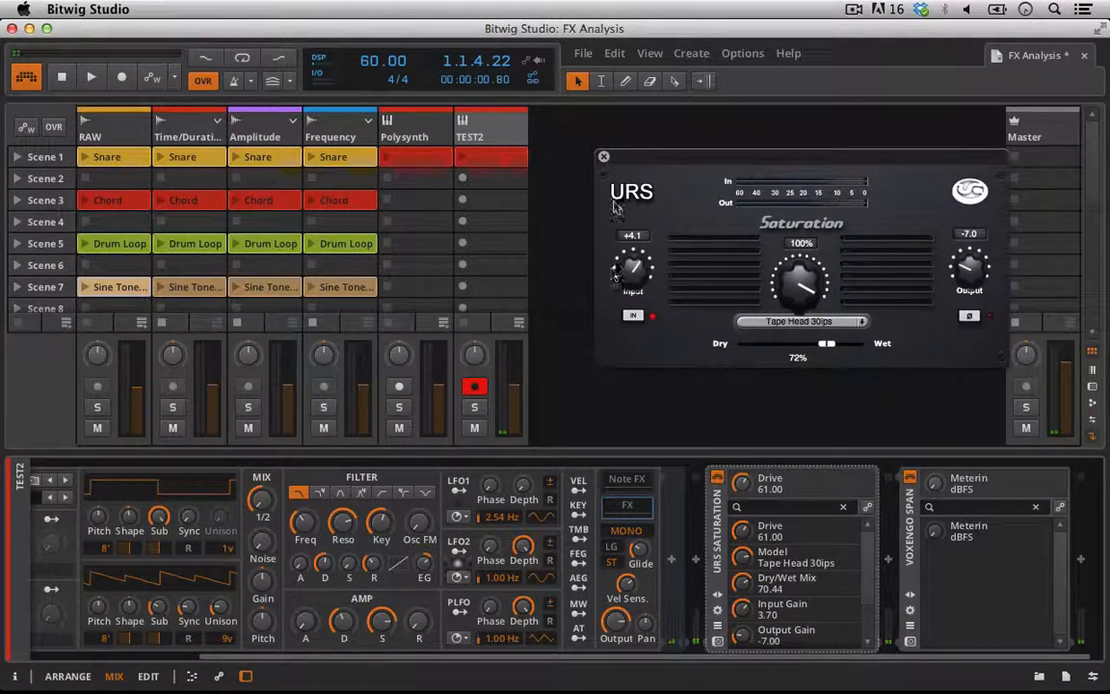
{"action": "left_click", "coordinate": [605, 157]}
Step: Launch the Chord clip on the RAW track and open that track's URS Saturation plug-in window
{"action": "left_click", "coordinate": [84, 126]}
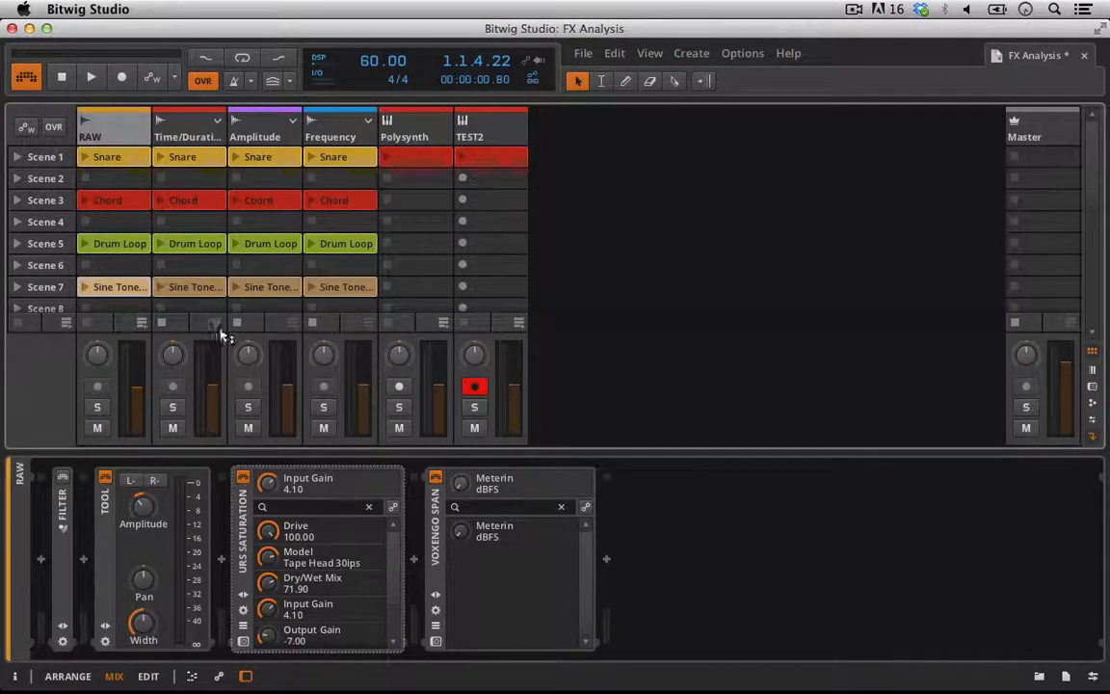
{"action": "double_click", "coordinate": [97, 197]}
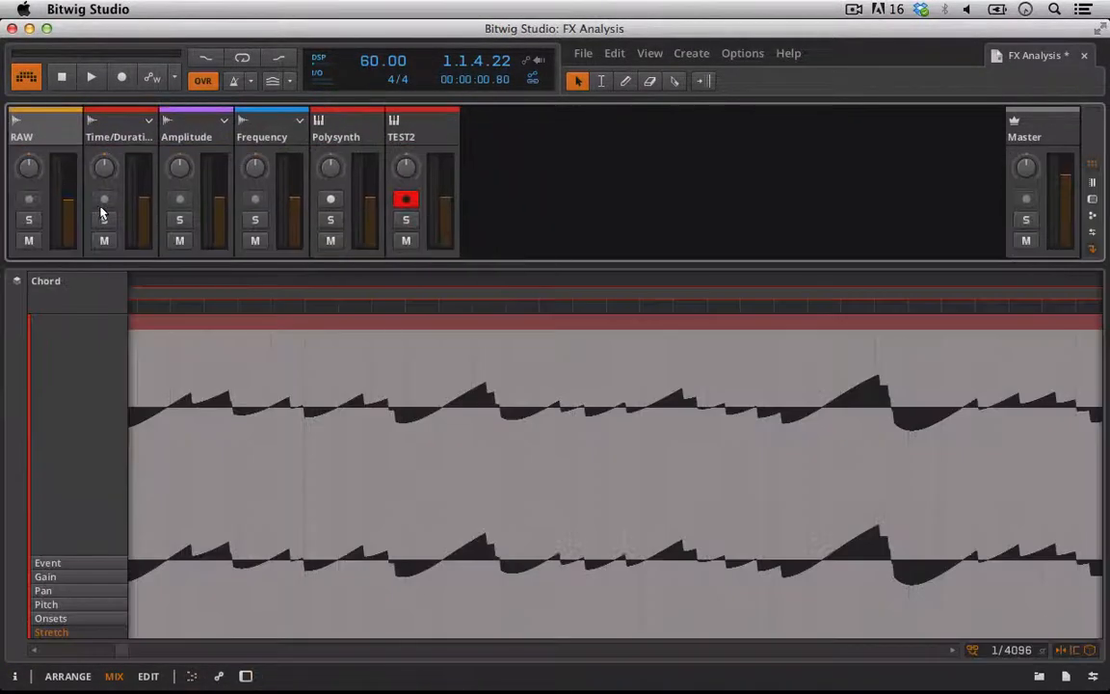
{"action": "double_click", "coordinate": [48, 123]}
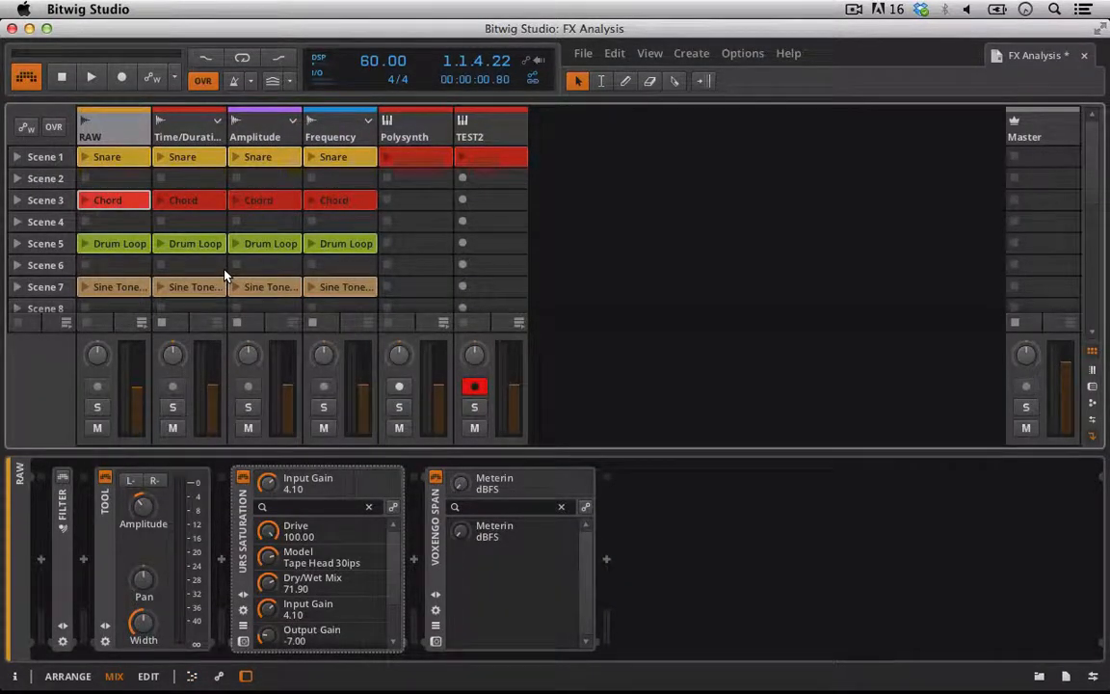
{"action": "right_click", "coordinate": [83, 200]}
{"action": "left_click", "coordinate": [84, 205]}
{"action": "left_click", "coordinate": [84, 201]}
{"action": "left_click", "coordinate": [241, 509]}
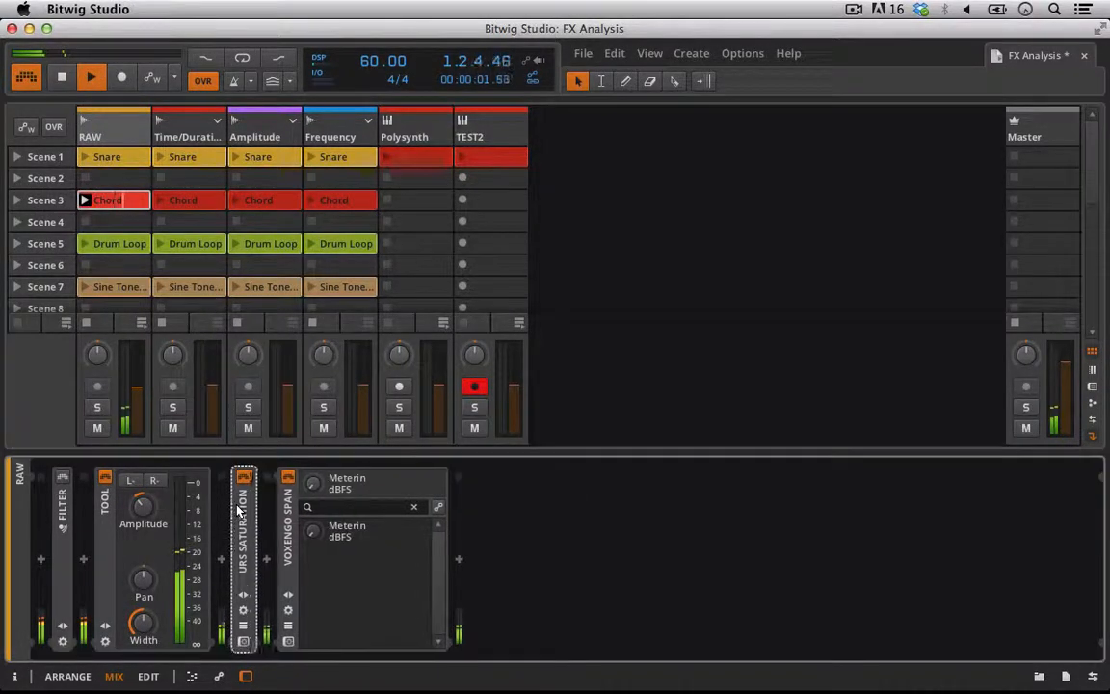
{"action": "left_click", "coordinate": [241, 509]}
{"action": "left_click", "coordinate": [242, 641]}
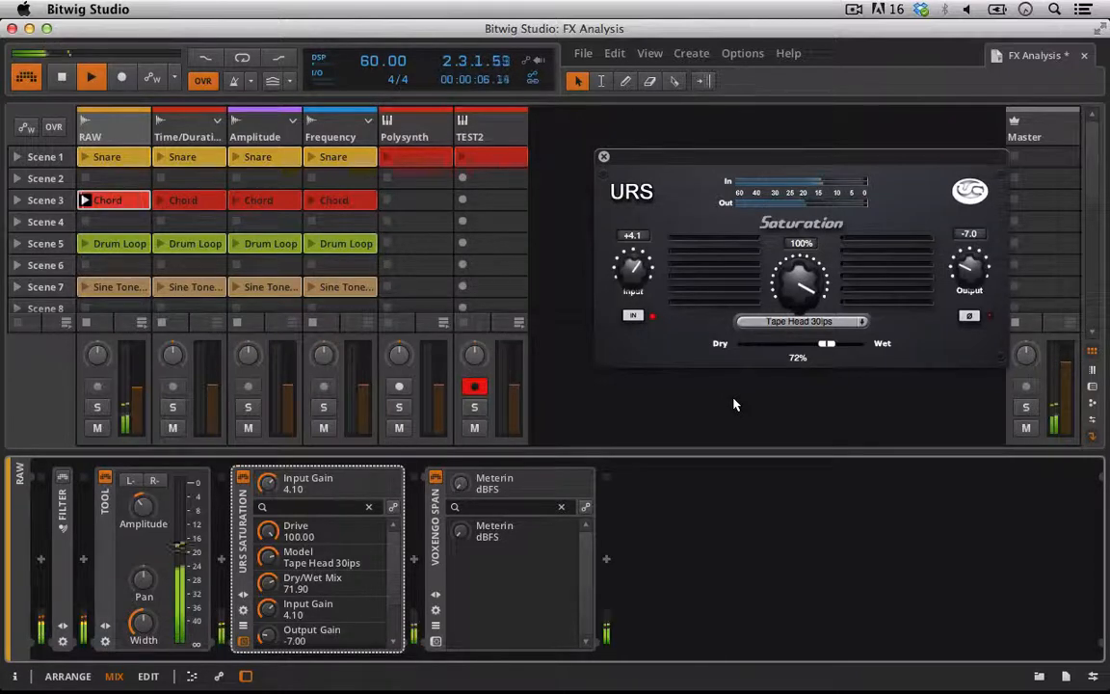
Step: Set URS Saturation's dry/wet mix to 86%, output to -2.2 and input to +6.2, comparing the chord with the plug-in bypassed and active
{"action": "left_click_drag", "start_coordinate": [791, 270], "coordinate": [791, 243]}
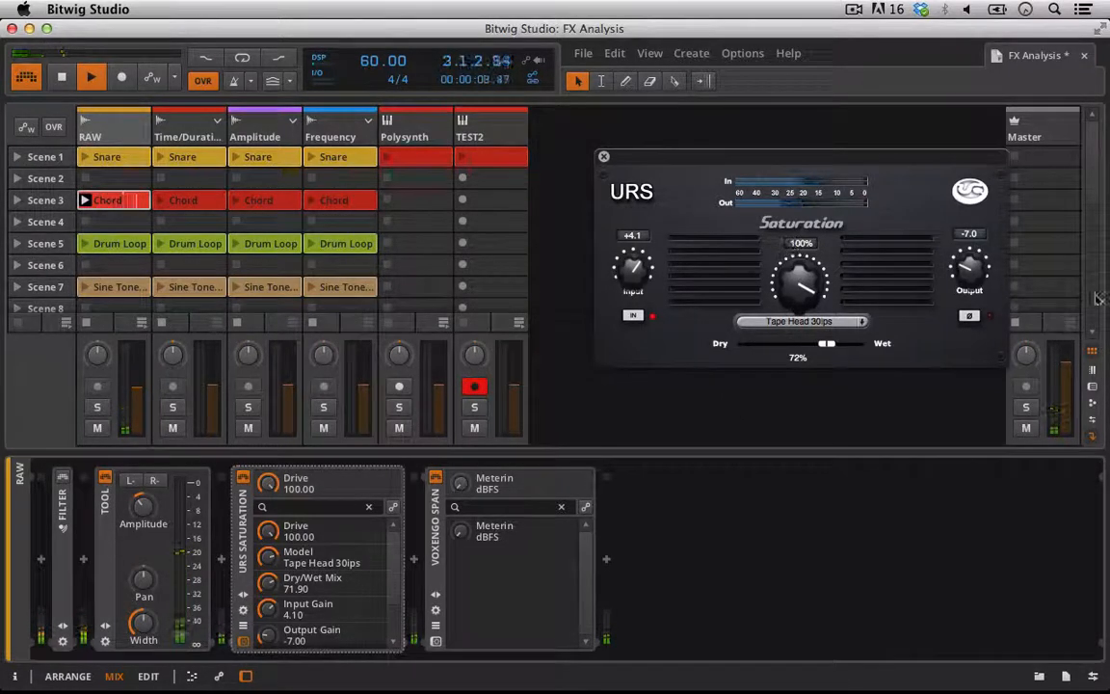
{"action": "left_click_drag", "start_coordinate": [827, 343], "coordinate": [843, 344]}
{"action": "left_click_drag", "start_coordinate": [961, 301], "coordinate": [959, 235]}
{"action": "left_click_drag", "start_coordinate": [632, 270], "coordinate": [636, 253]}
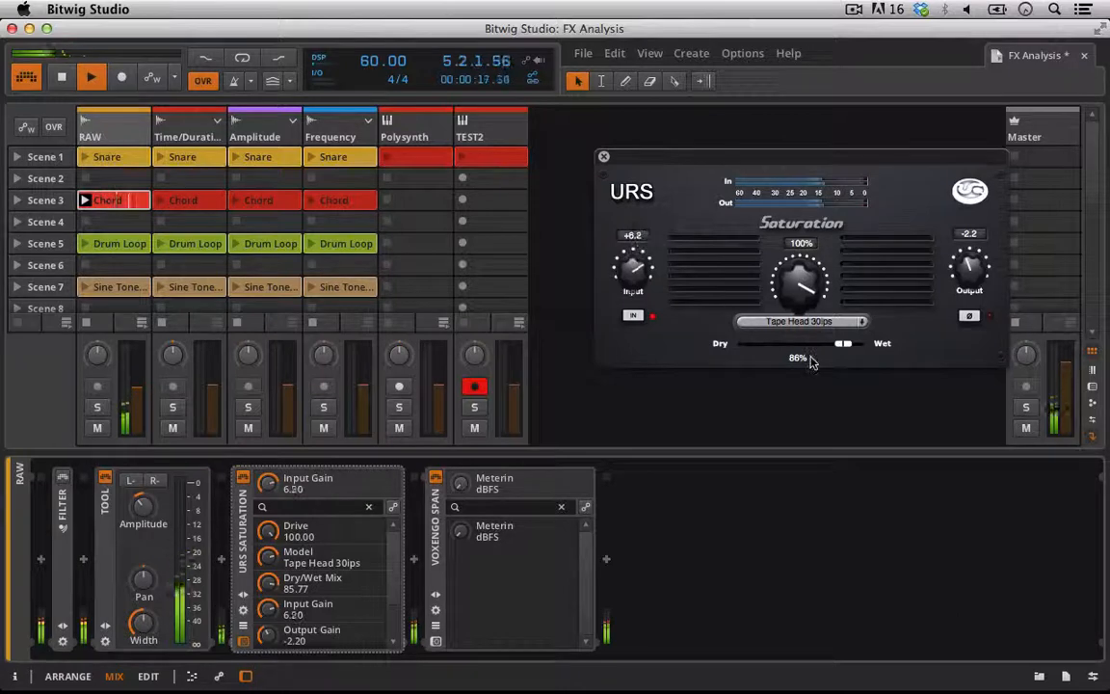
{"action": "left_click", "coordinate": [627, 318]}
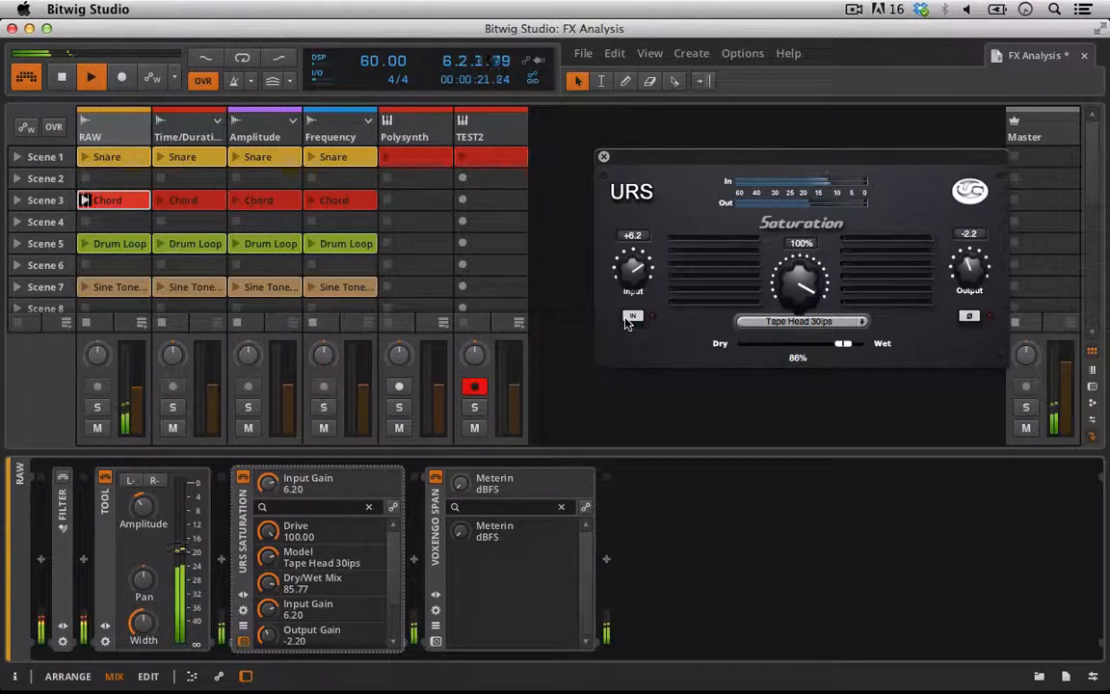
{"action": "left_click", "coordinate": [628, 318]}
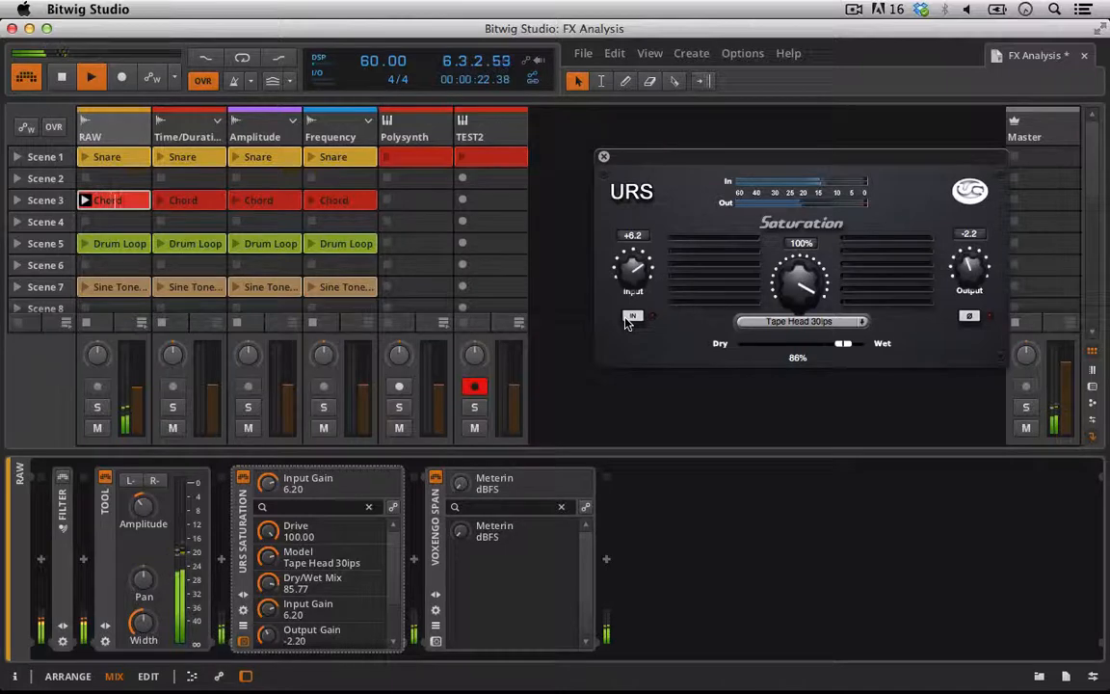
Step: Audition the Tube Mic Pre - MotorCity model at 84% drive and Tube Mic Pre - German at 92% drive on the chord
{"action": "left_click", "coordinate": [792, 323]}
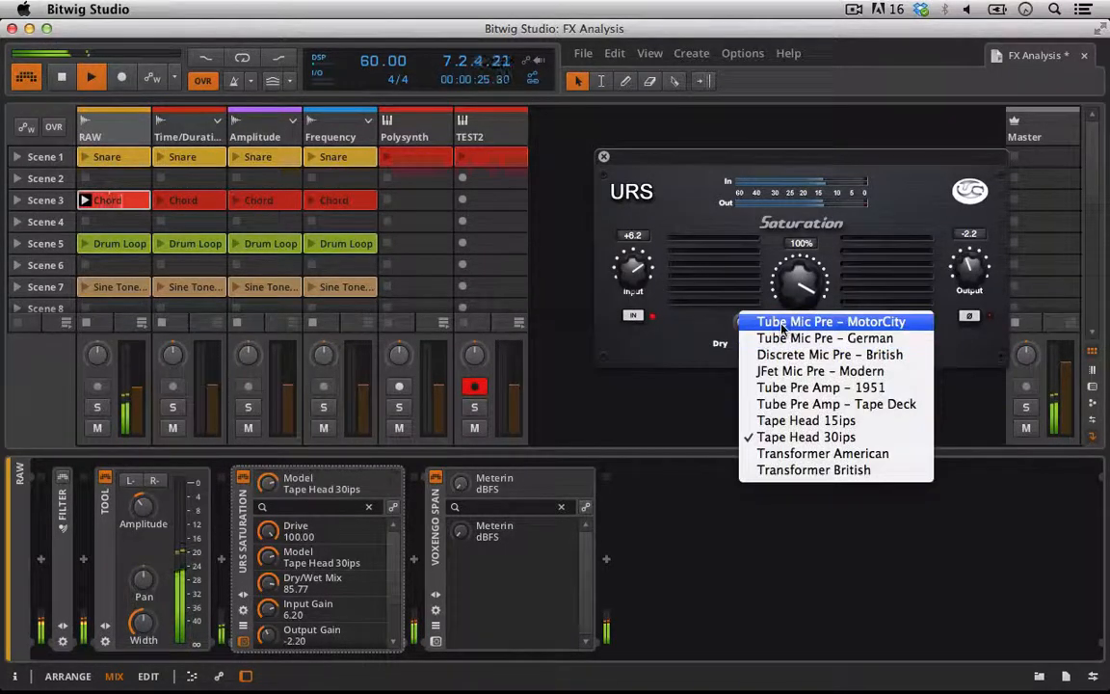
{"action": "left_click", "coordinate": [783, 320]}
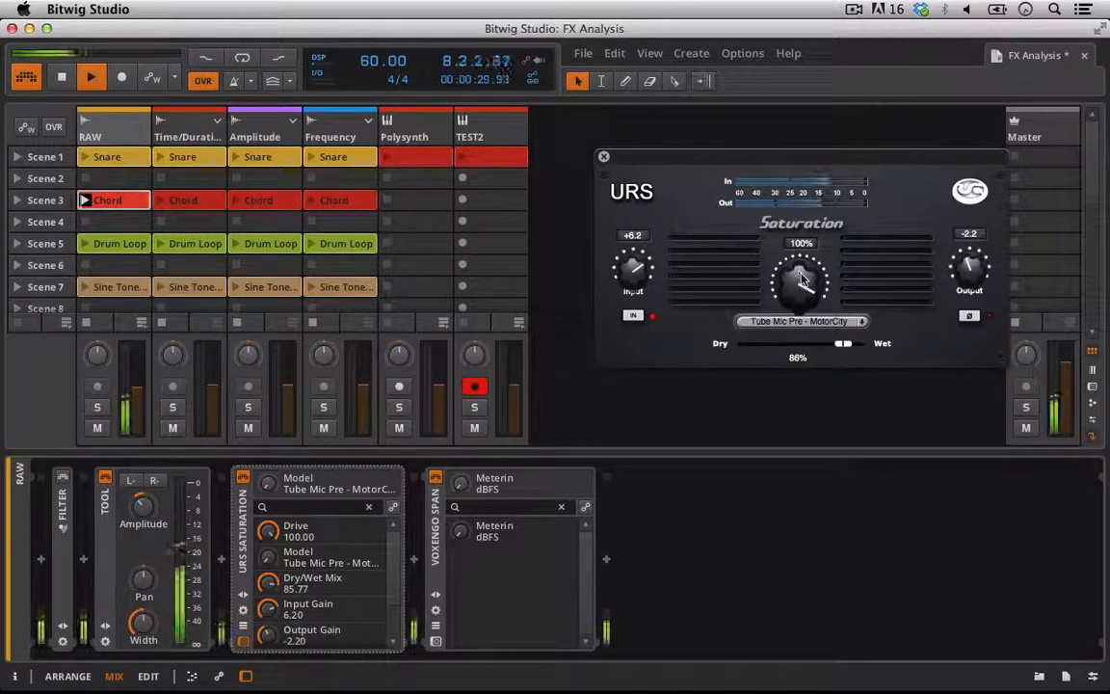
{"action": "left_click_drag", "start_coordinate": [802, 278], "coordinate": [802, 293]}
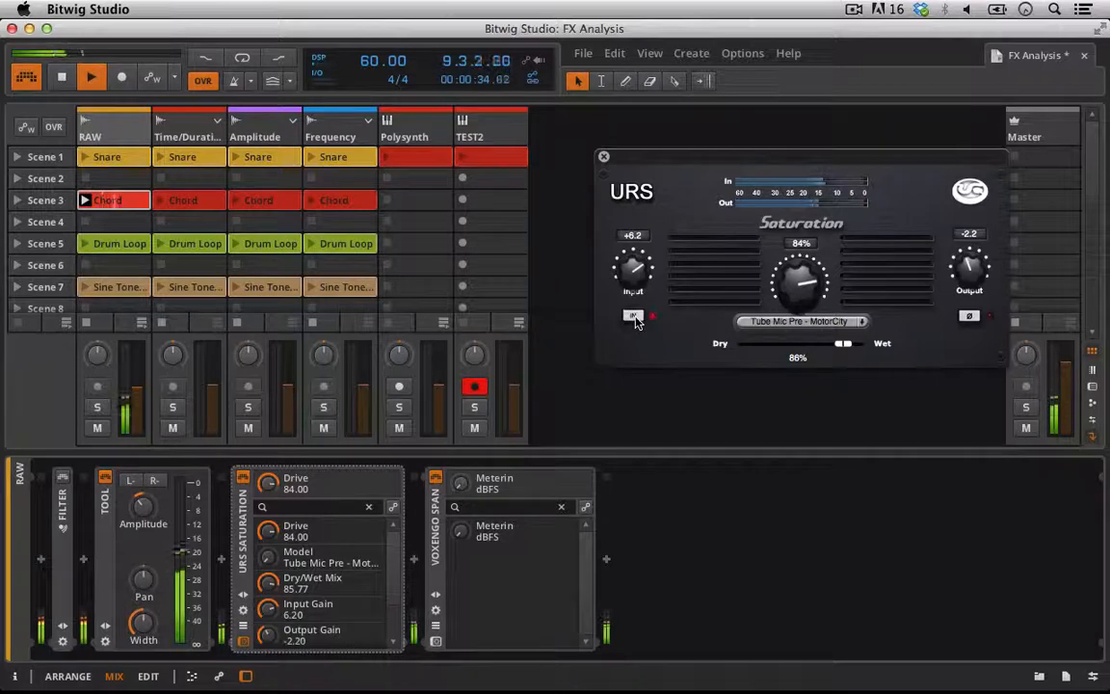
{"action": "left_click", "coordinate": [781, 321]}
{"action": "left_click", "coordinate": [777, 343]}
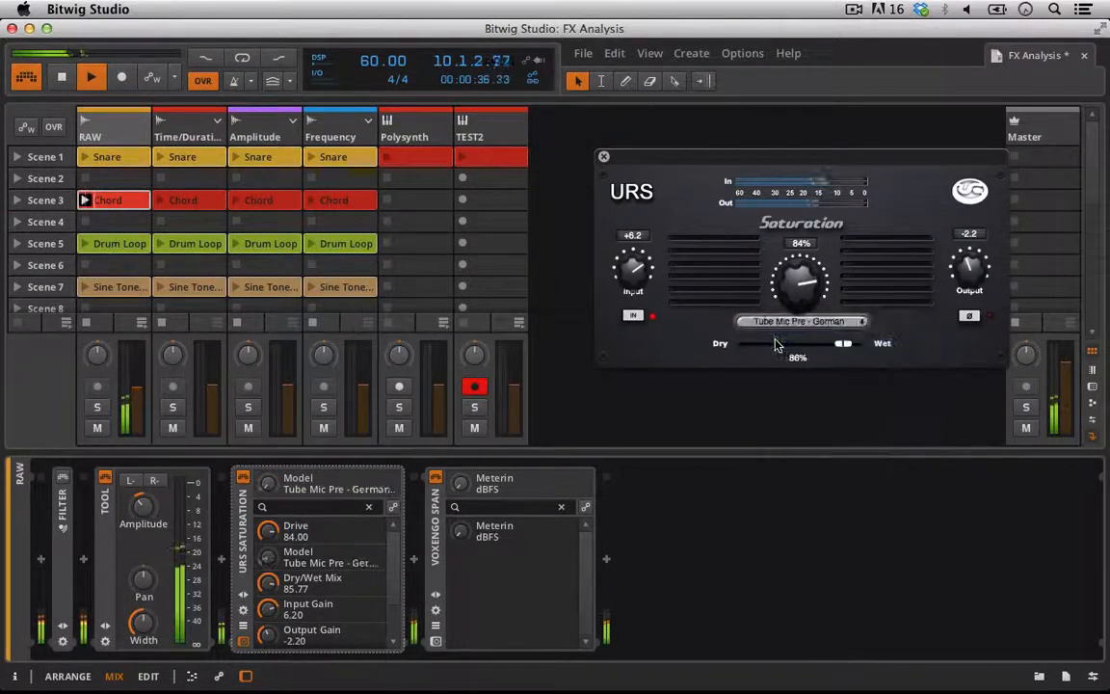
{"action": "left_click_drag", "start_coordinate": [802, 288], "coordinate": [803, 279]}
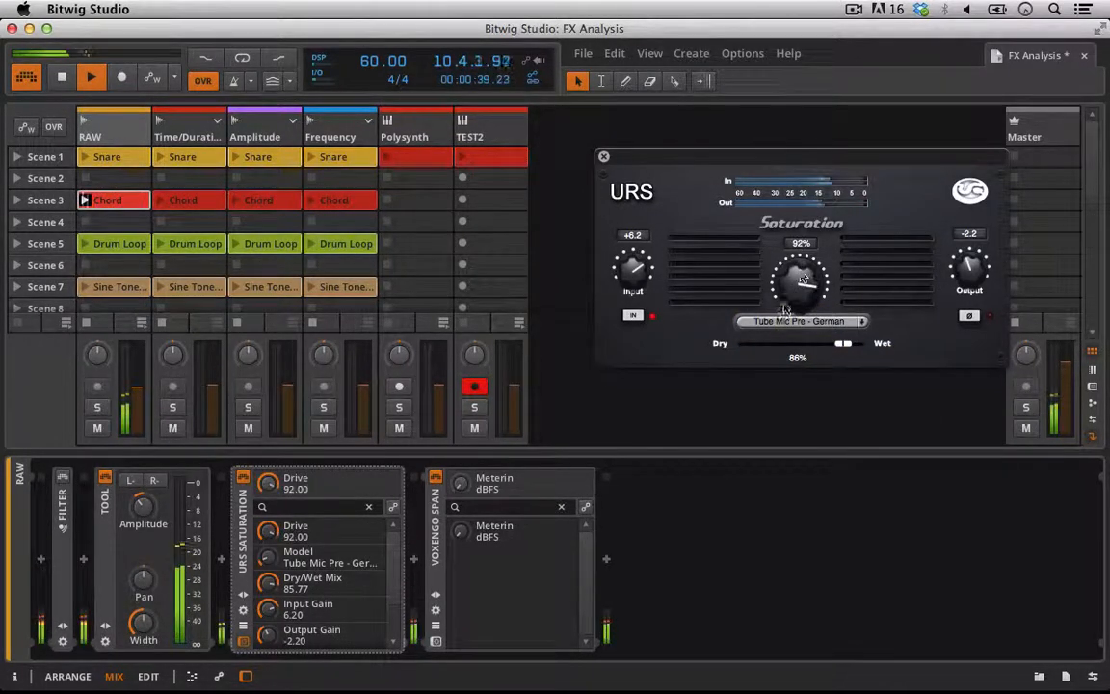
Step: Audition the Discrete Mic Pre - British model at 79% drive and JFet Mic Pre - Modern at 95% drive
{"action": "left_click", "coordinate": [783, 324]}
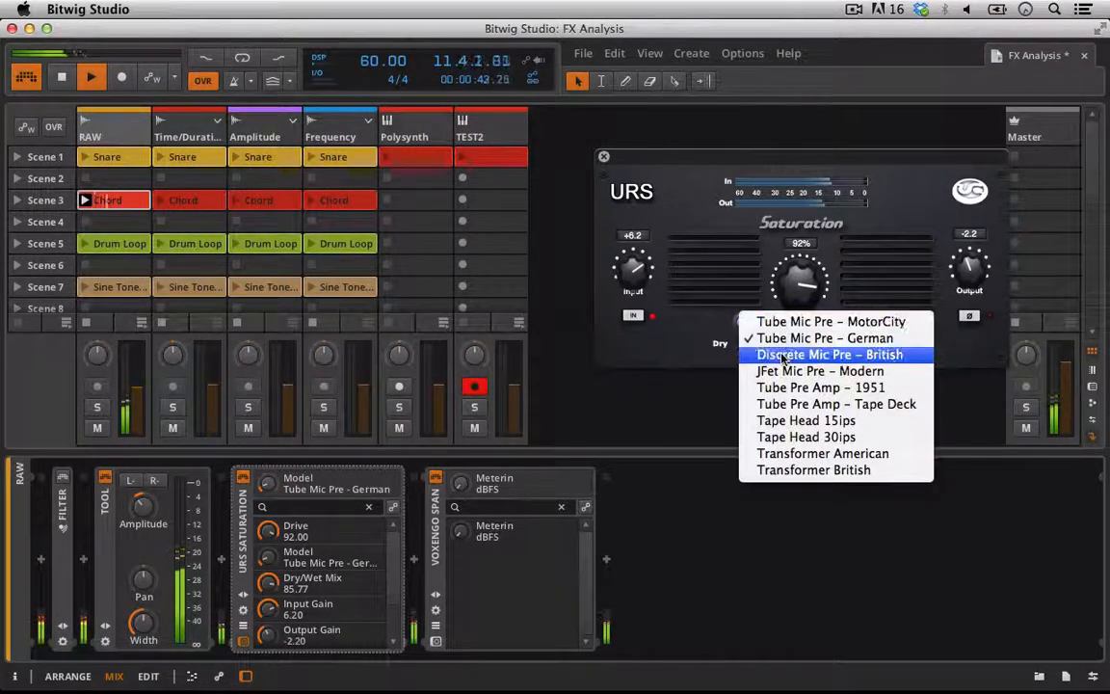
{"action": "left_click", "coordinate": [783, 358]}
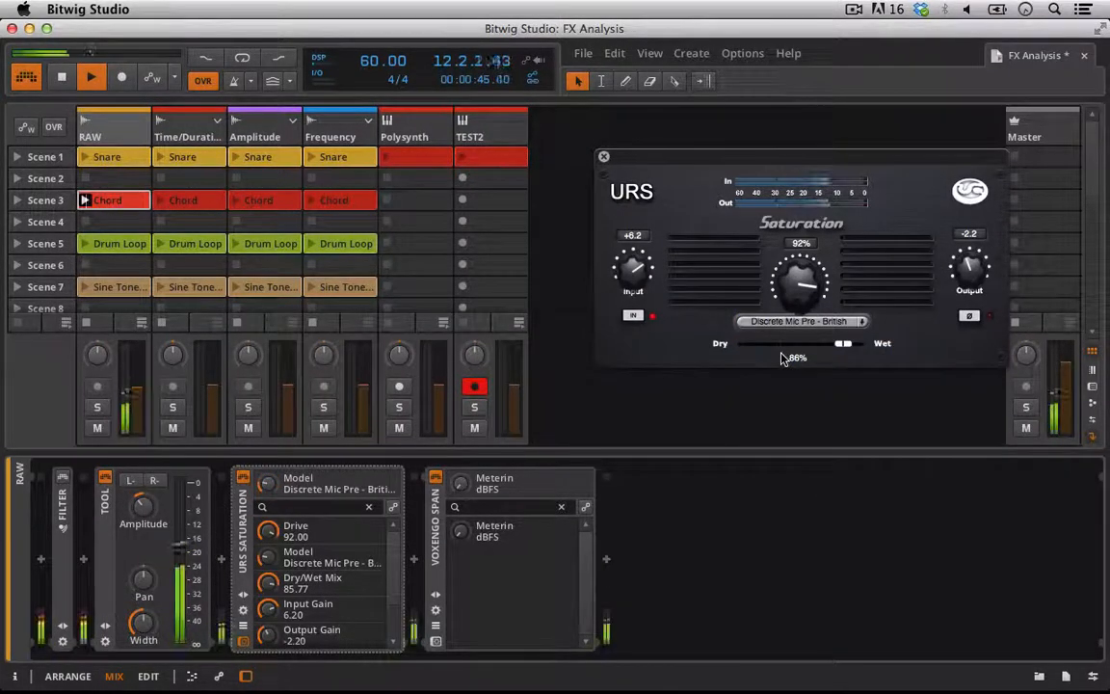
{"action": "mouse_move", "coordinate": [800, 282]}
{"action": "left_mouse_down"}
{"action": "mouse_move", "coordinate": [800, 294]}
{"action": "mouse_move", "coordinate": [800, 279]}
{"action": "left_mouse_up"}
{"action": "left_click", "coordinate": [783, 324]}
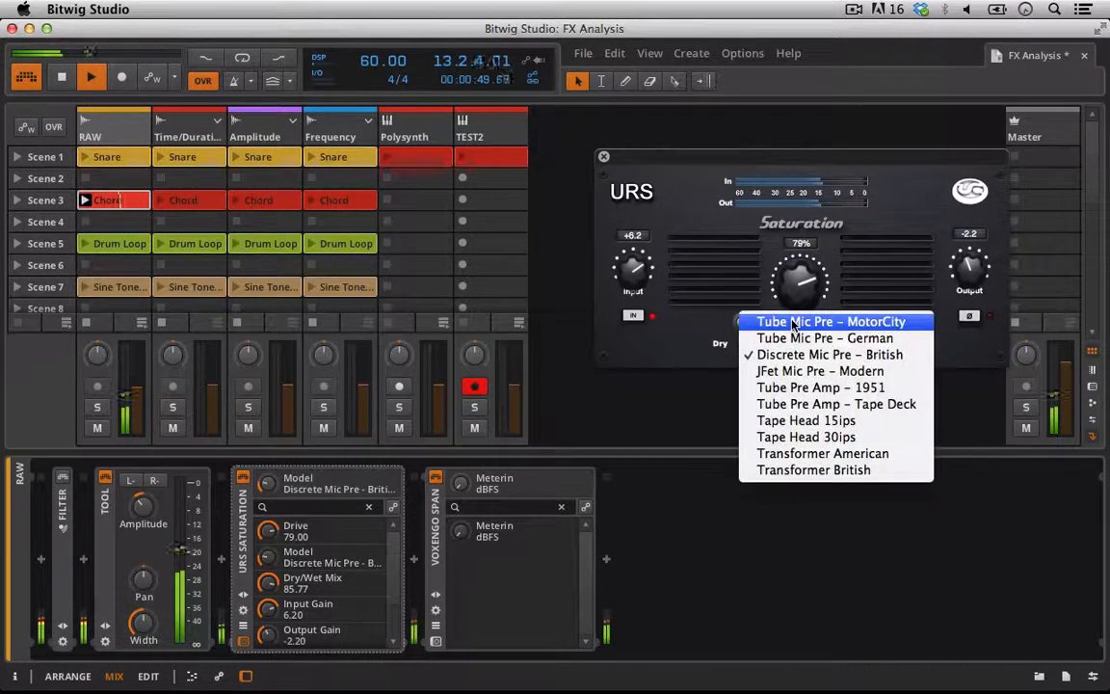
{"action": "left_click", "coordinate": [781, 371]}
{"action": "left_click_drag", "start_coordinate": [796, 285], "coordinate": [795, 276]}
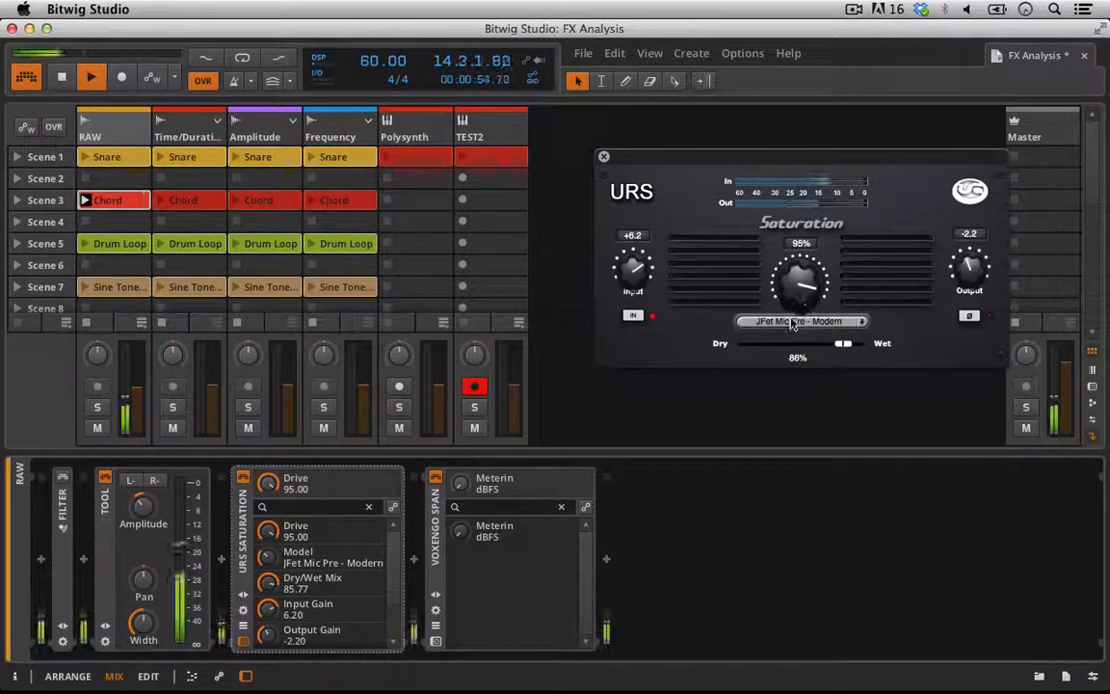
Step: Audition the Tube Pre Amp - 1951 model with drive at 64% and input gain at +4.9
{"action": "left_click", "coordinate": [784, 325]}
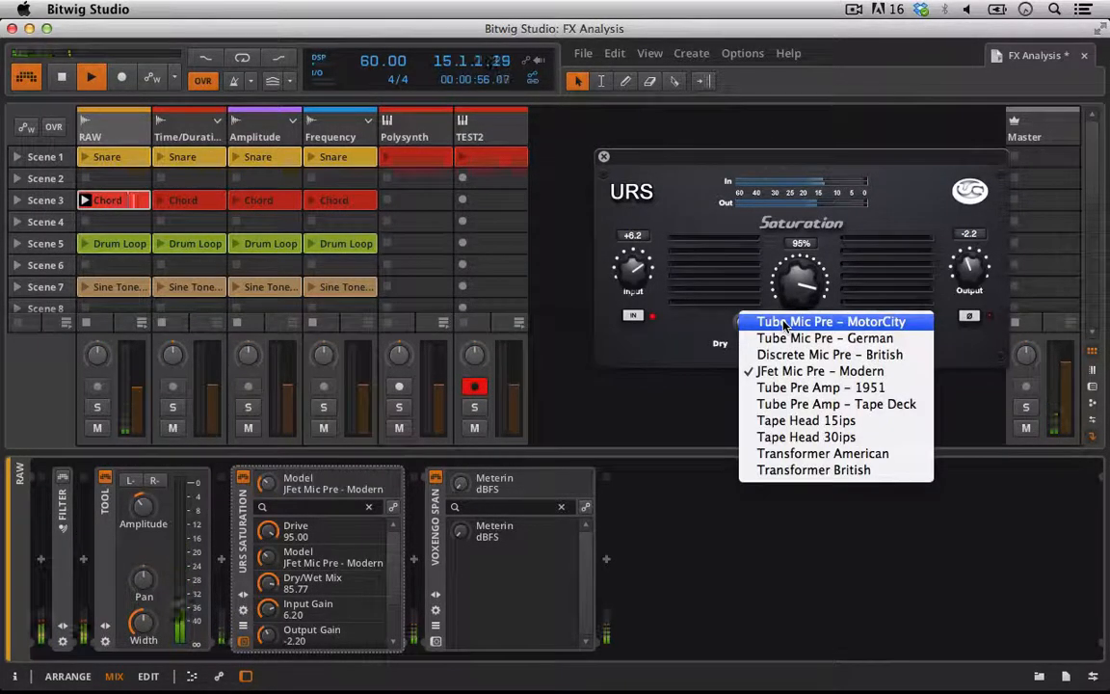
{"action": "left_click", "coordinate": [774, 387]}
{"action": "mouse_move", "coordinate": [800, 284]}
{"action": "left_mouse_down"}
{"action": "mouse_move", "coordinate": [800, 322]}
{"action": "mouse_move", "coordinate": [792, 291]}
{"action": "left_mouse_up"}
{"action": "left_click", "coordinate": [633, 274]}
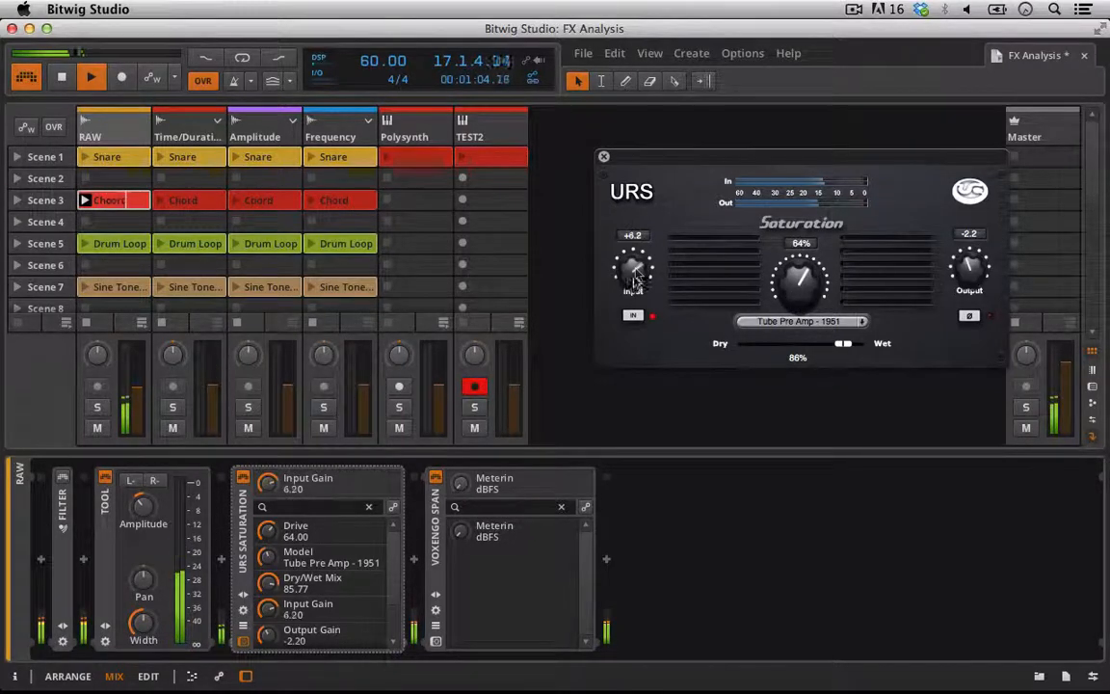
{"action": "left_click_drag", "start_coordinate": [633, 273], "coordinate": [634, 284]}
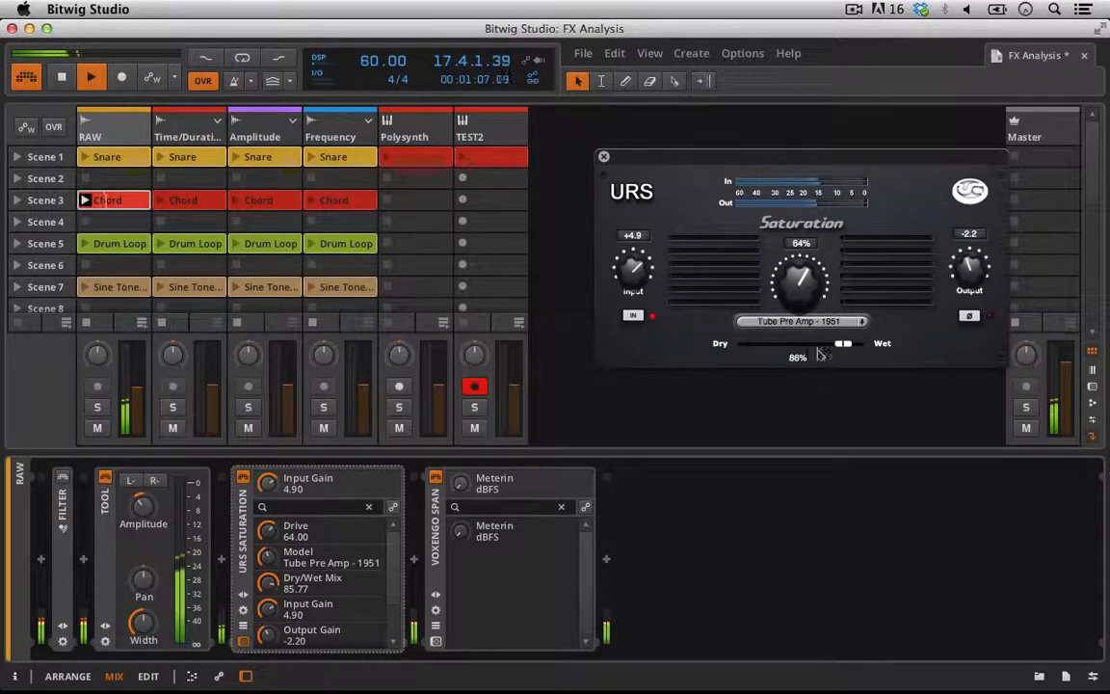
{"action": "left_click", "coordinate": [791, 321]}
{"action": "left_click", "coordinate": [696, 340]}
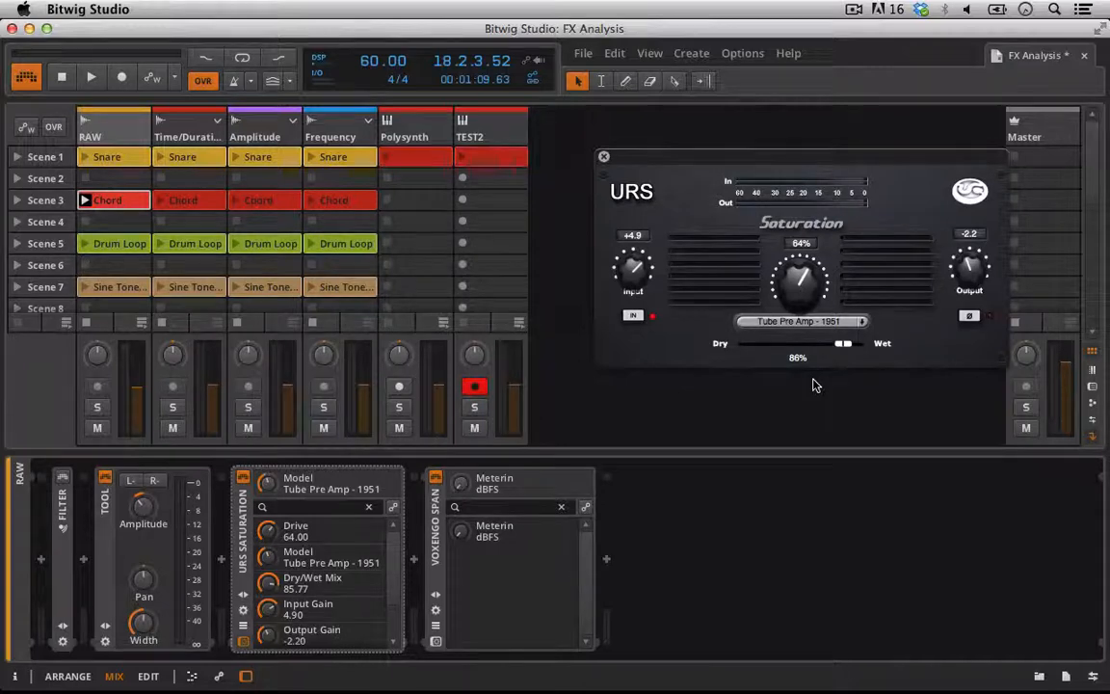
Step: Switch the saturation model to Tube Pre Amp - Tape Deck and audition the chord through it
{"action": "left_click", "coordinate": [785, 324]}
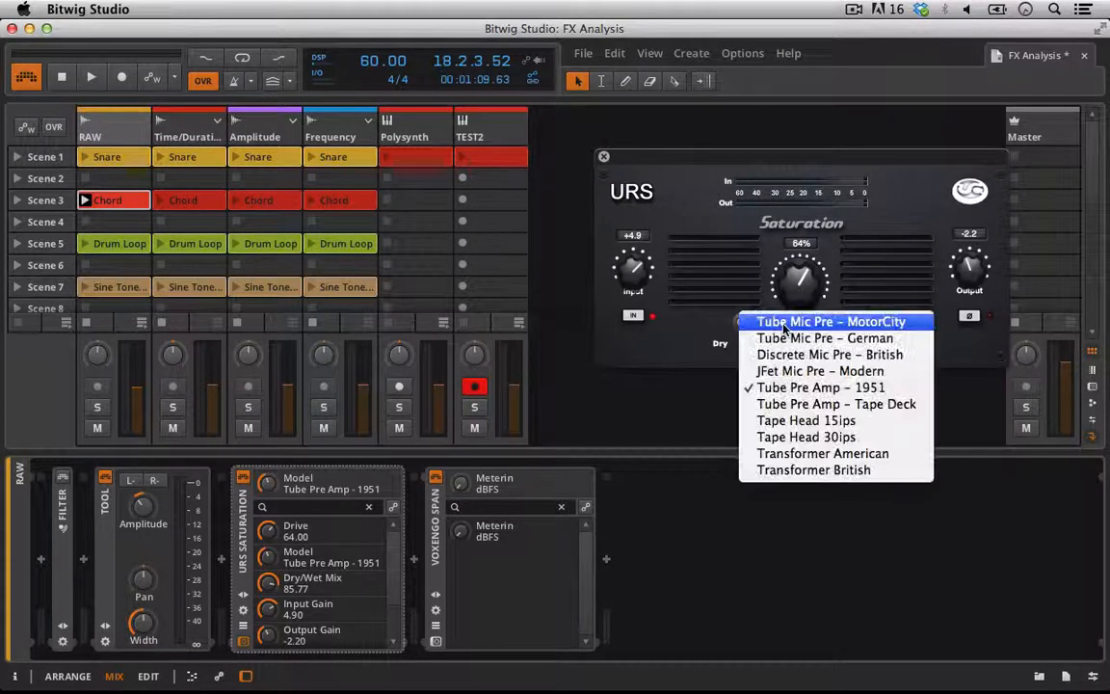
{"action": "left_click", "coordinate": [788, 406]}
{"action": "key", "text": "space"}
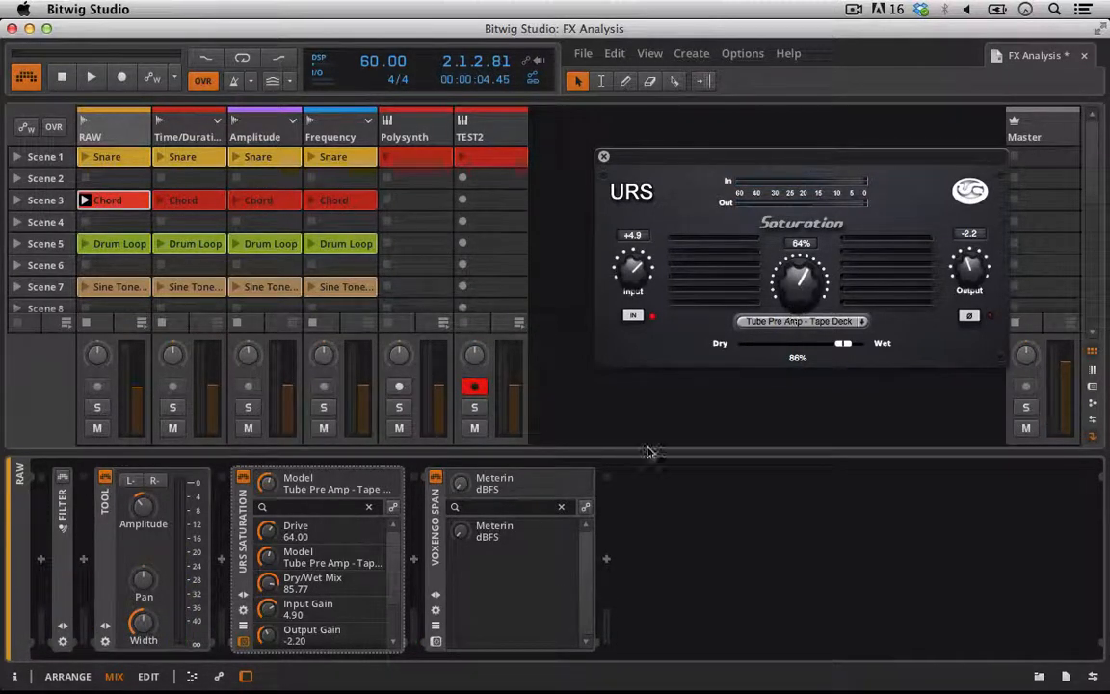
Step: Open Voxengo SPAN on the RAW track and compare the playing chord's spectrum with URS Saturation bypassed and active
{"action": "left_click", "coordinate": [436, 641]}
{"action": "key", "text": "space"}
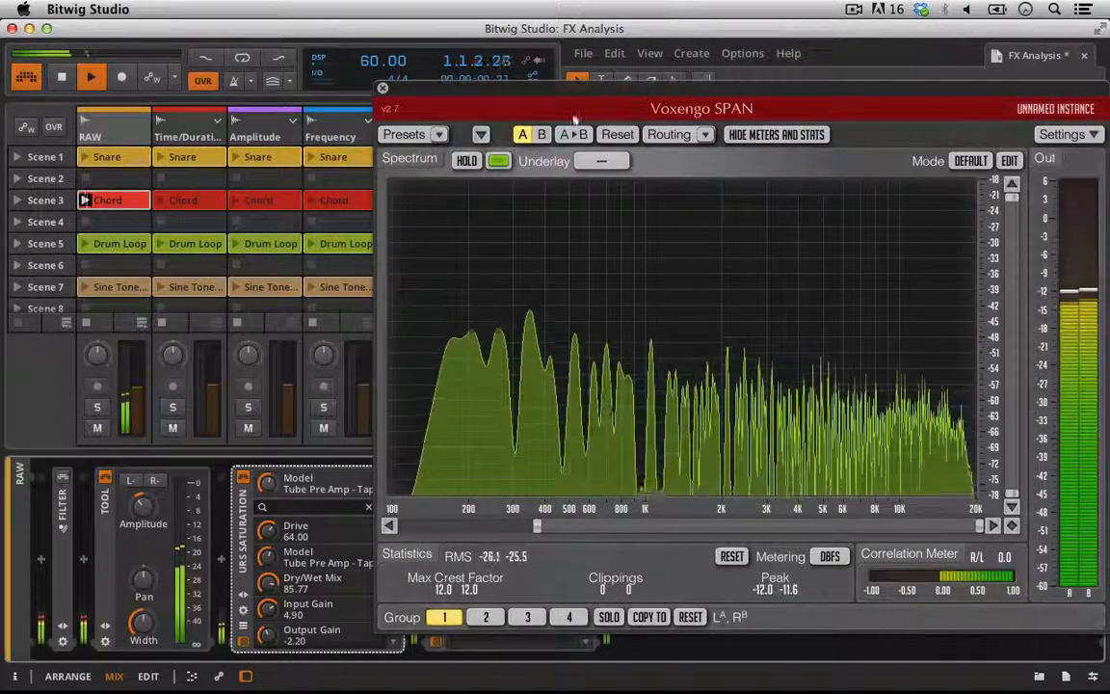
{"action": "left_click_drag", "start_coordinate": [502, 93], "coordinate": [576, 75]}
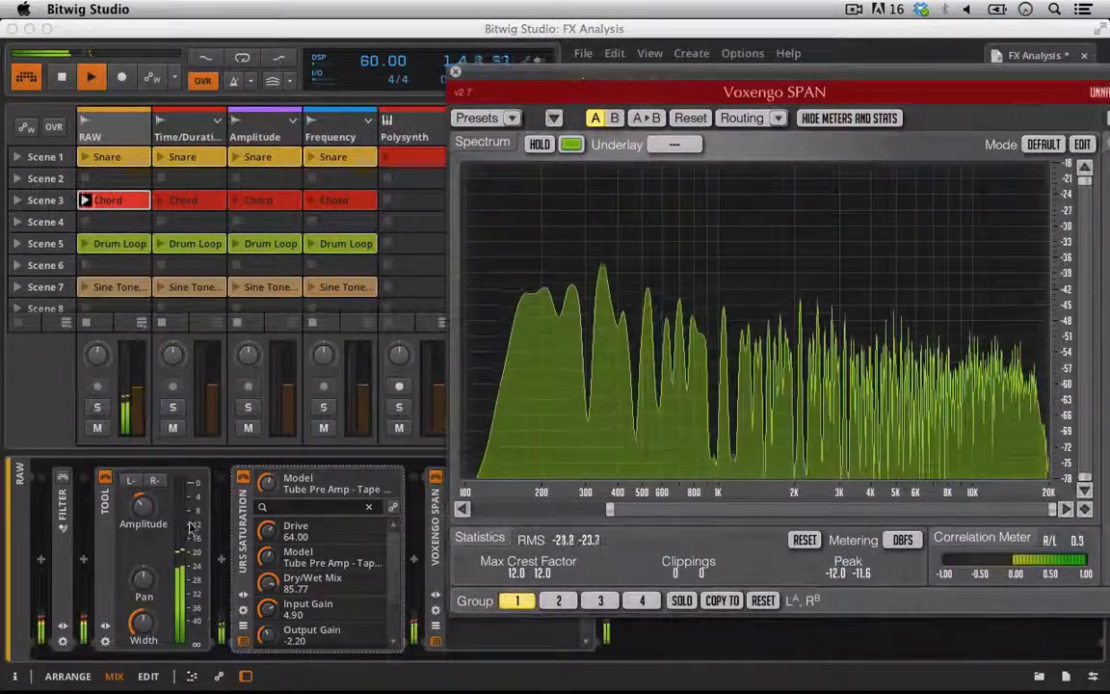
{"action": "left_click", "coordinate": [245, 479]}
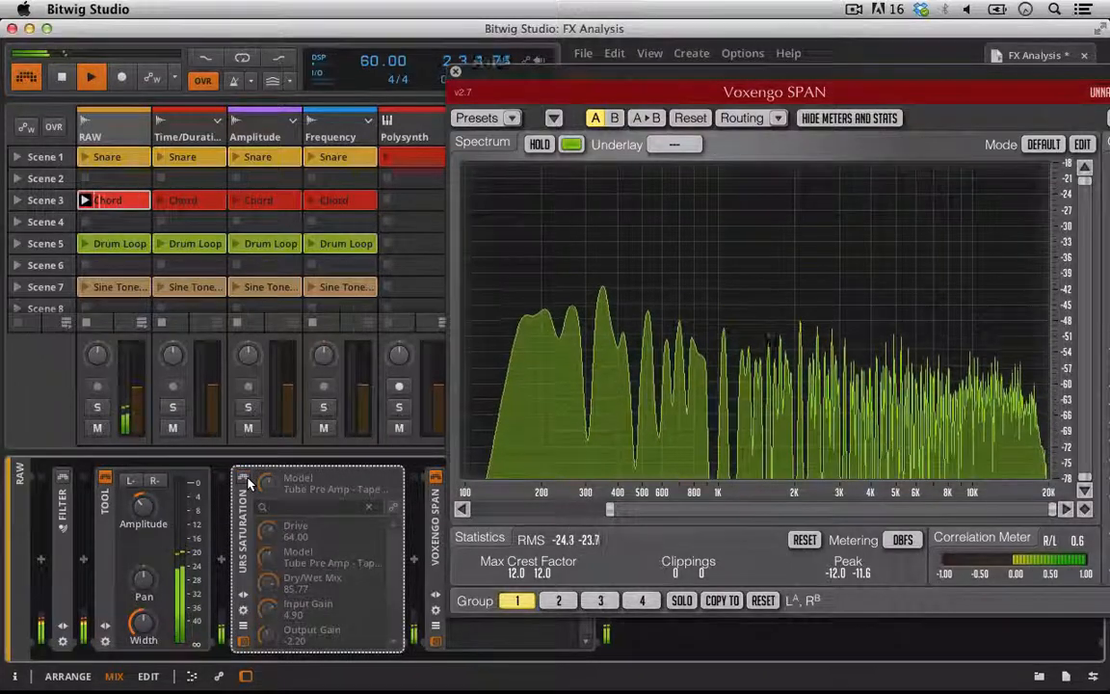
{"action": "left_click", "coordinate": [245, 479]}
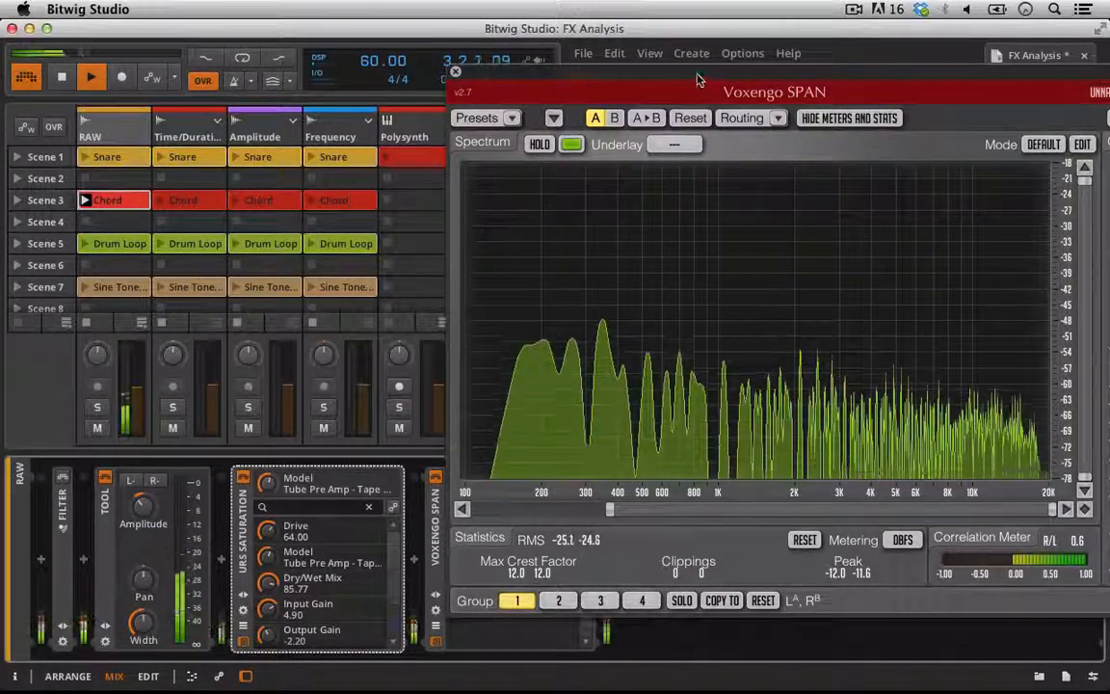
Step: Move the SPAN window clear of the URS Saturation controls and set both drive and dry/wet mix to 100%
{"action": "left_click_drag", "start_coordinate": [616, 77], "coordinate": [631, 368]}
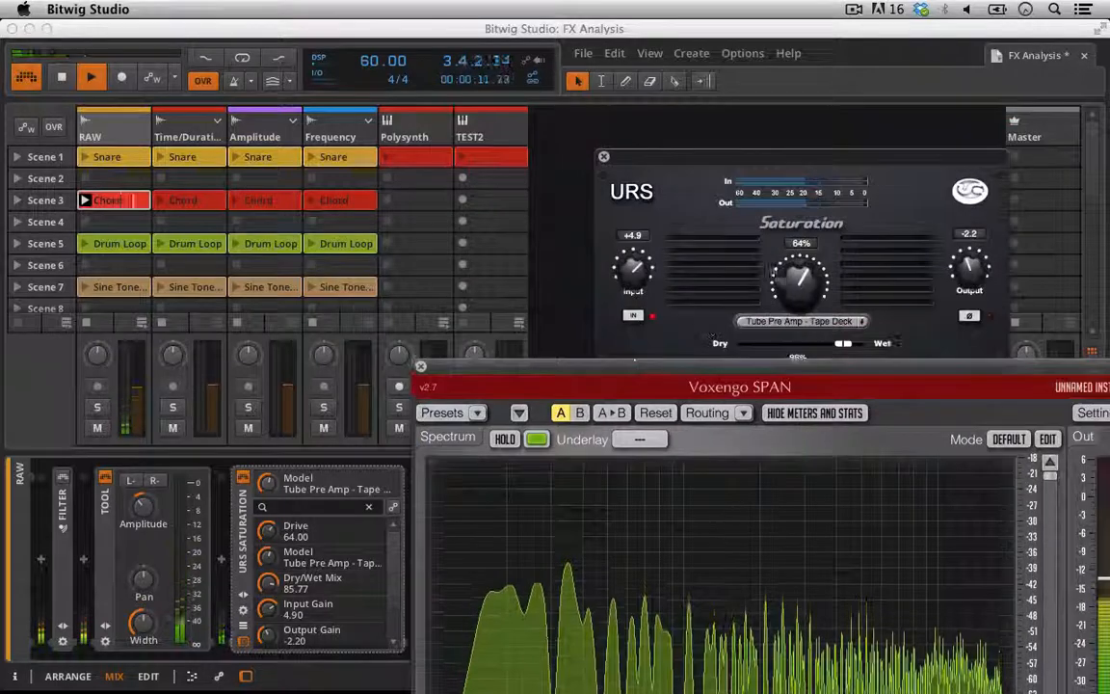
{"action": "left_click_drag", "start_coordinate": [795, 289], "coordinate": [833, 3]}
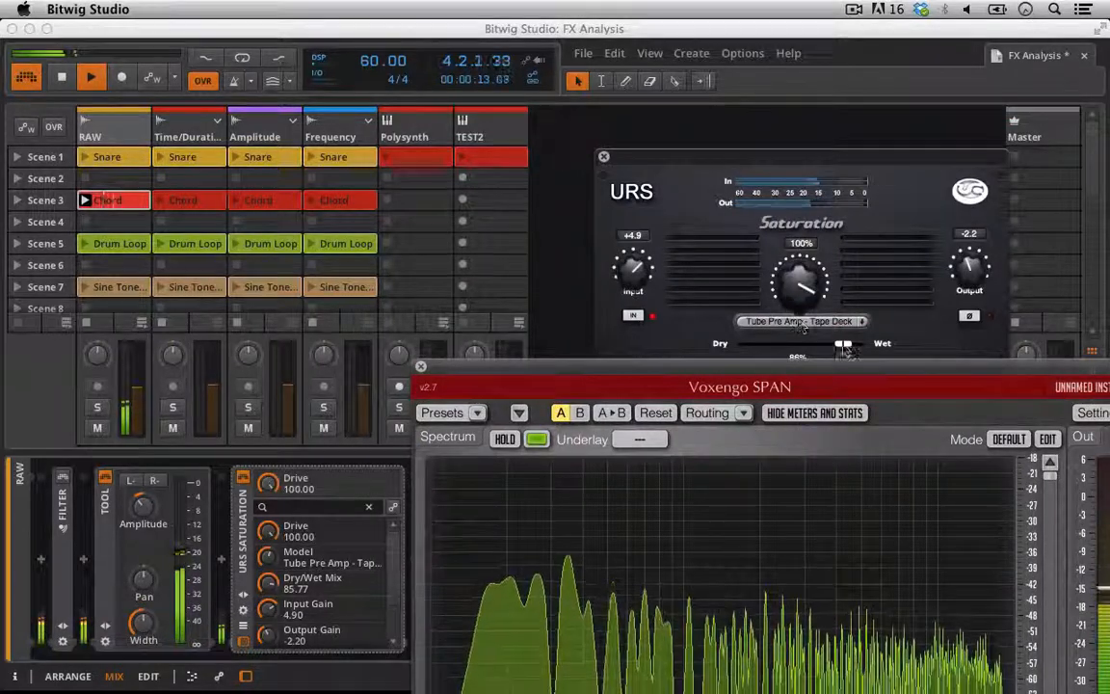
{"action": "left_click_drag", "start_coordinate": [844, 343], "coordinate": [888, 351]}
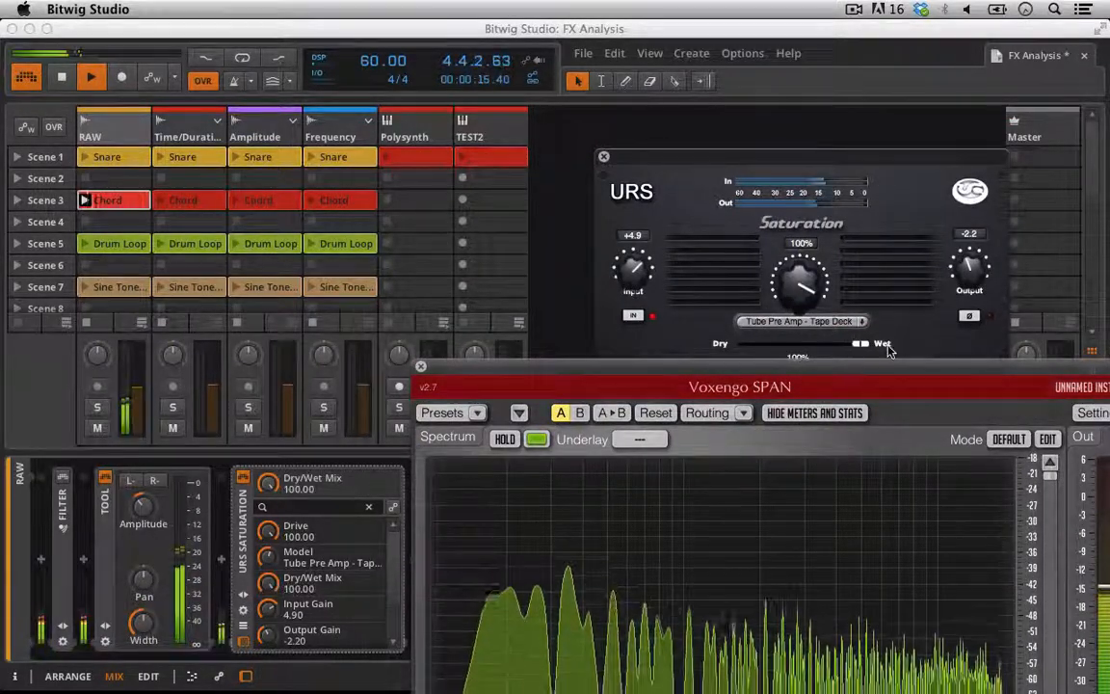
Step: Audition the chord through the Tape Head 15ips, Tape Head 30ips and Transformer American saturation models in turn, finishing on Transformer British
{"action": "left_click", "coordinate": [796, 323]}
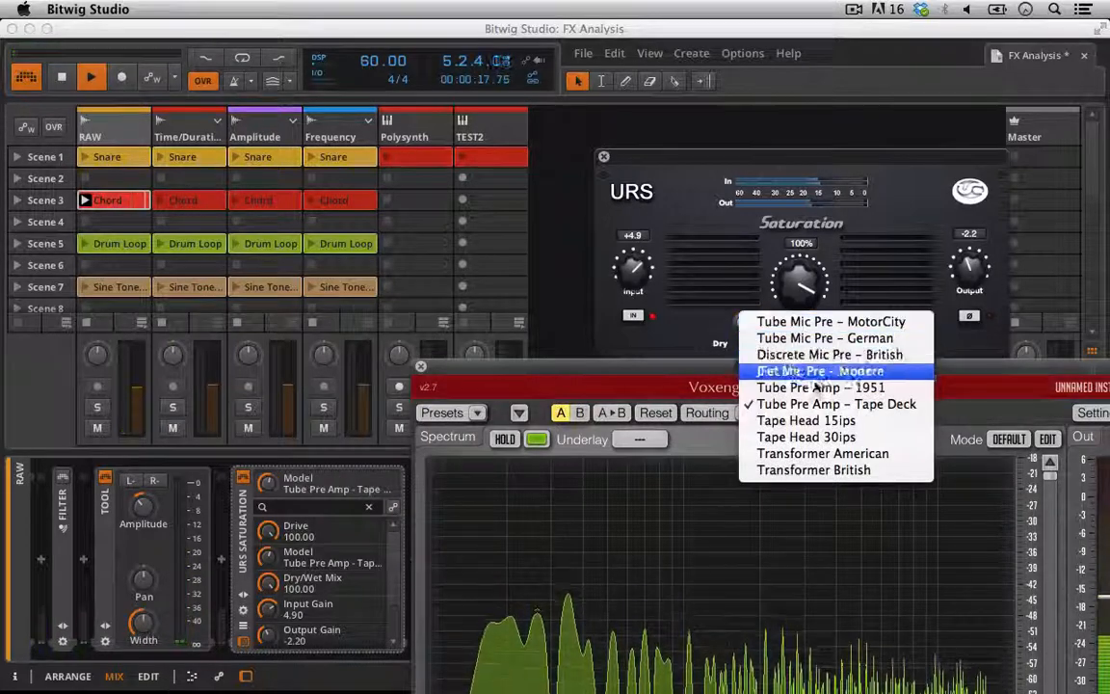
{"action": "left_click", "coordinate": [800, 420]}
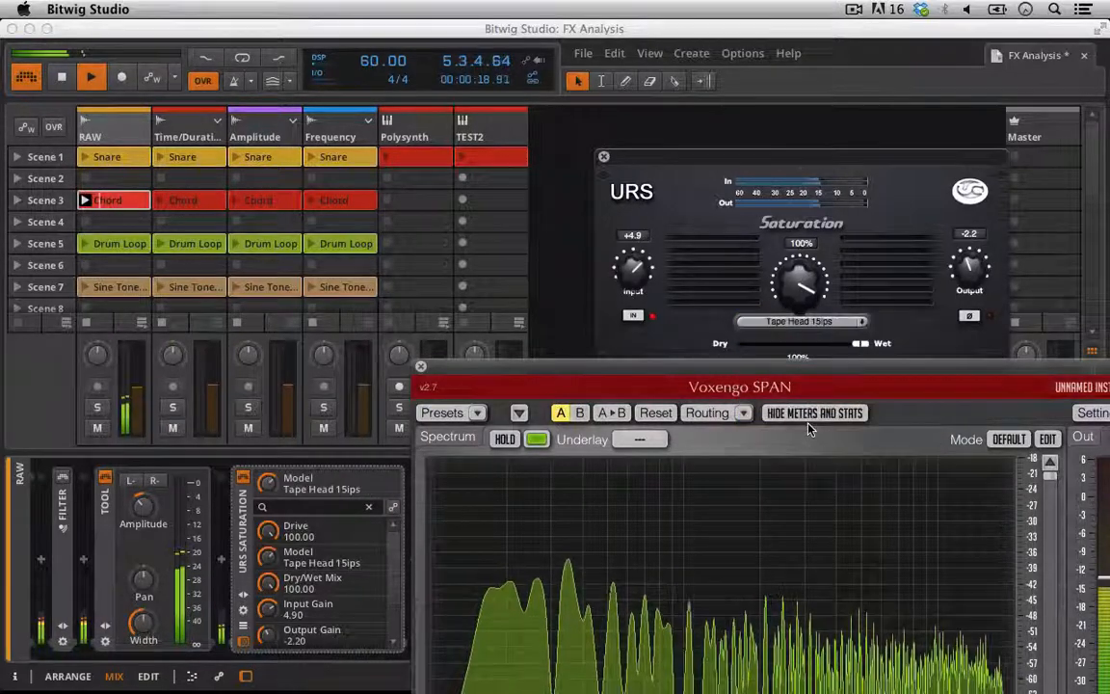
{"action": "left_click", "coordinate": [794, 323]}
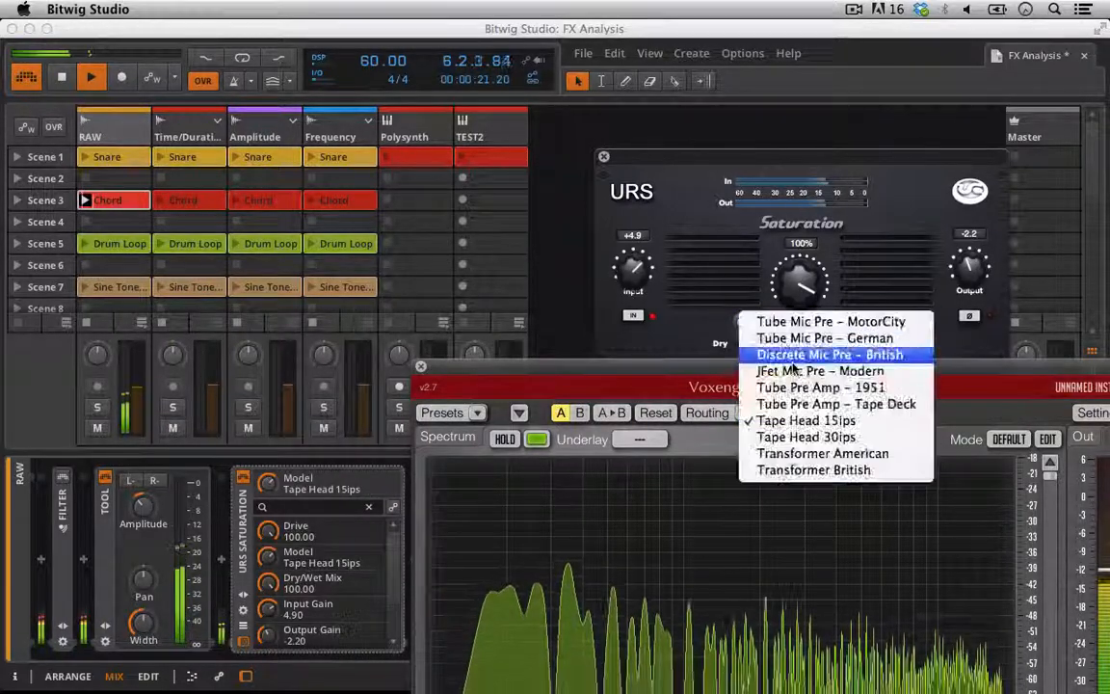
{"action": "left_click", "coordinate": [802, 436]}
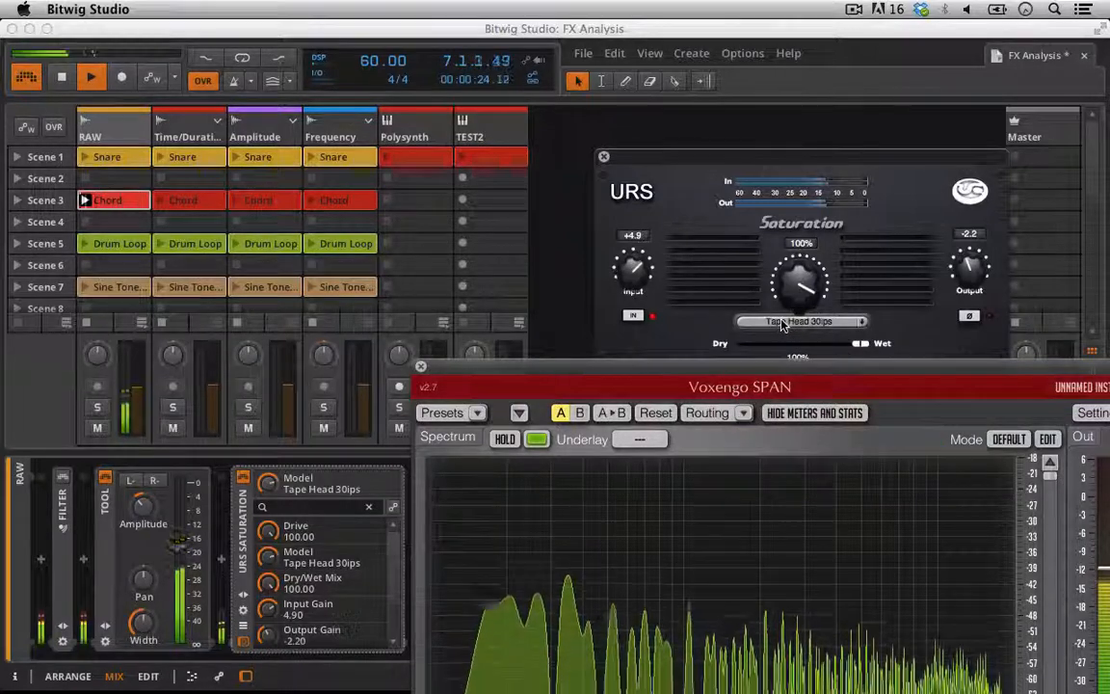
{"action": "left_click", "coordinate": [783, 323]}
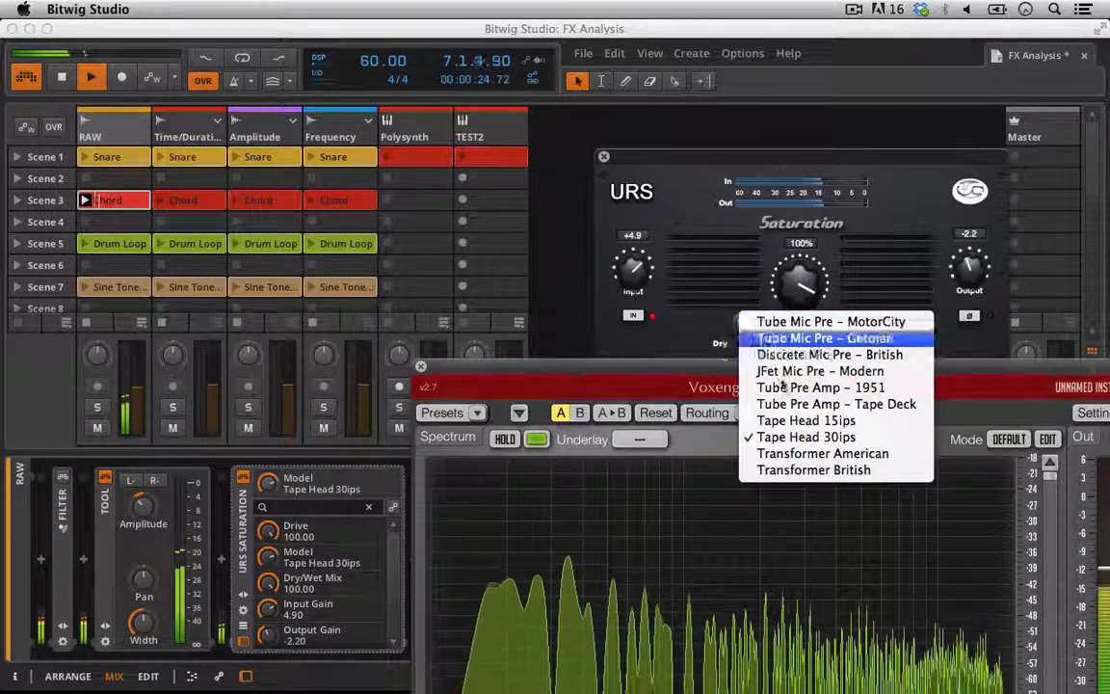
{"action": "left_click", "coordinate": [798, 462]}
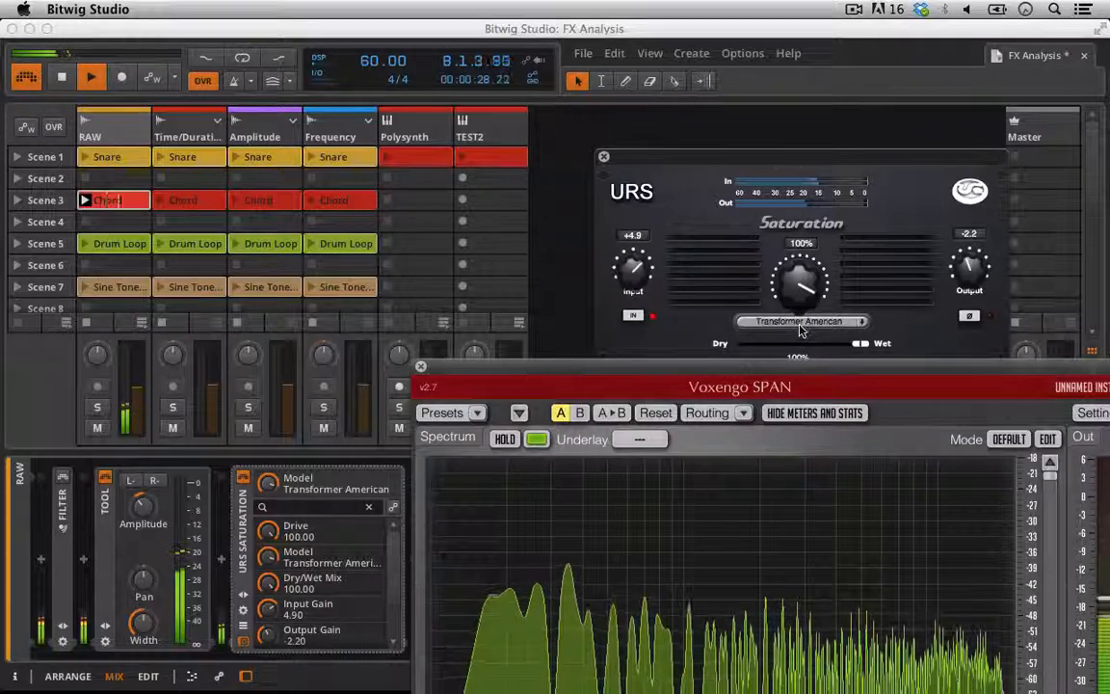
{"action": "left_click", "coordinate": [800, 323]}
{"action": "left_click", "coordinate": [798, 472]}
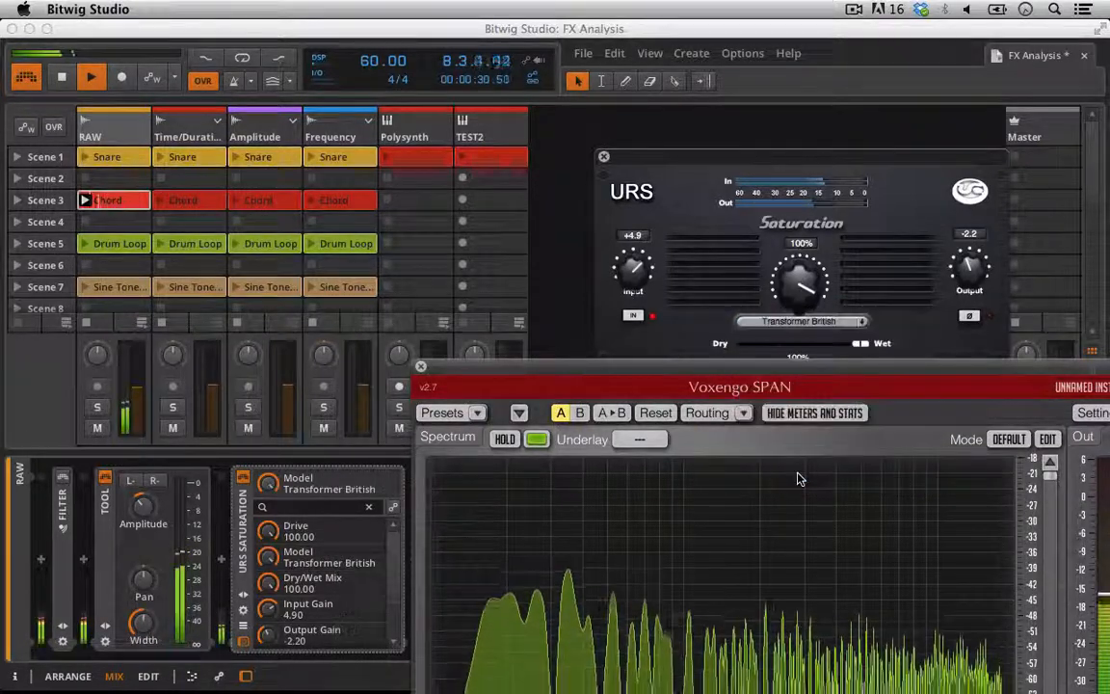
Step: Close the SPAN and URS Saturation windows, and stop the RAW track's Chord clip and the transport
{"action": "left_click", "coordinate": [421, 367]}
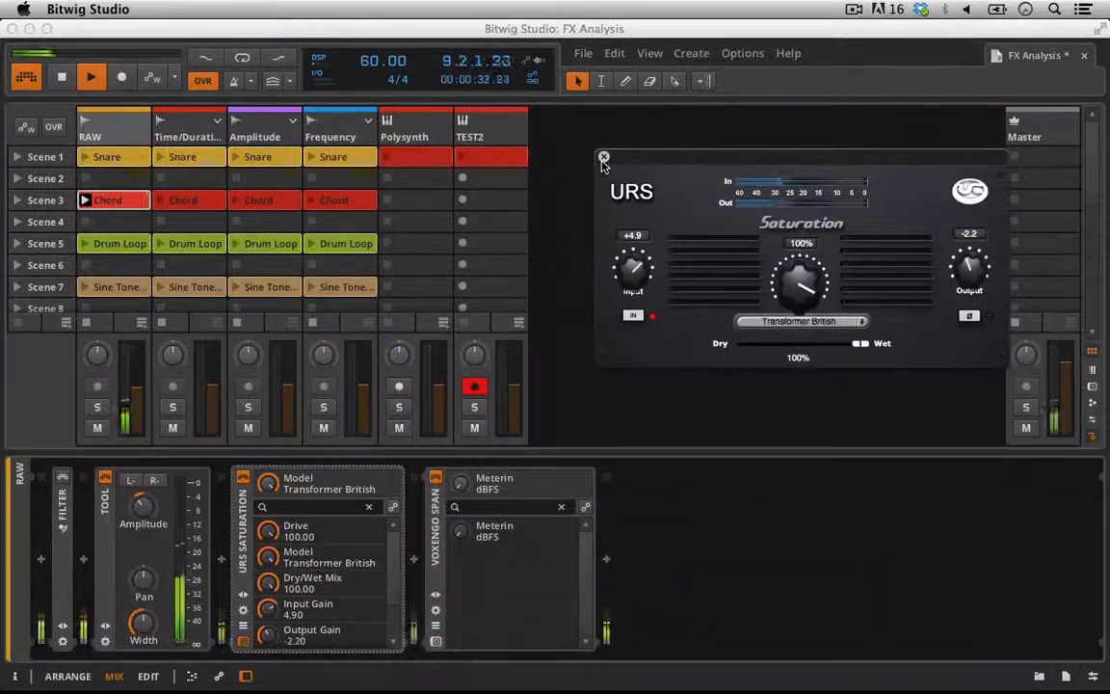
{"action": "left_click", "coordinate": [603, 156]}
{"action": "left_click", "coordinate": [92, 227]}
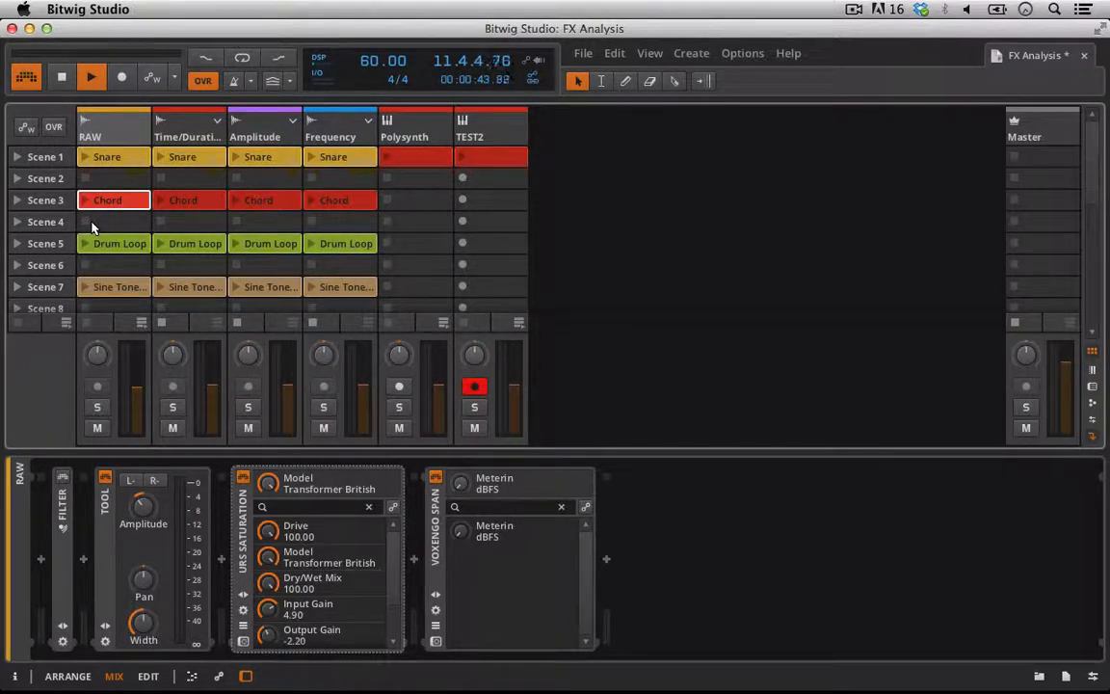
{"action": "key", "text": "space"}
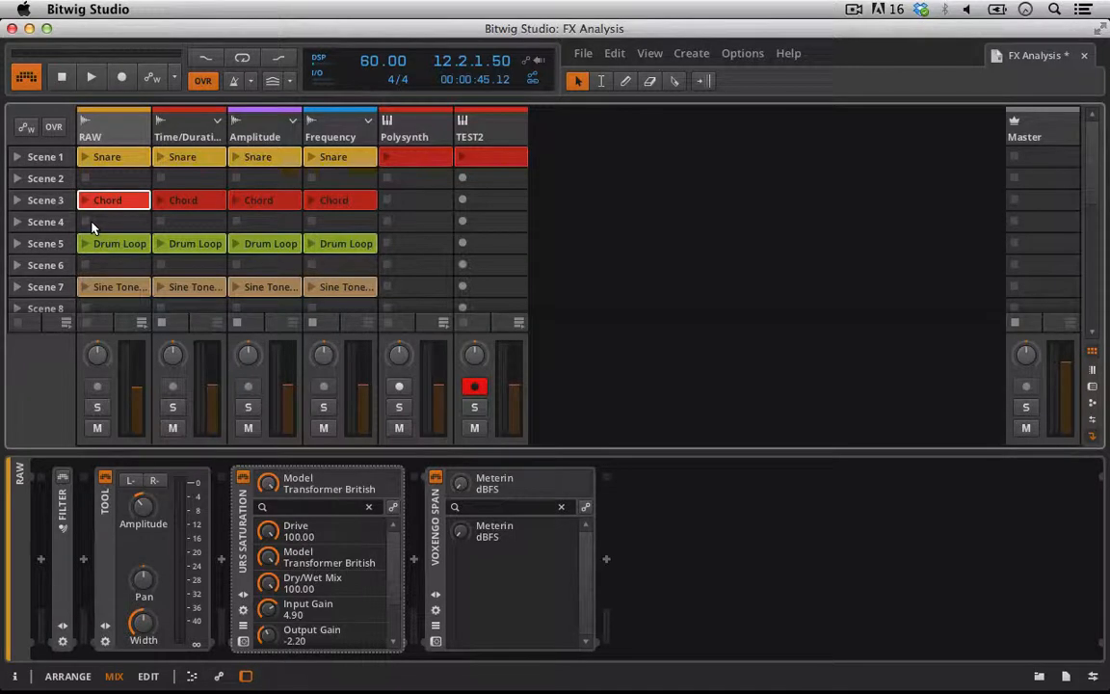